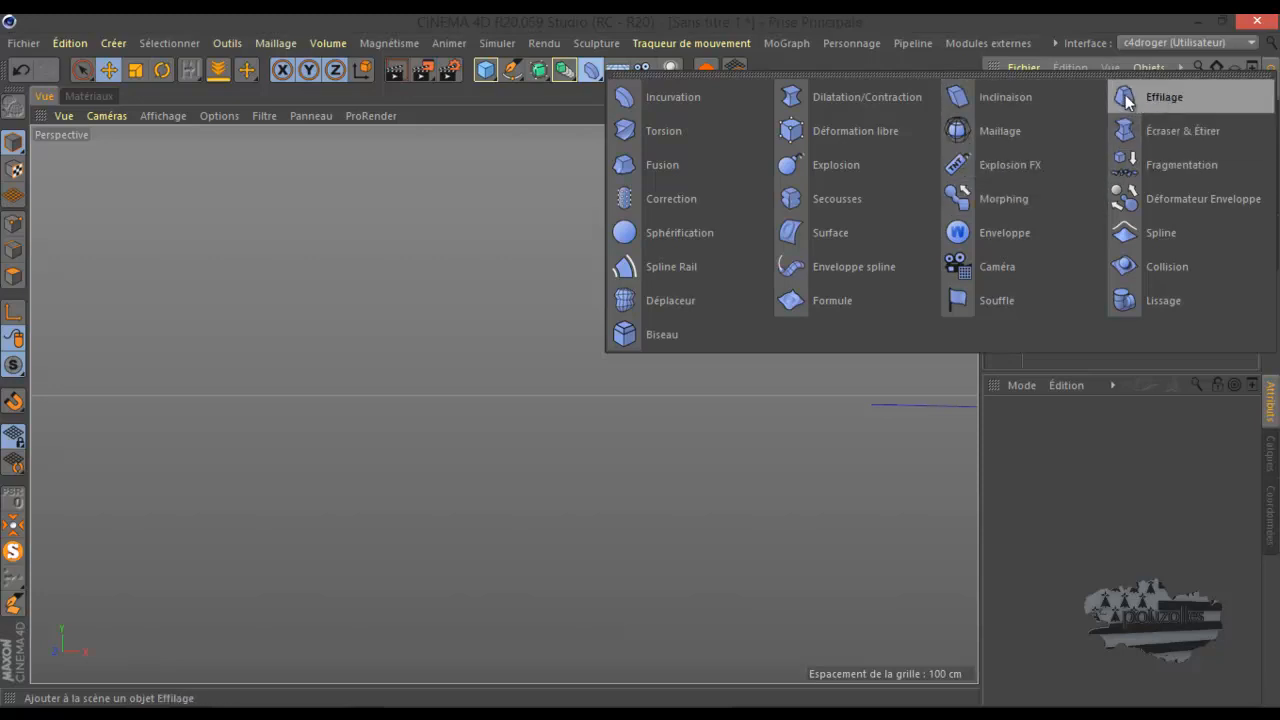
# Step: Add an Effilage deformer to the empty scene
pyautogui.click(1124, 96)
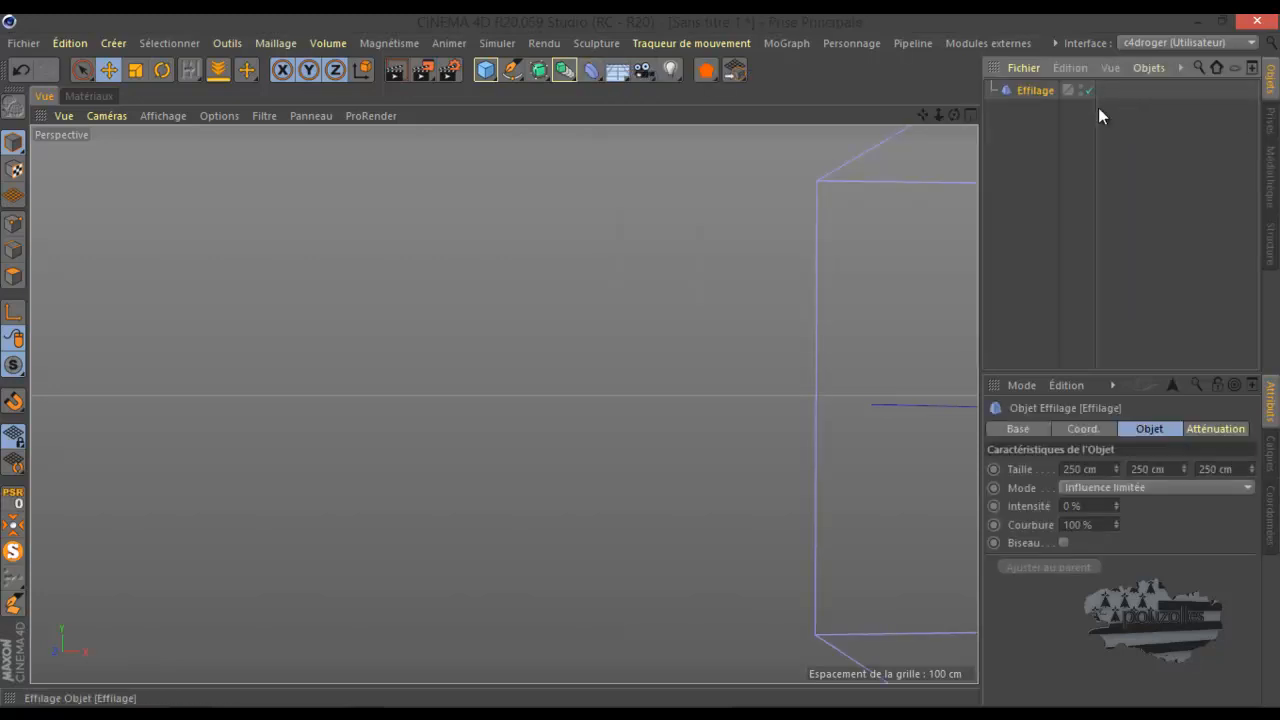
pyautogui.scroll(-5, 365, 400)
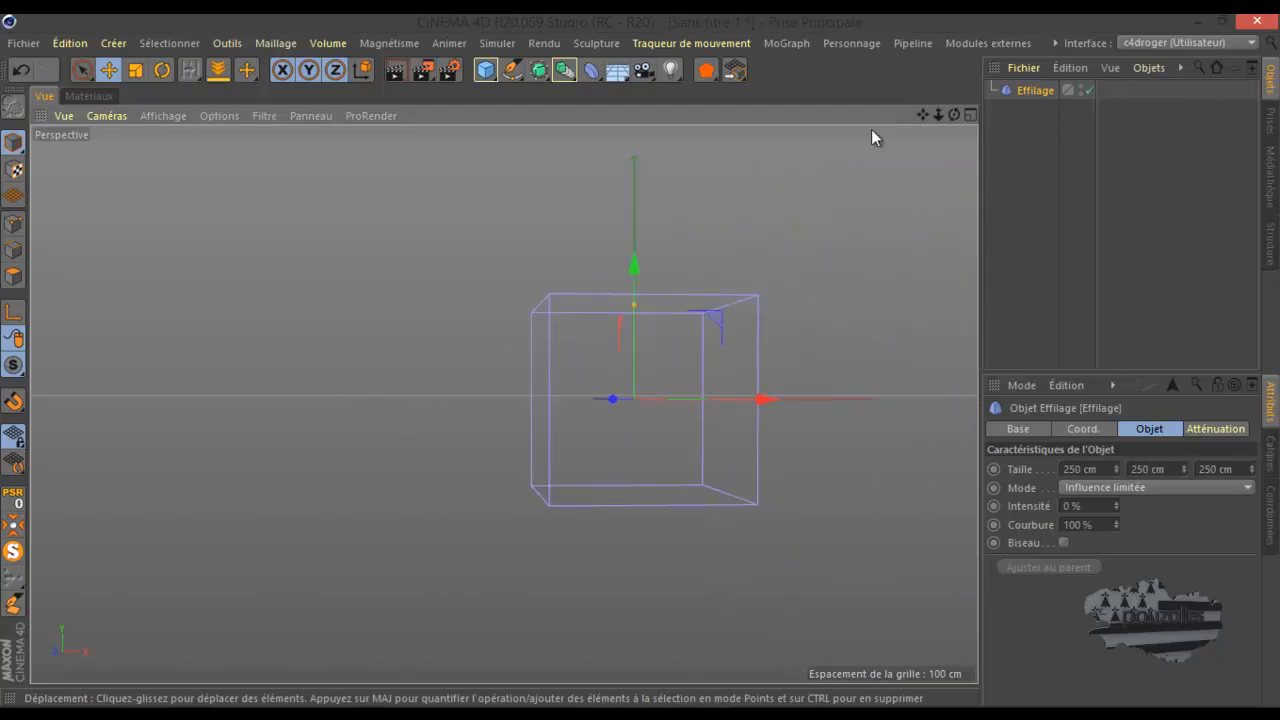
pyautogui.moveTo(957, 115); pyautogui.dragTo(635, 359)
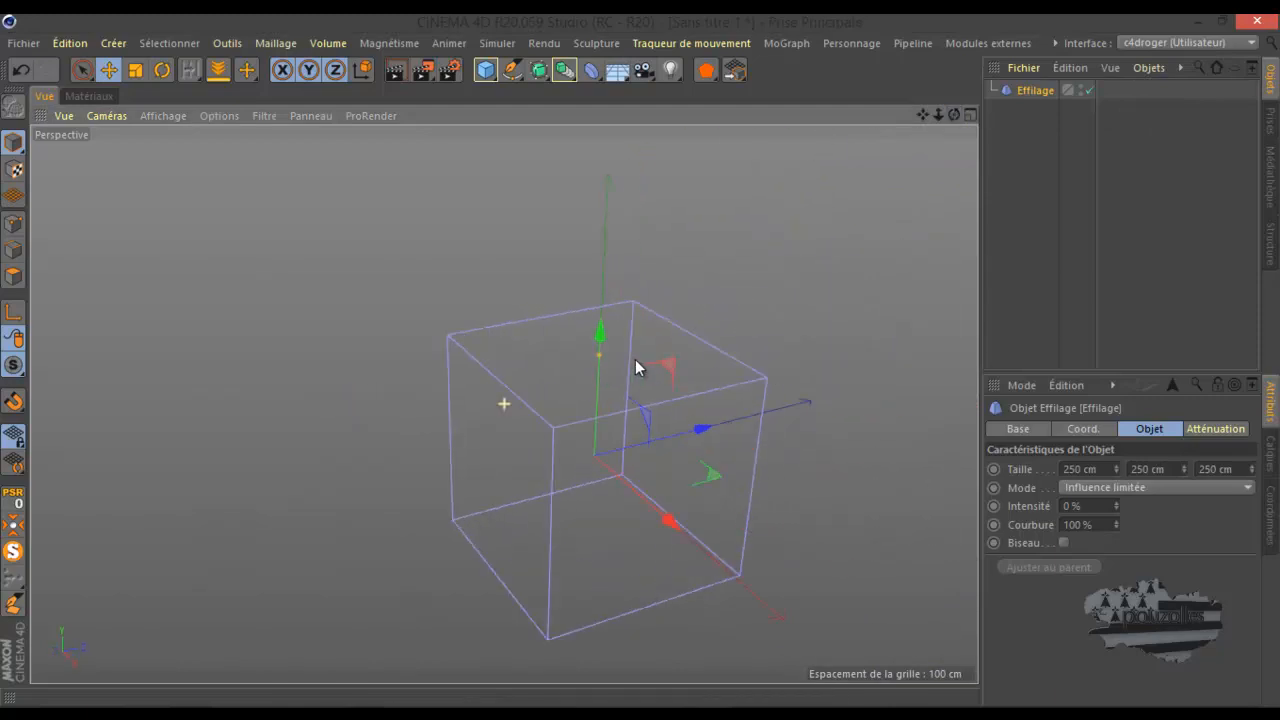
pyautogui.scroll(-2, 603, 187)
pyautogui.moveTo(954, 114); pyautogui.dragTo(641, 359)
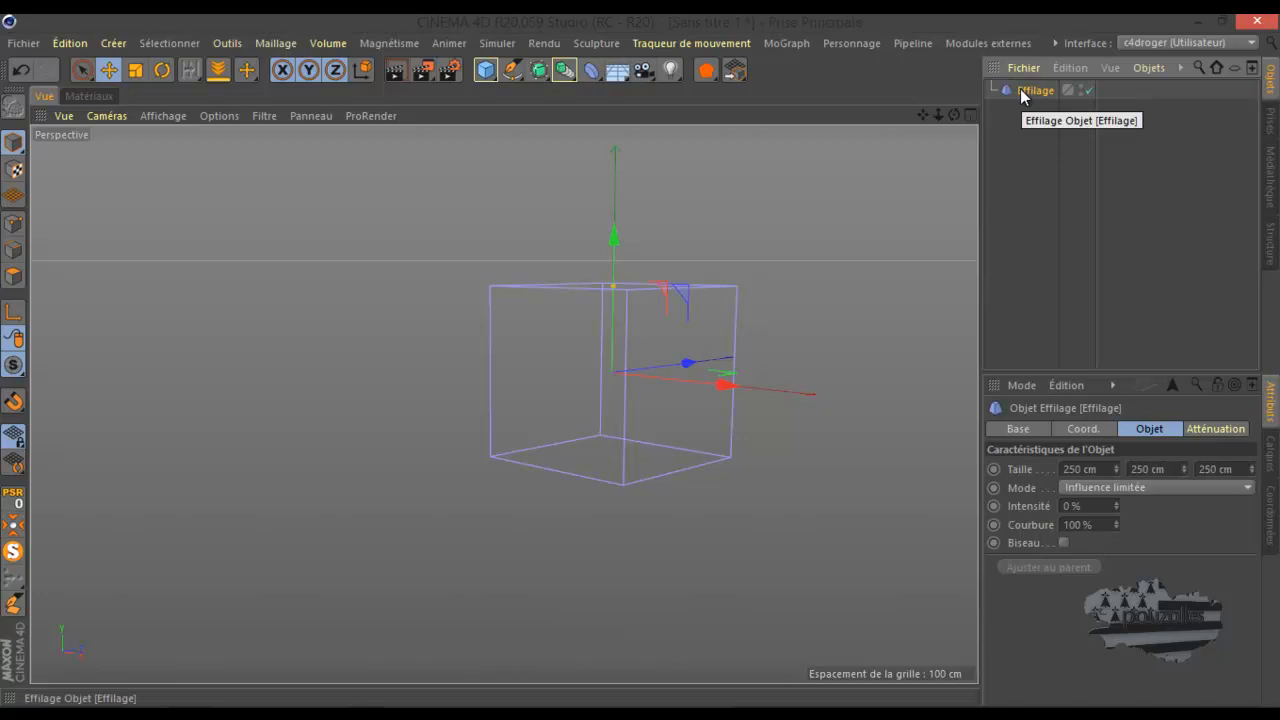
pyautogui.click(594, 77)
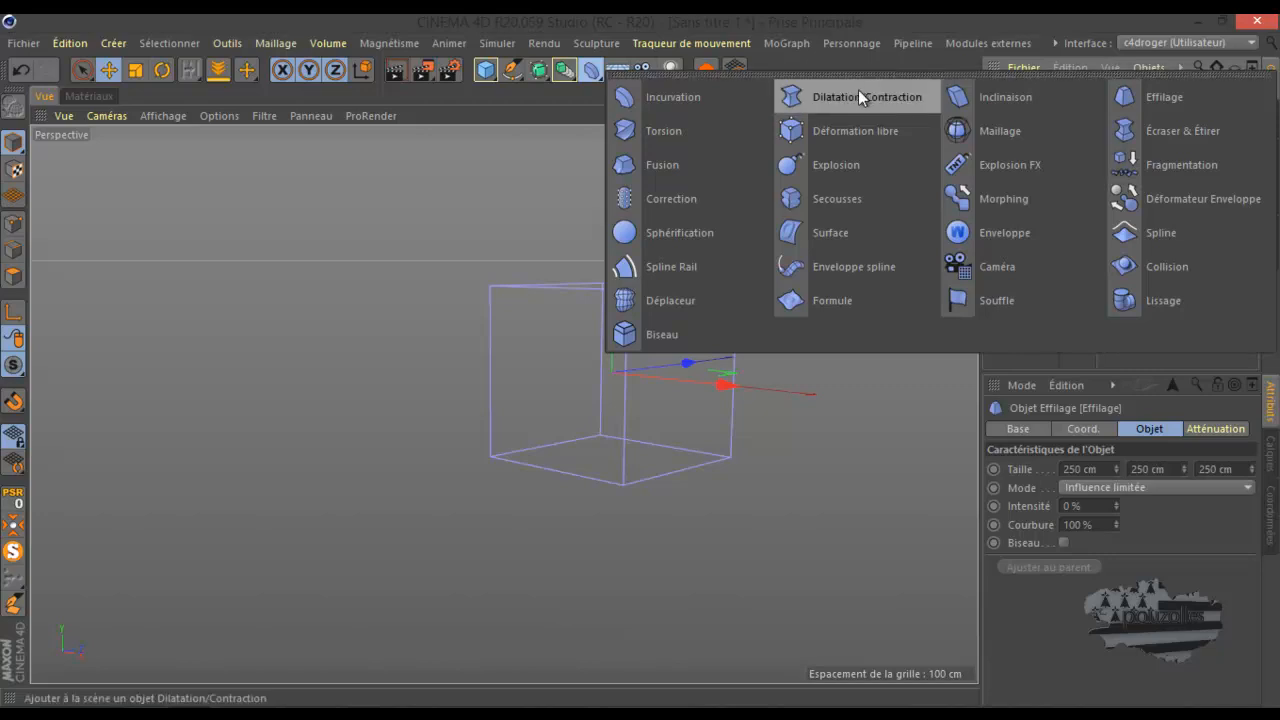
pyautogui.click(1117, 615)
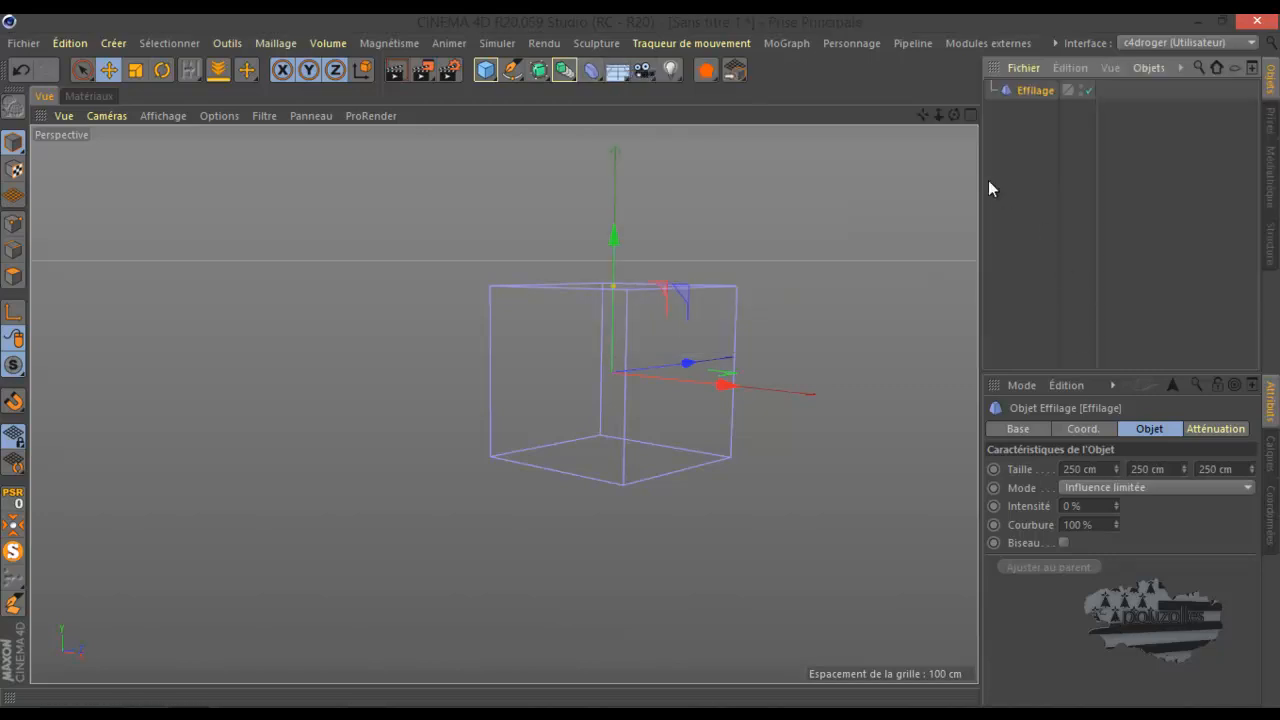
# Step: Add a cylinder primitive to the scene and set its height segments to 15
pyautogui.click(485, 70)
pyautogui.click(486, 71)
pyautogui.click(486, 71)
pyautogui.click(945, 97)
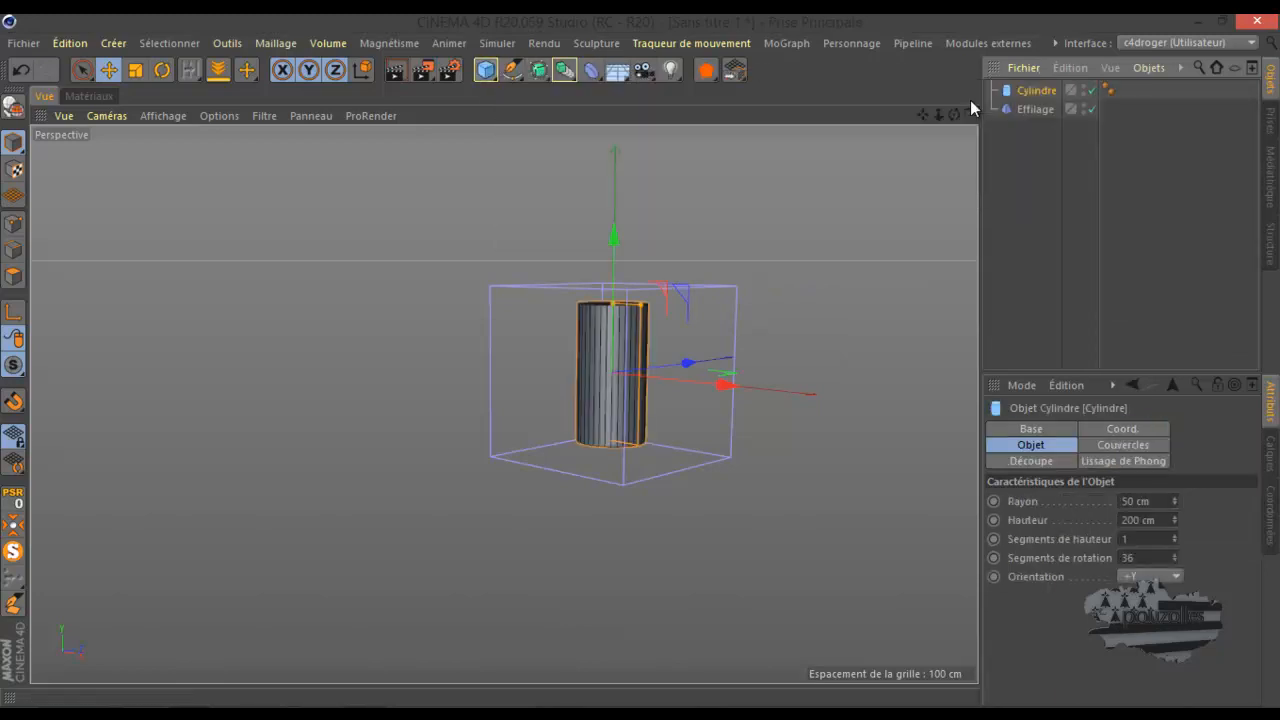
pyautogui.click(1138, 540)
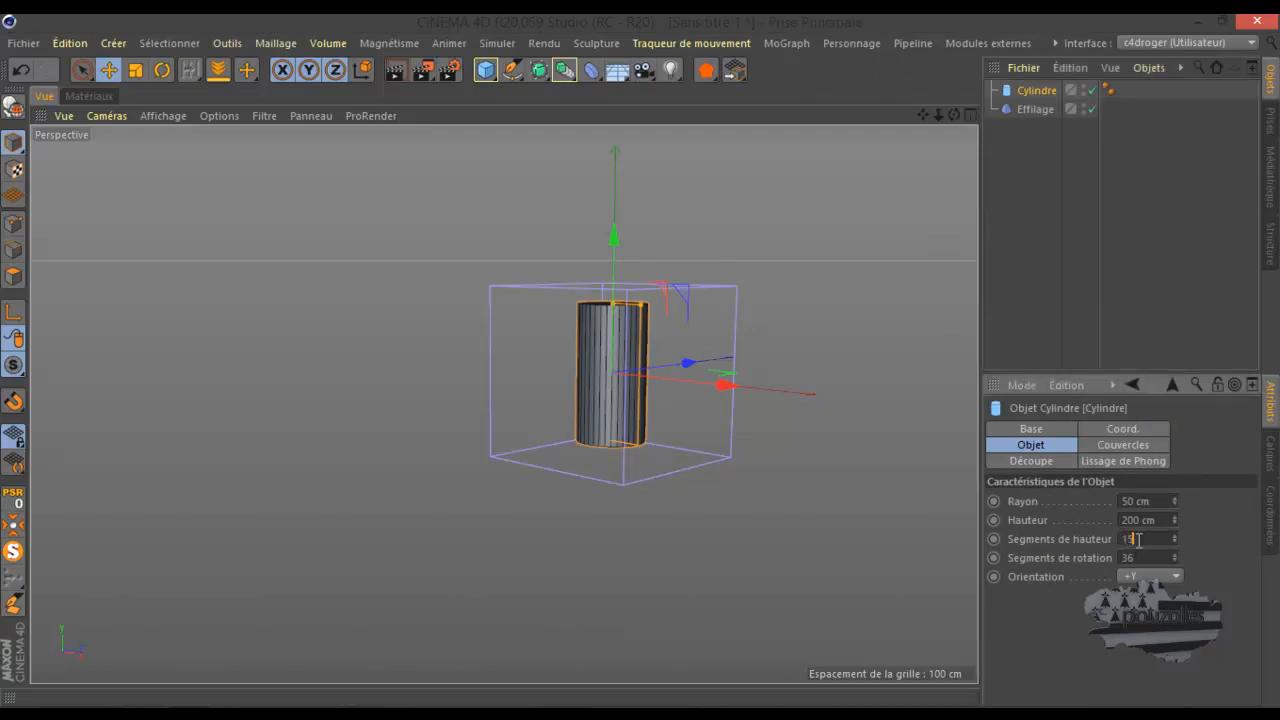
pyautogui.write('15')
pyautogui.press('Return')
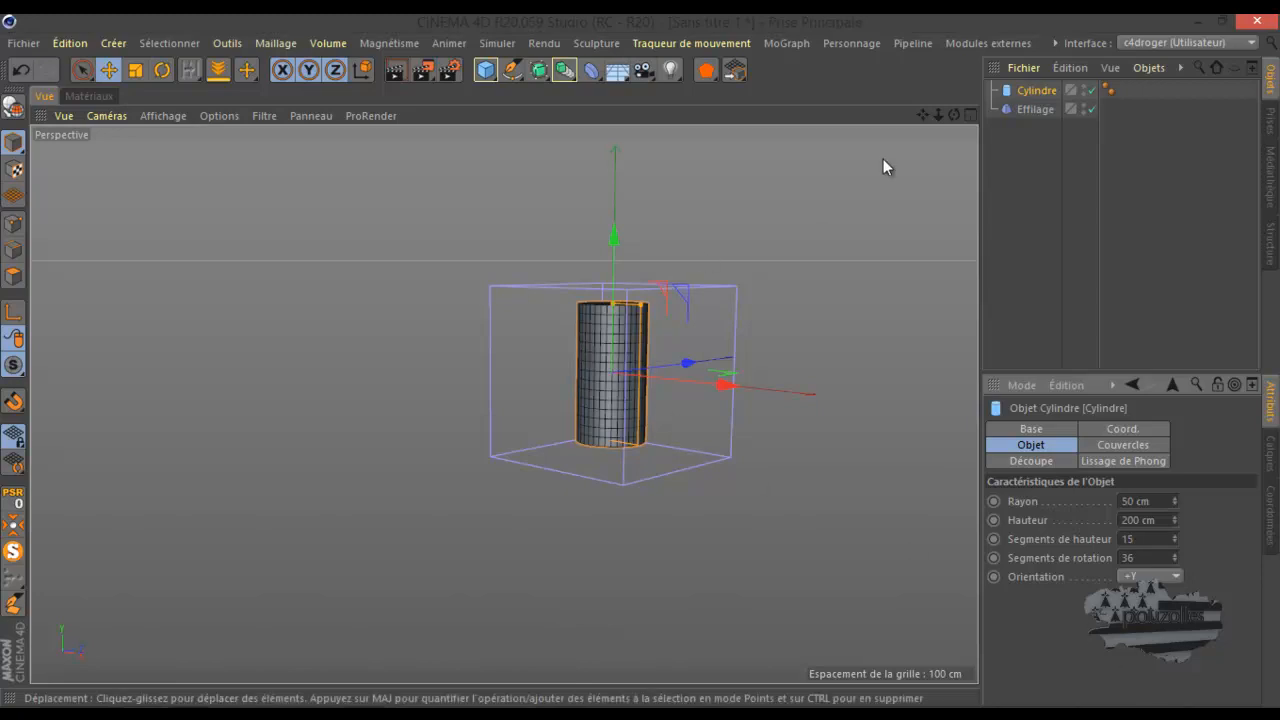
# Step: Make the Effilage deformer a child of the cylinder in the object hierarchy
pyautogui.moveTo(1034, 109); pyautogui.dragTo(1036, 91)
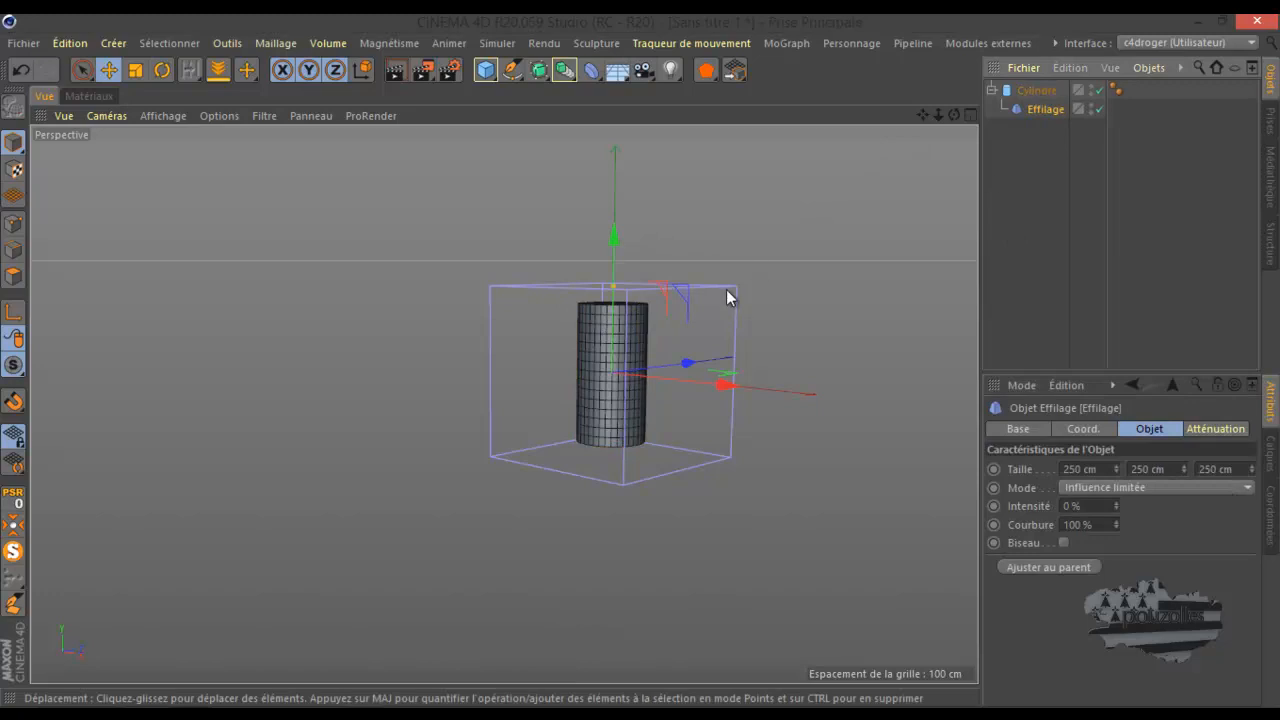
pyautogui.scroll(5, 702, 304)
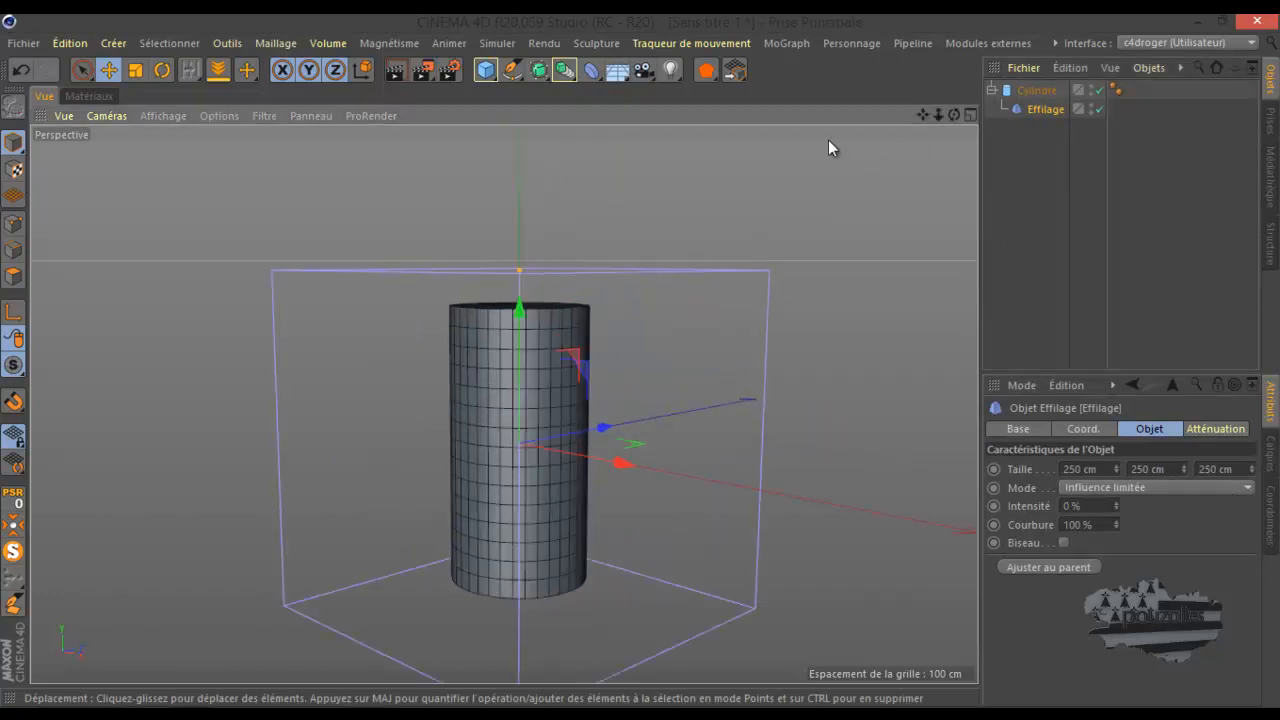
pyautogui.moveTo(922, 114); pyautogui.dragTo(641, 358)
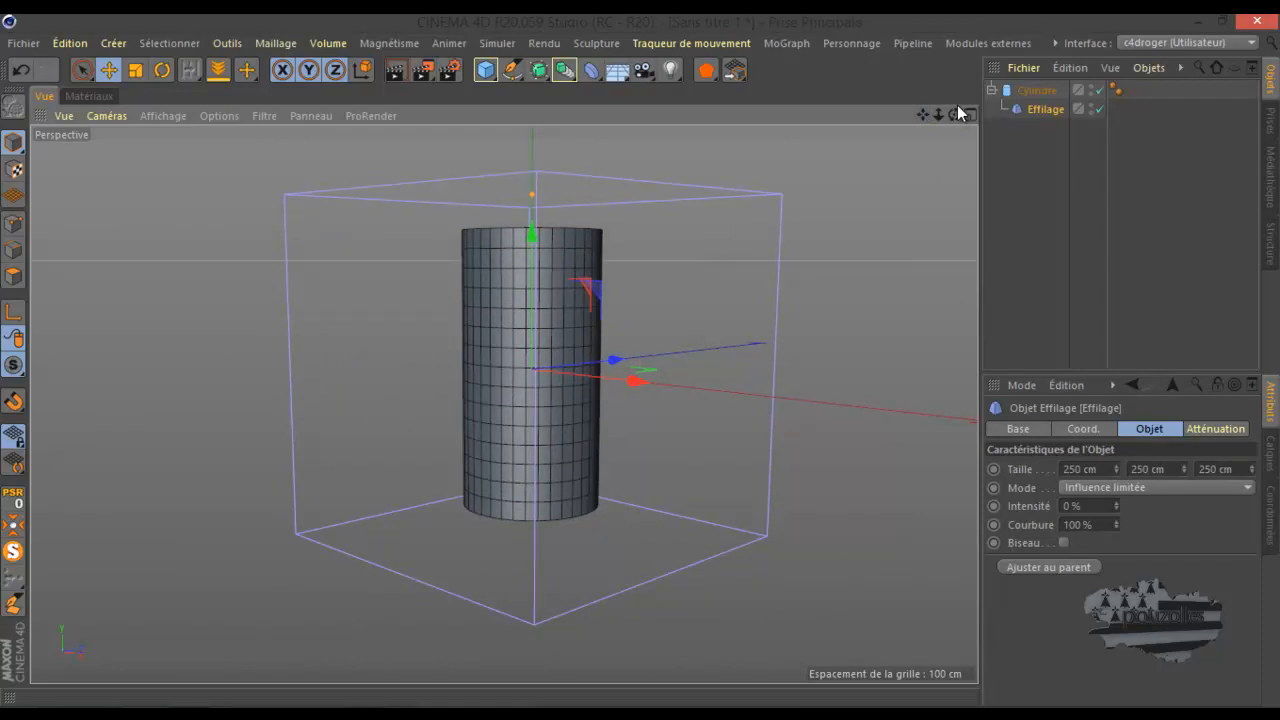
pyautogui.moveTo(955, 113); pyautogui.dragTo(641, 358)
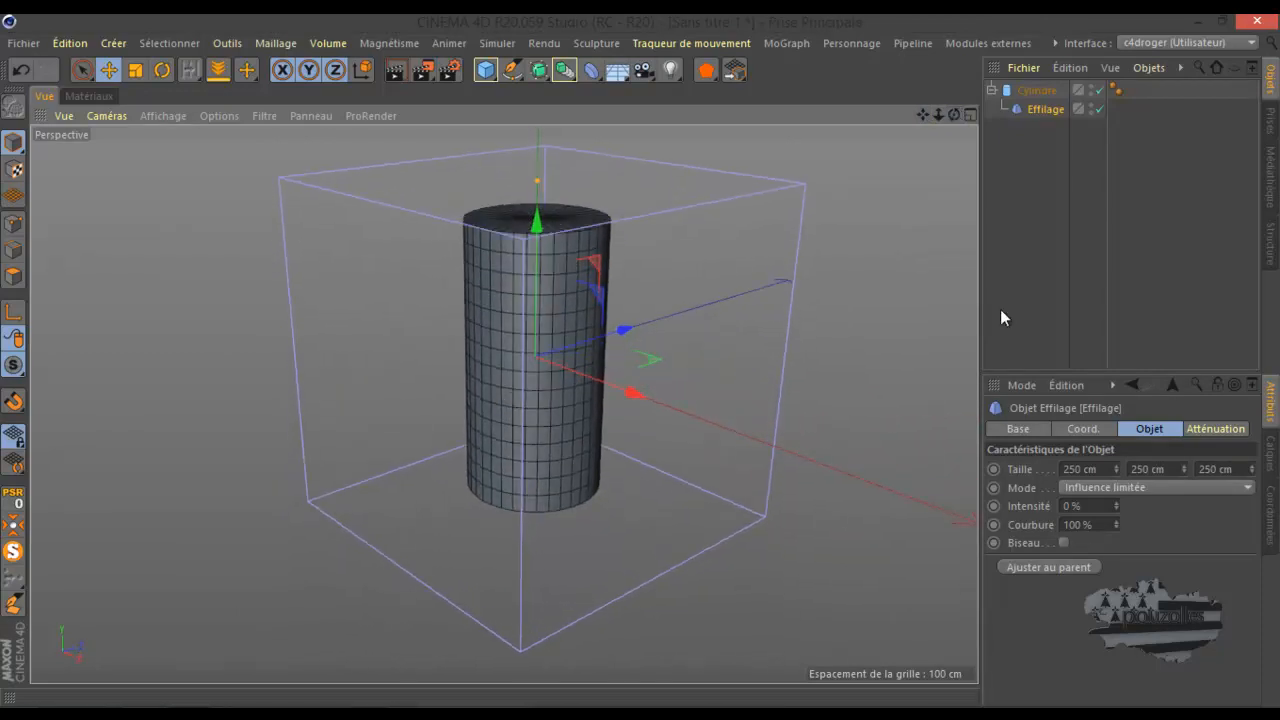
# Step: Set the Effilage deformer's intensity to 85 % and curvature to 212 %, and enable its Biseau option
pyautogui.moveTo(1117, 506)
pyautogui.mouseDown()
pyautogui.moveTo(1115, 517)
pyautogui.moveTo(1124, 487)
pyautogui.moveTo(1119, 565)
pyautogui.moveTo(1113, 522)
pyautogui.mouseUp()
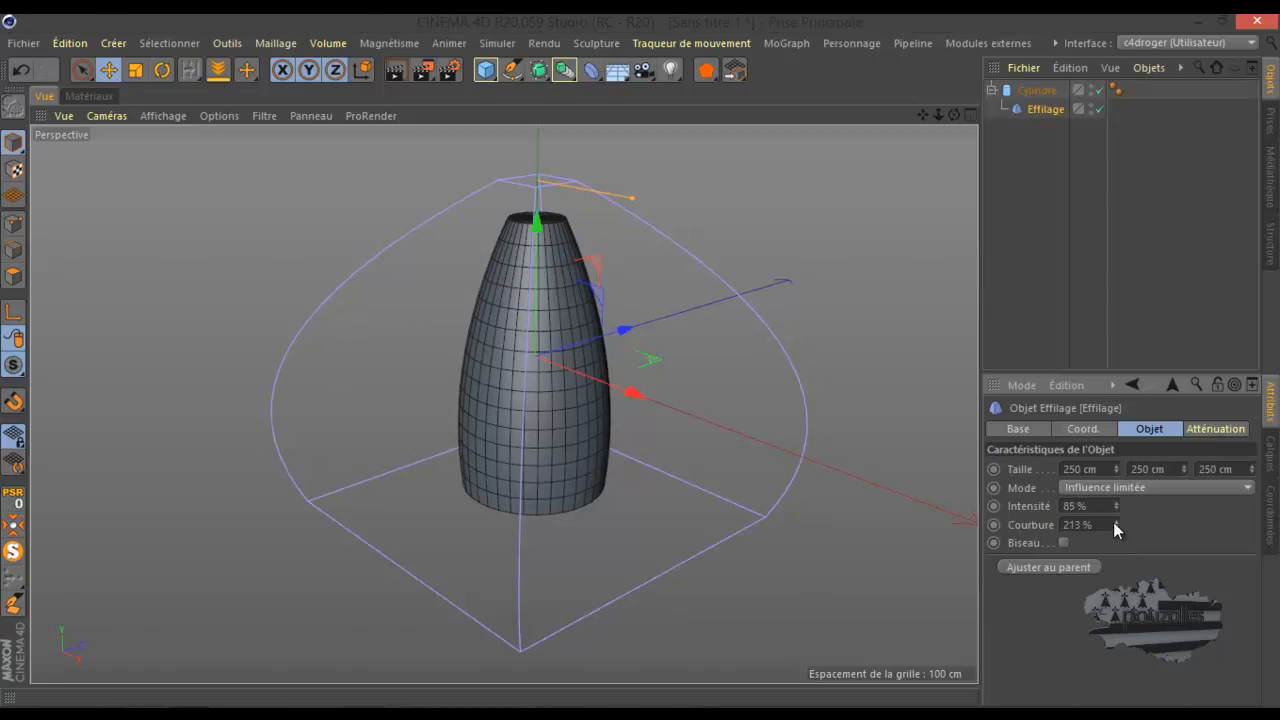
pyautogui.click(1063, 542)
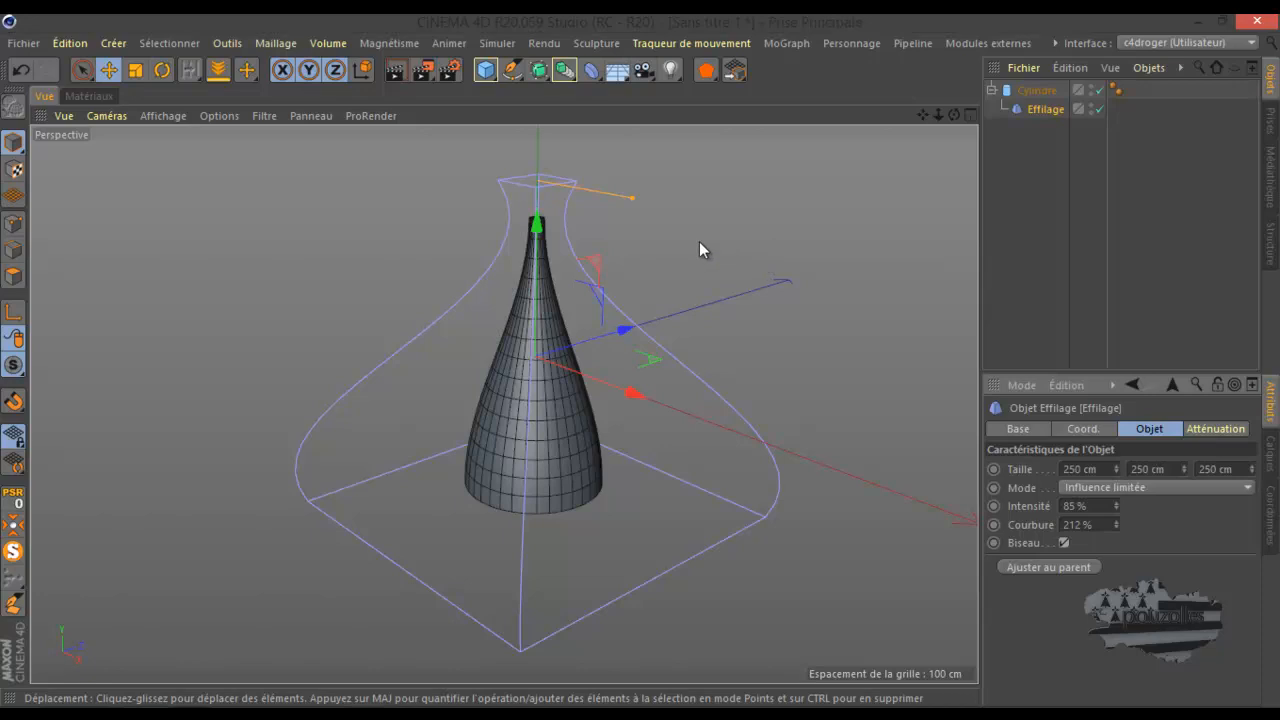
pyautogui.click(594, 70)
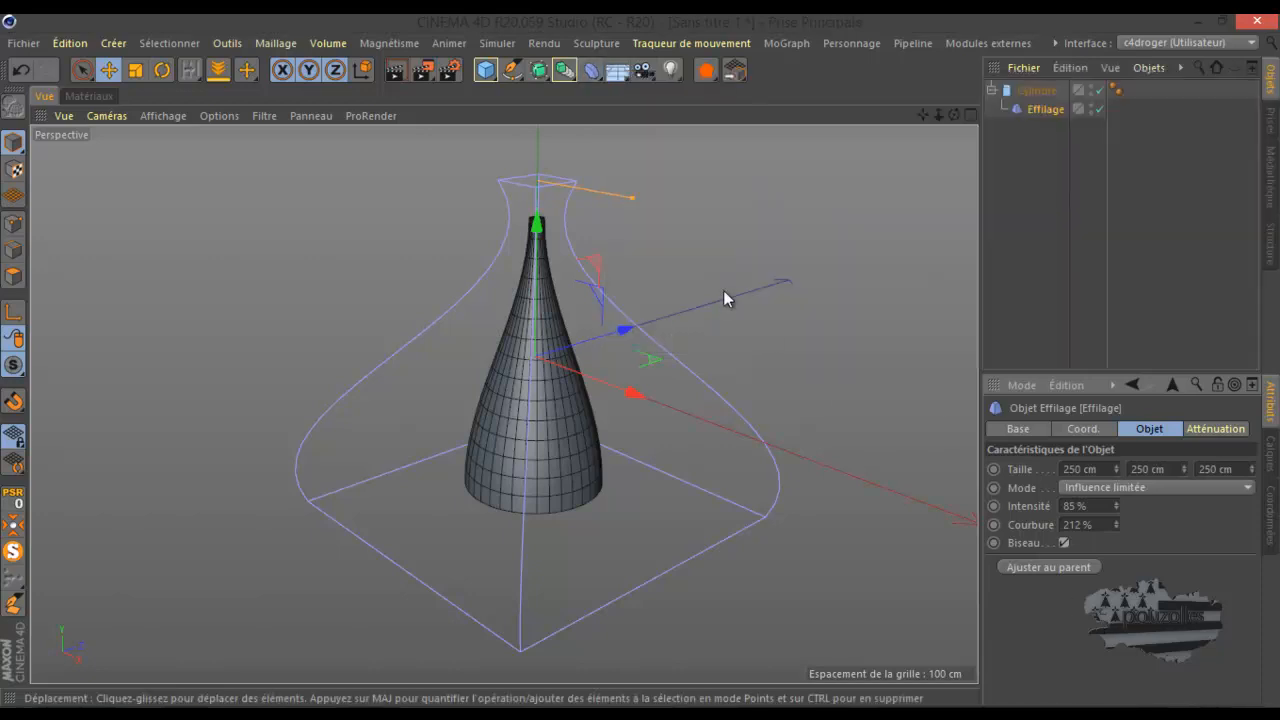
# Step: Reduce the Effilage intensity to about 68 % with the deformer's orange viewport handle and disable its Biseau option
pyautogui.moveTo(632, 200)
pyautogui.mouseDown()
pyautogui.moveTo(664, 207)
pyautogui.moveTo(621, 200)
pyautogui.mouseUp()
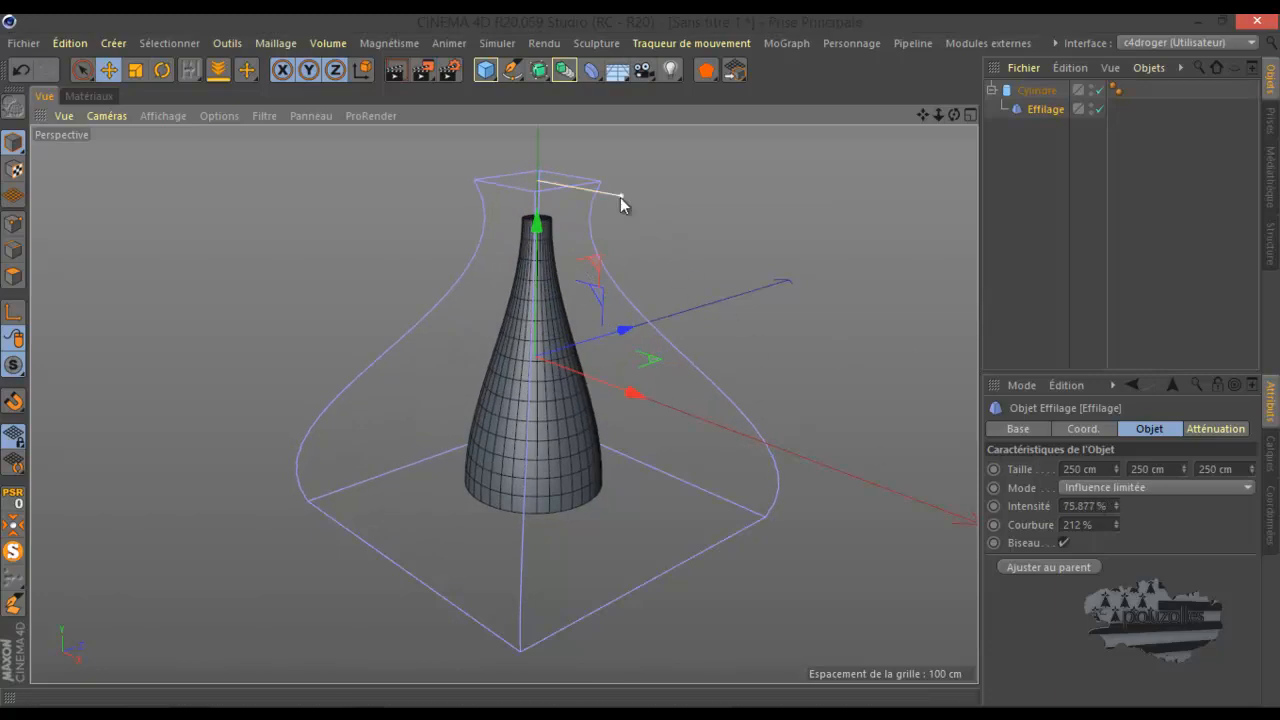
pyautogui.moveTo(622, 196)
pyautogui.mouseDown()
pyautogui.moveTo(571, 193)
pyautogui.moveTo(630, 218)
pyautogui.mouseUp()
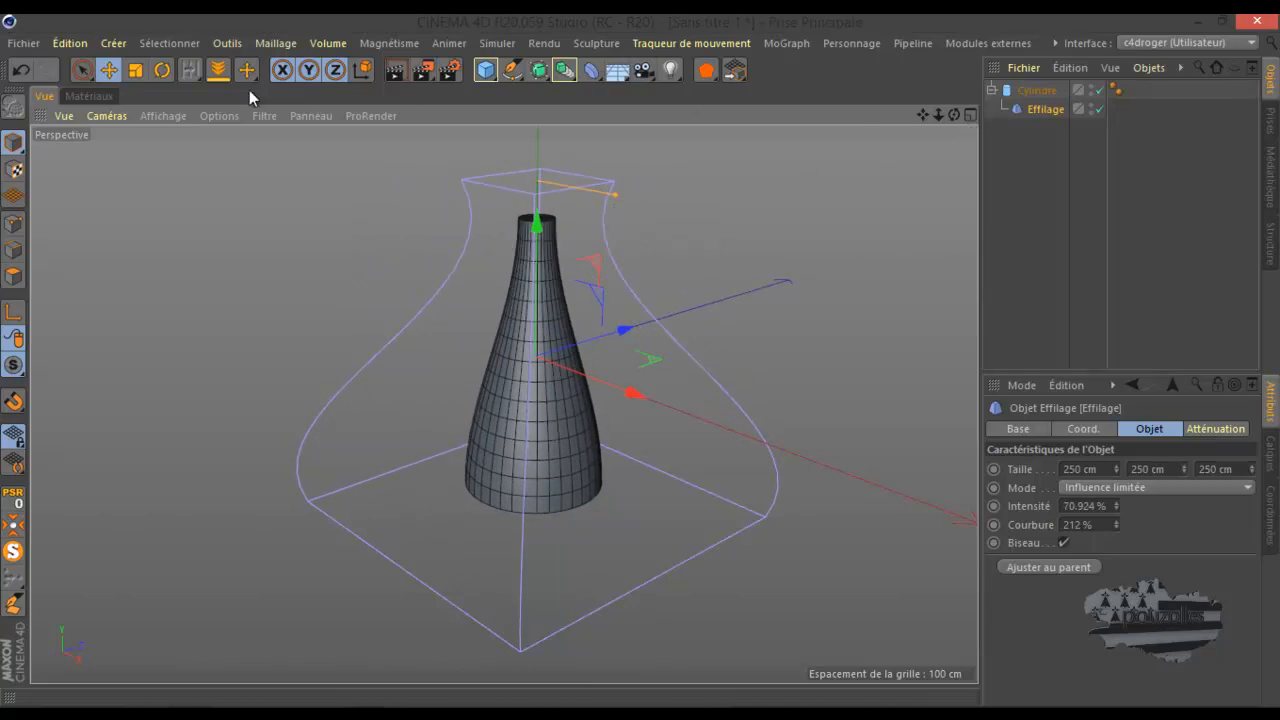
pyautogui.moveTo(524, 215); pyautogui.dragTo(557, 226)
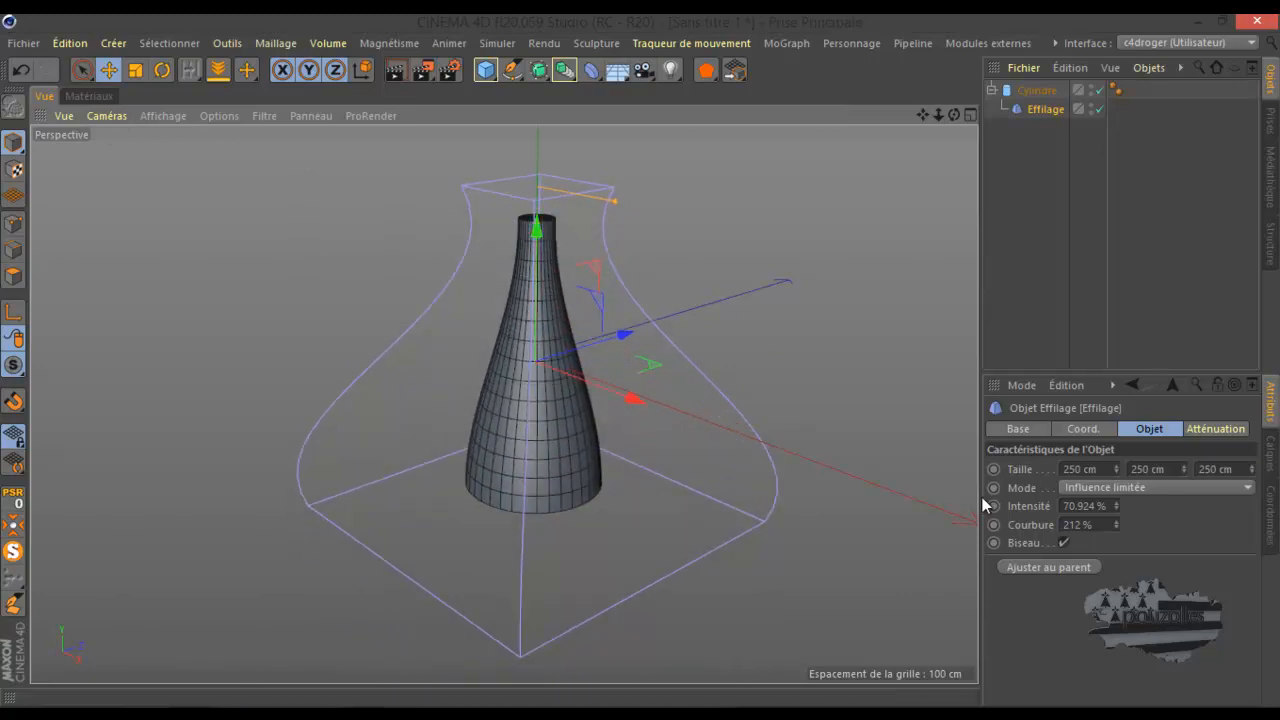
pyautogui.click(1065, 542)
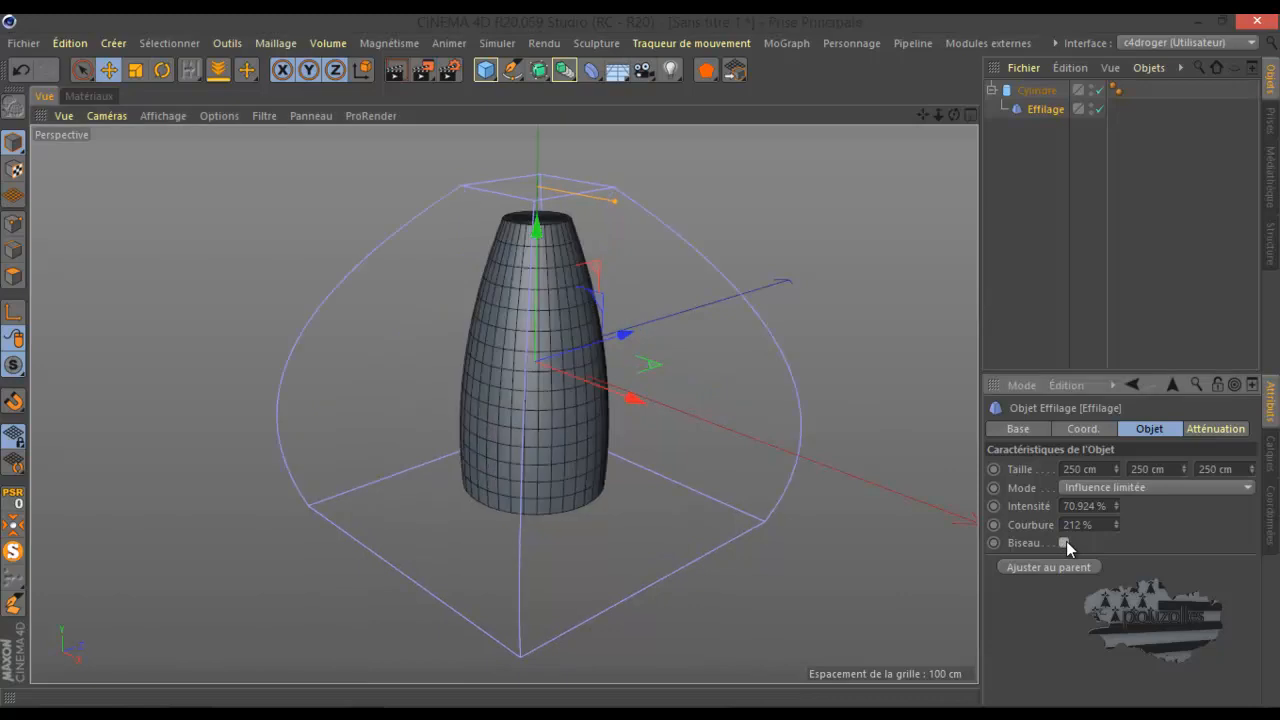
pyautogui.moveTo(618, 201)
pyautogui.mouseDown()
pyautogui.moveTo(635, 218)
pyautogui.moveTo(607, 211)
pyautogui.moveTo(635, 225)
pyautogui.moveTo(608, 221)
pyautogui.mouseUp()
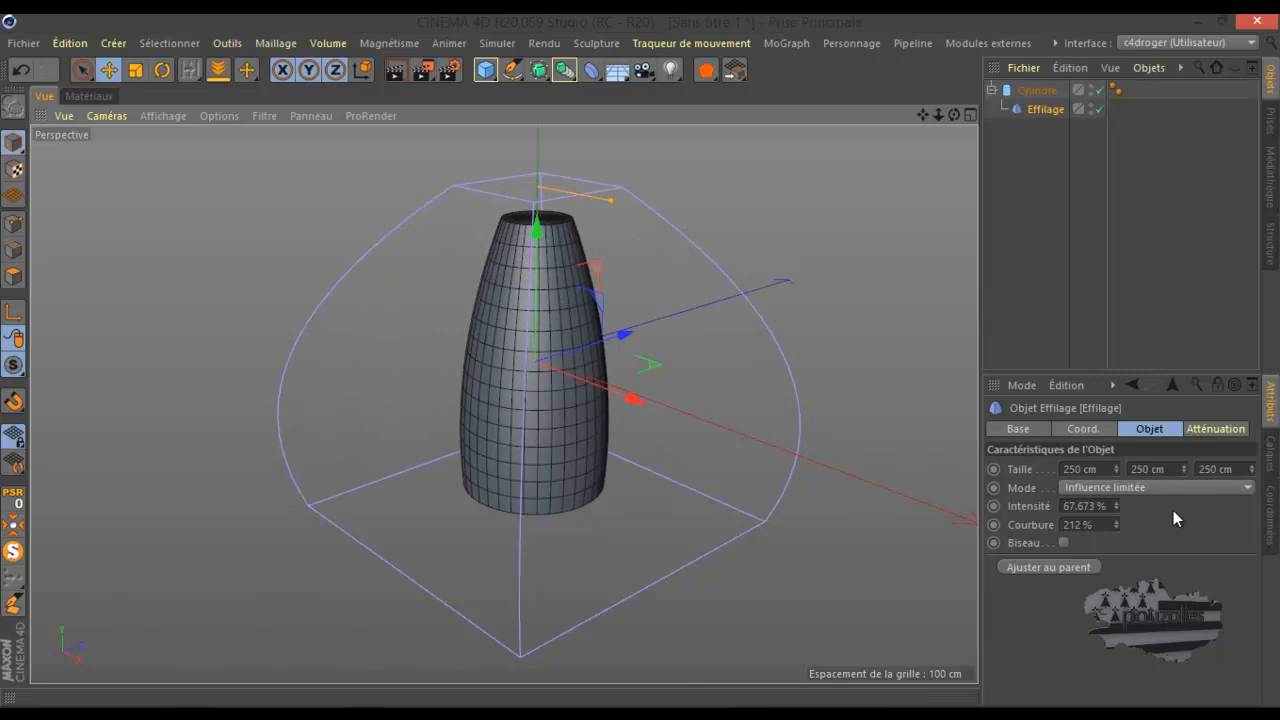
# Step: Fit the Effilage deformer to its parent cylinder and reduce the deformer's height to 81 cm
pyautogui.click(1071, 569)
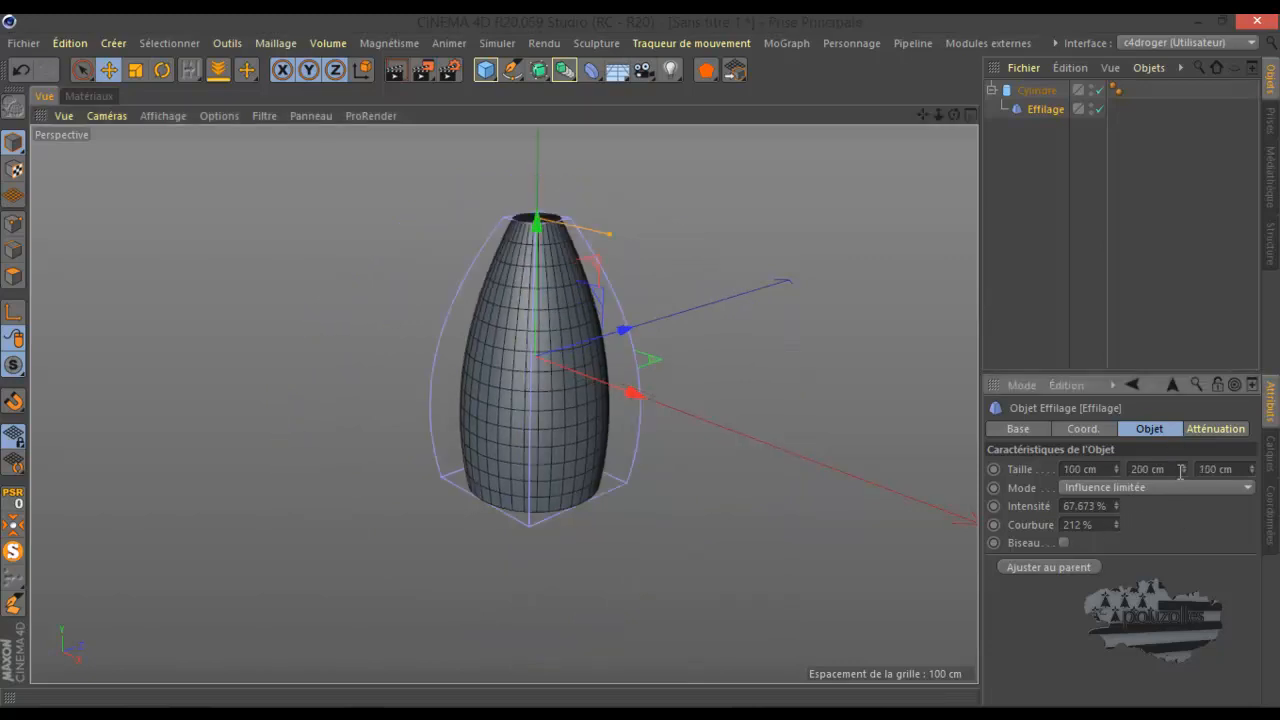
pyautogui.moveTo(1182, 471); pyautogui.dragTo(1182, 467)
pyautogui.scroll(4, 527, 394)
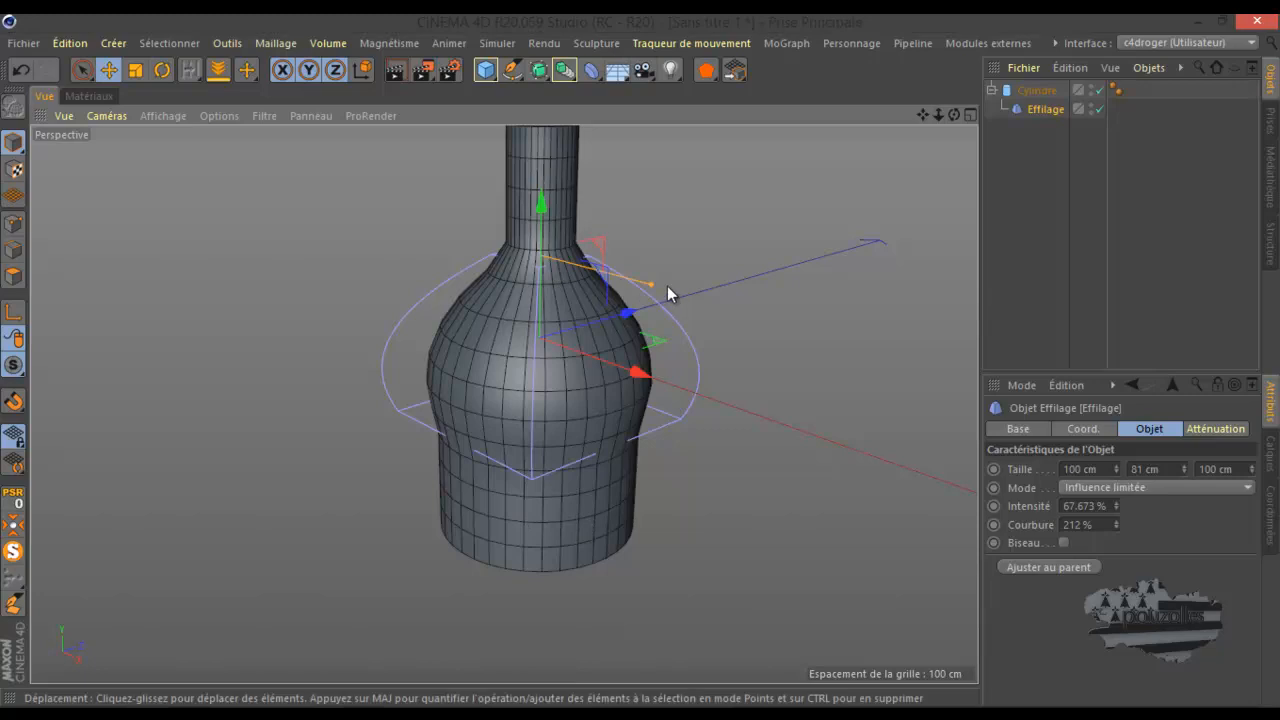
# Step: Lower the Effilage intensity to about 9.3 % and raise its curvature to 796 % to bulge the cylinder's middle
pyautogui.moveTo(651, 286); pyautogui.dragTo(553, 265)
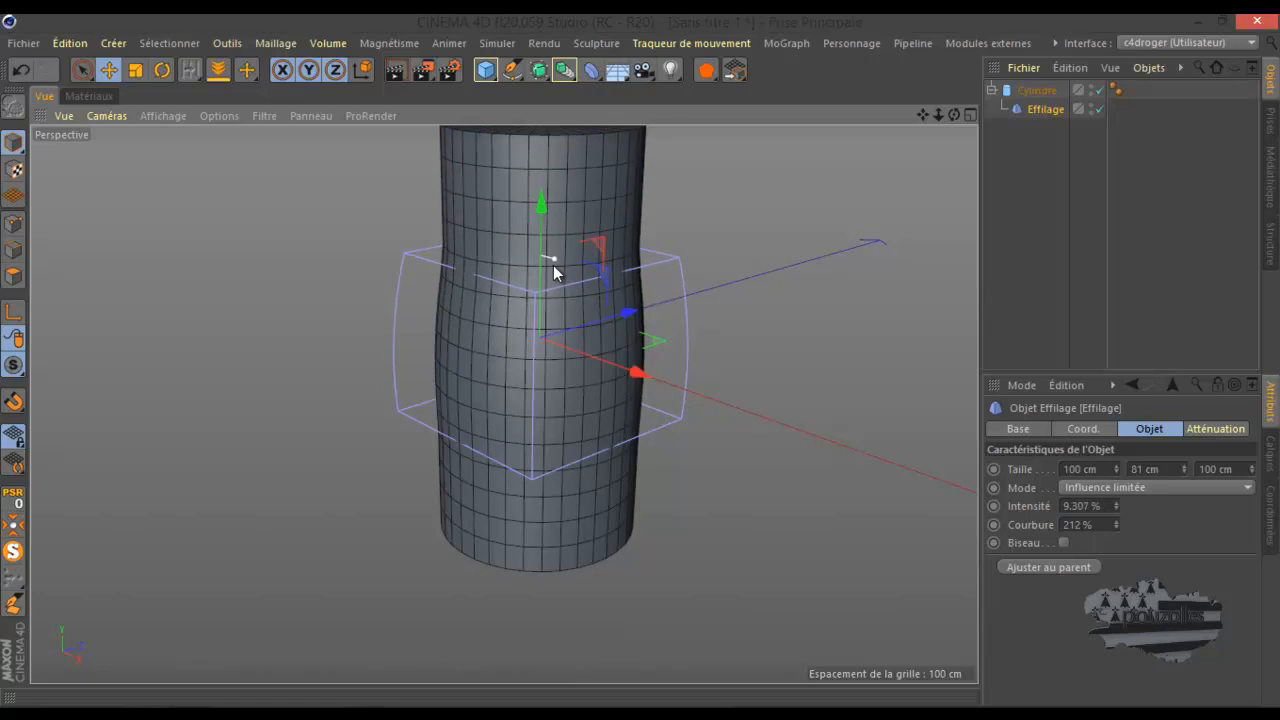
pyautogui.click(1116, 522)
pyautogui.moveTo(1118, 526)
pyautogui.mouseDown()
pyautogui.moveTo(1113, 468)
pyautogui.moveTo(1110, 523)
pyautogui.mouseUp()
pyautogui.scroll(-3, 307, 428)
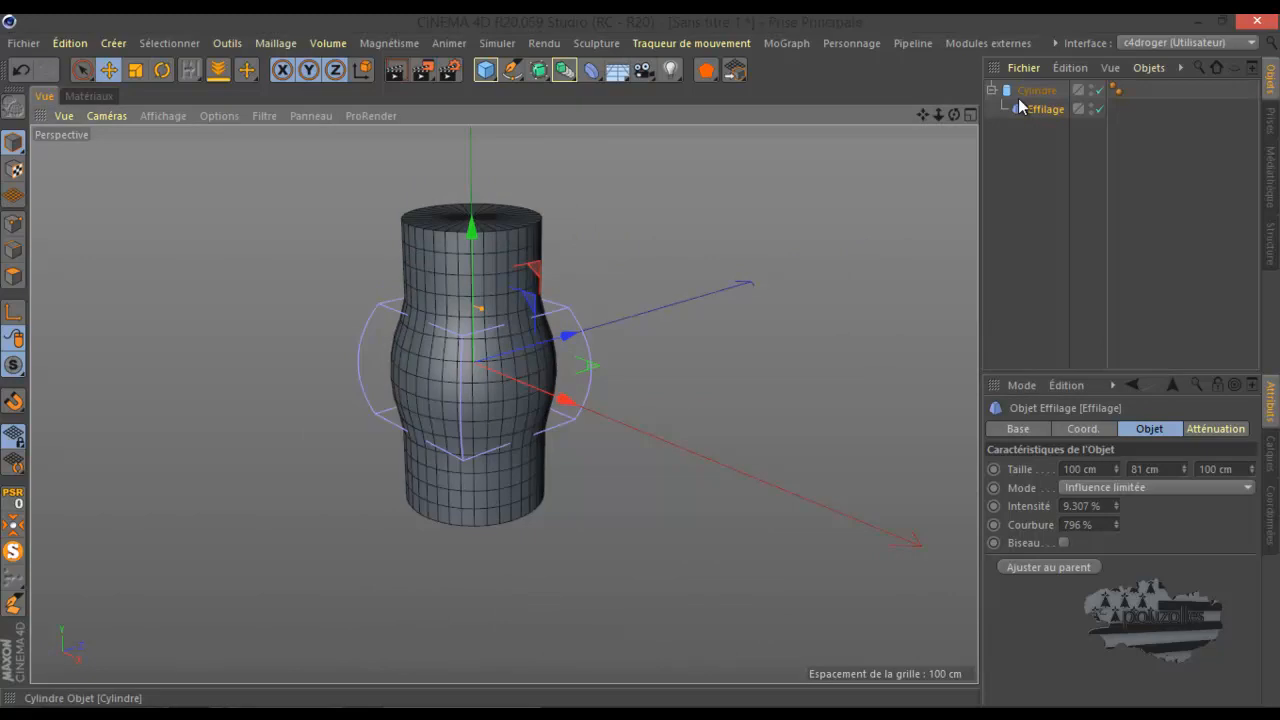
# Step: Duplicate the cylinder with its deformer and delete the Effilage deformer from the copy
pyautogui.keyDown('ctrl'); pyautogui.moveTo(1035, 95); pyautogui.dragTo(1043, 150); pyautogui.keyUp('ctrl')
pyautogui.click(1035, 148)
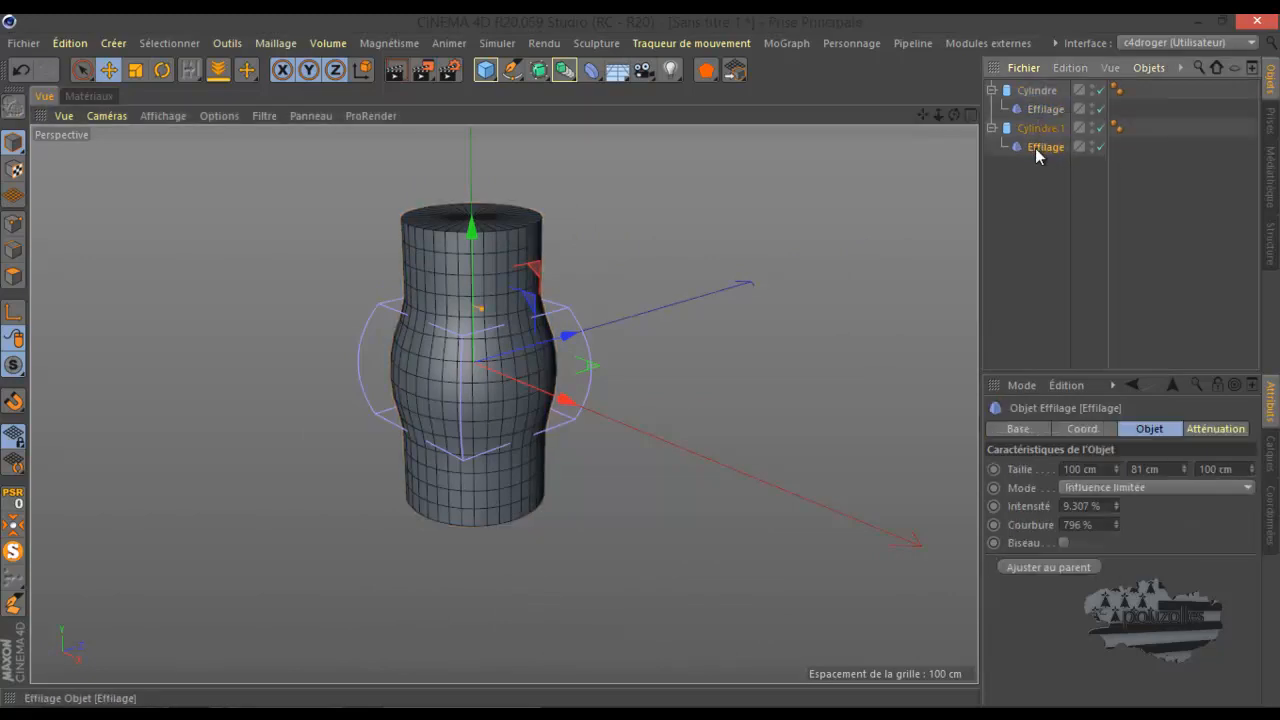
pyautogui.press('Delete')
# Step: Move the original tapered cylinder in the negative X direction so it stands clear of the copy
pyautogui.click(1037, 91)
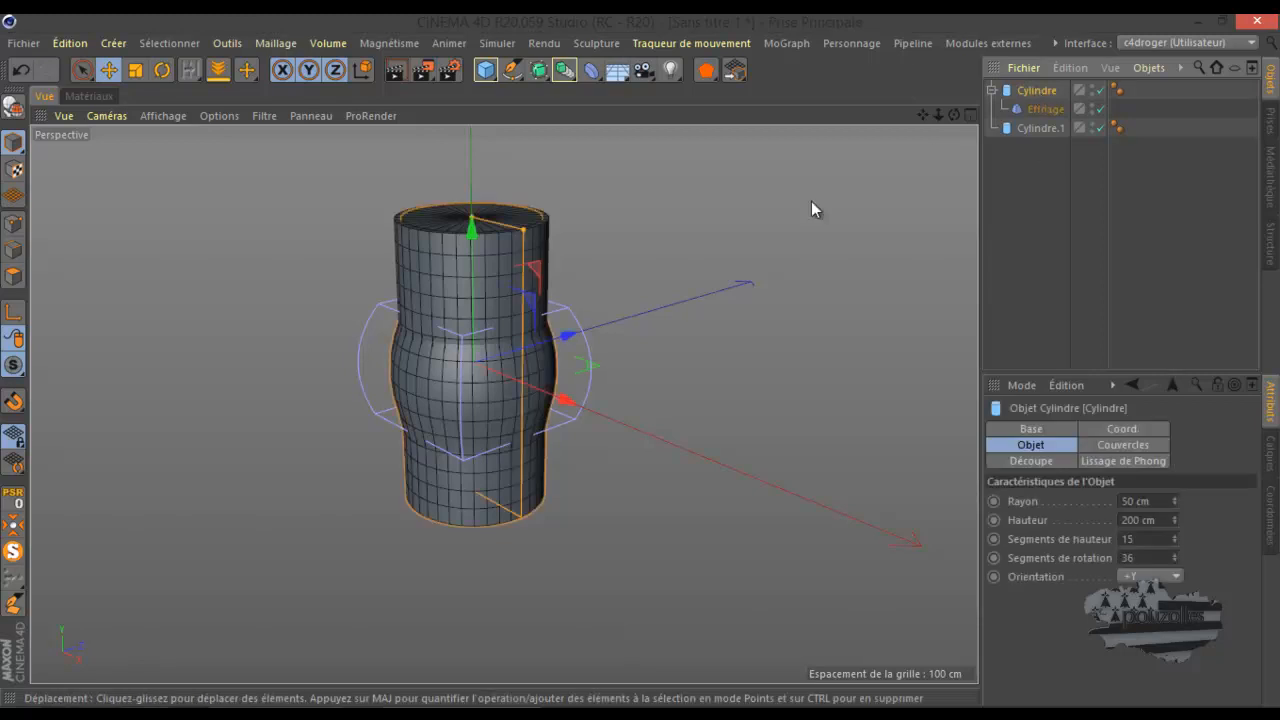
pyautogui.moveTo(567, 404); pyautogui.dragTo(380, 337)
pyautogui.moveTo(954, 116); pyautogui.dragTo(645, 358)
pyautogui.scroll(-3, 922, 268)
pyautogui.scroll(1, 710, 260)
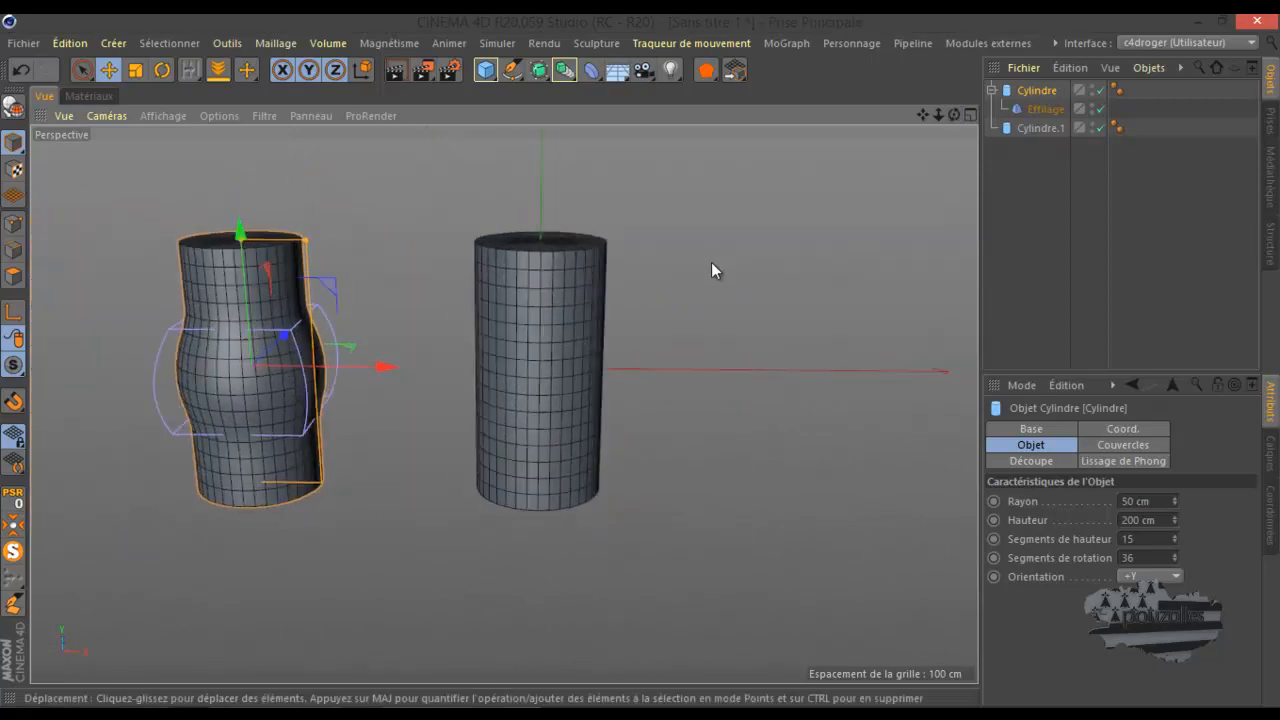
# Step: Add a Dilatation/Contraction deformer and make it a child of Cylindre.1
pyautogui.click(592, 76)
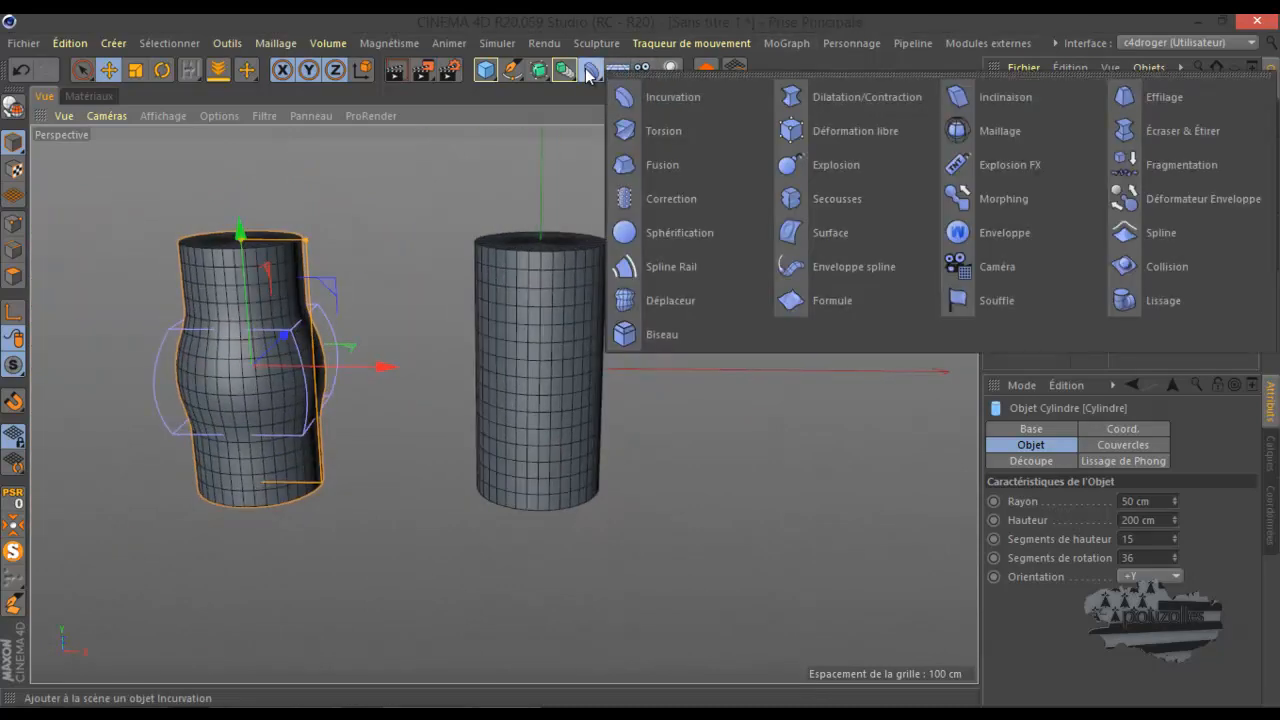
pyautogui.click(848, 88)
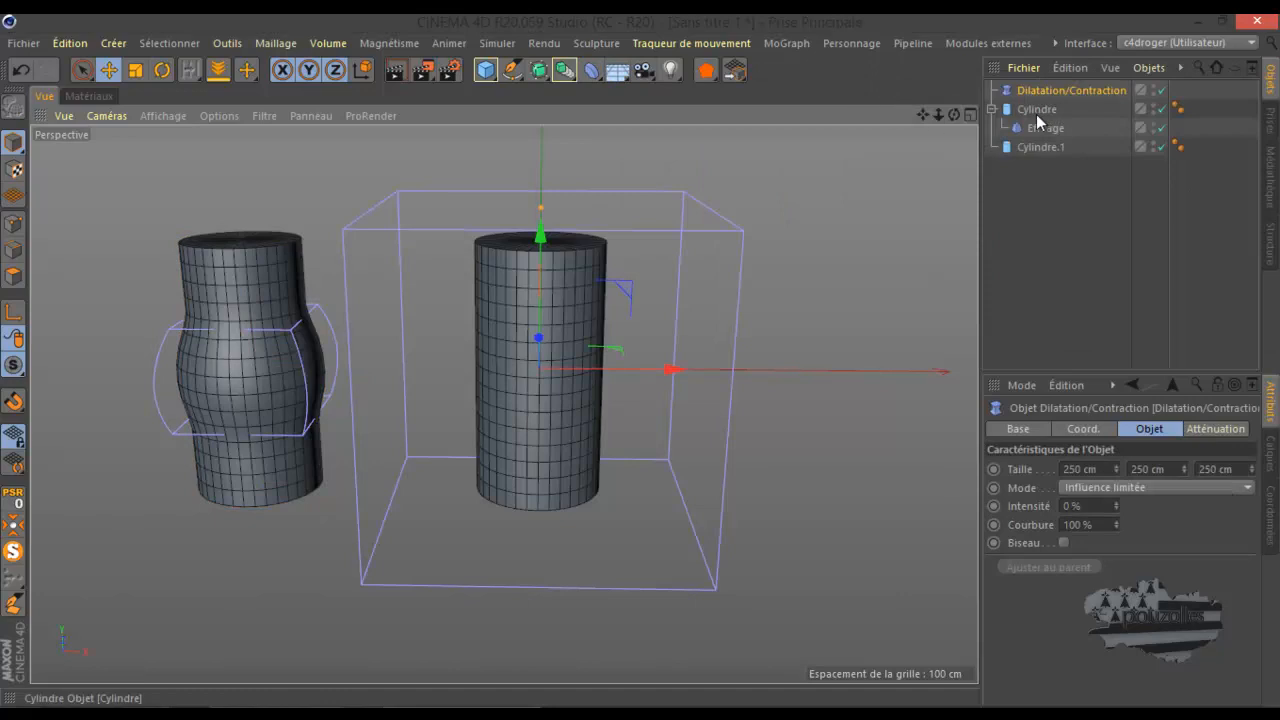
pyautogui.moveTo(1055, 96); pyautogui.dragTo(1050, 90)
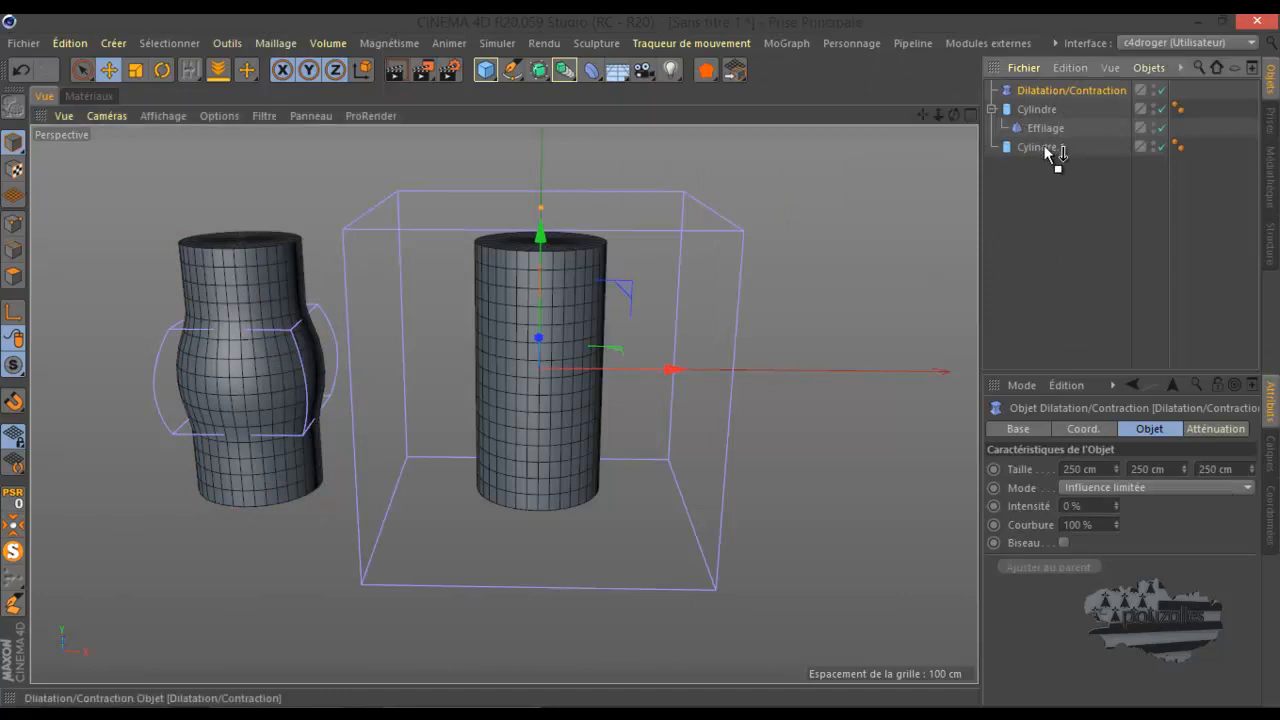
pyautogui.moveTo(1044, 147); pyautogui.dragTo(1044, 147)
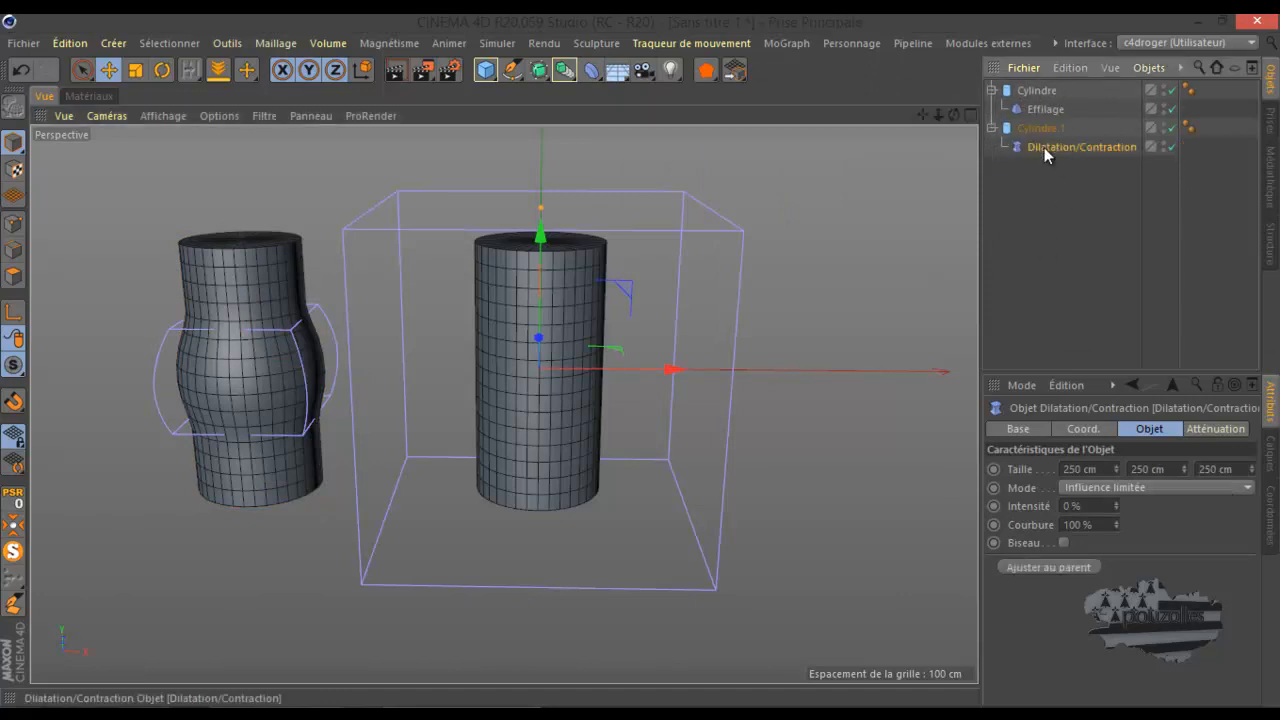
# Step: Fit the Dilatation/Contraction deformer to its parent cylinder and set its intensity to 69 %
pyautogui.click(1050, 567)
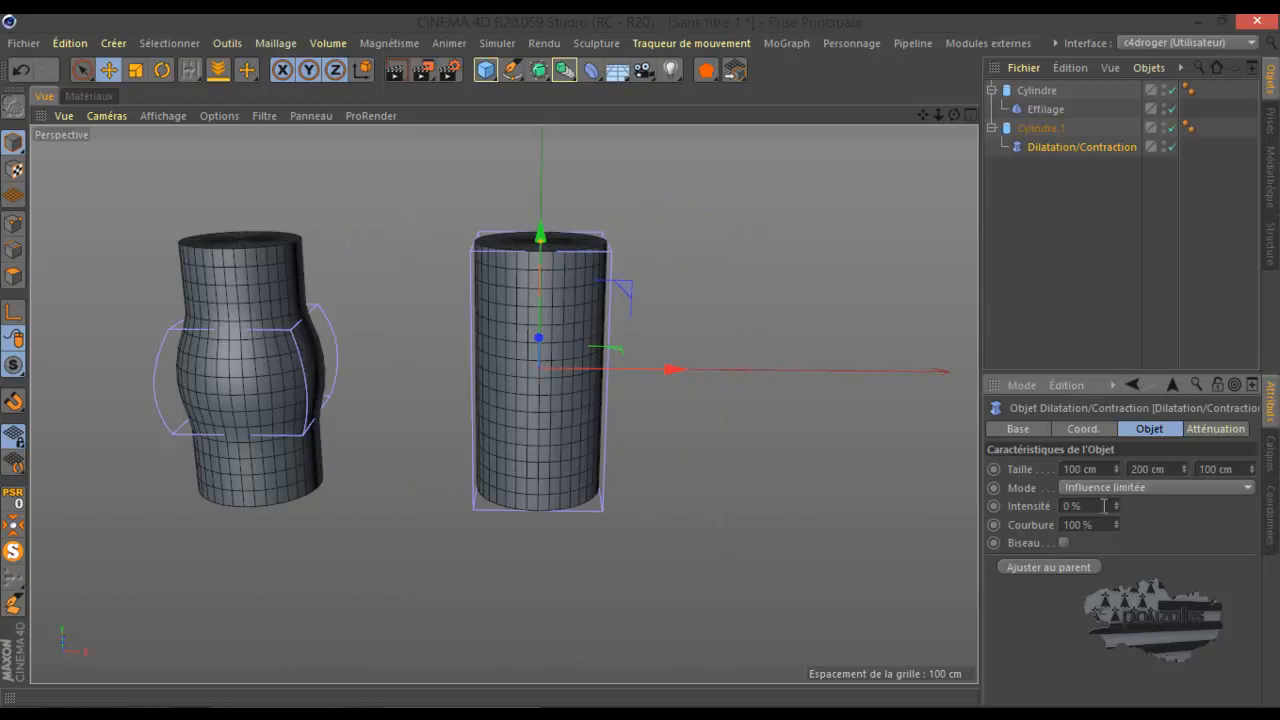
pyautogui.moveTo(1113, 503); pyautogui.dragTo(1113, 503)
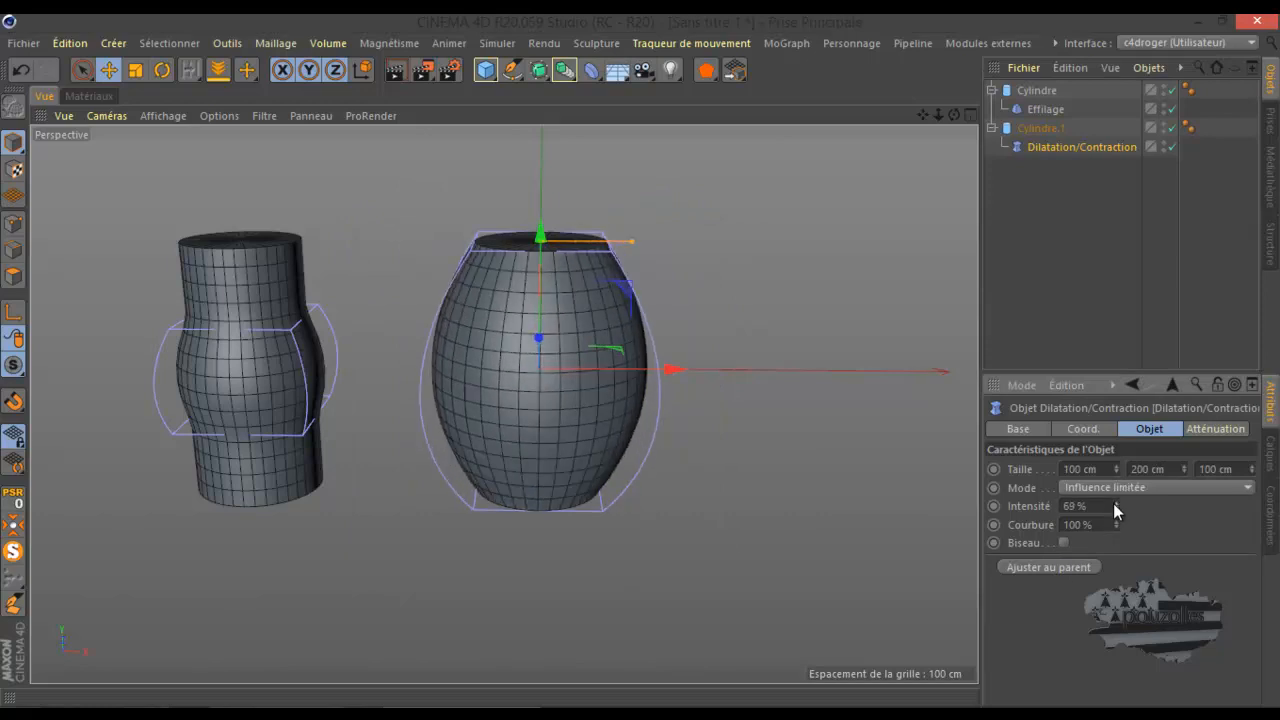
pyautogui.click(1045, 109)
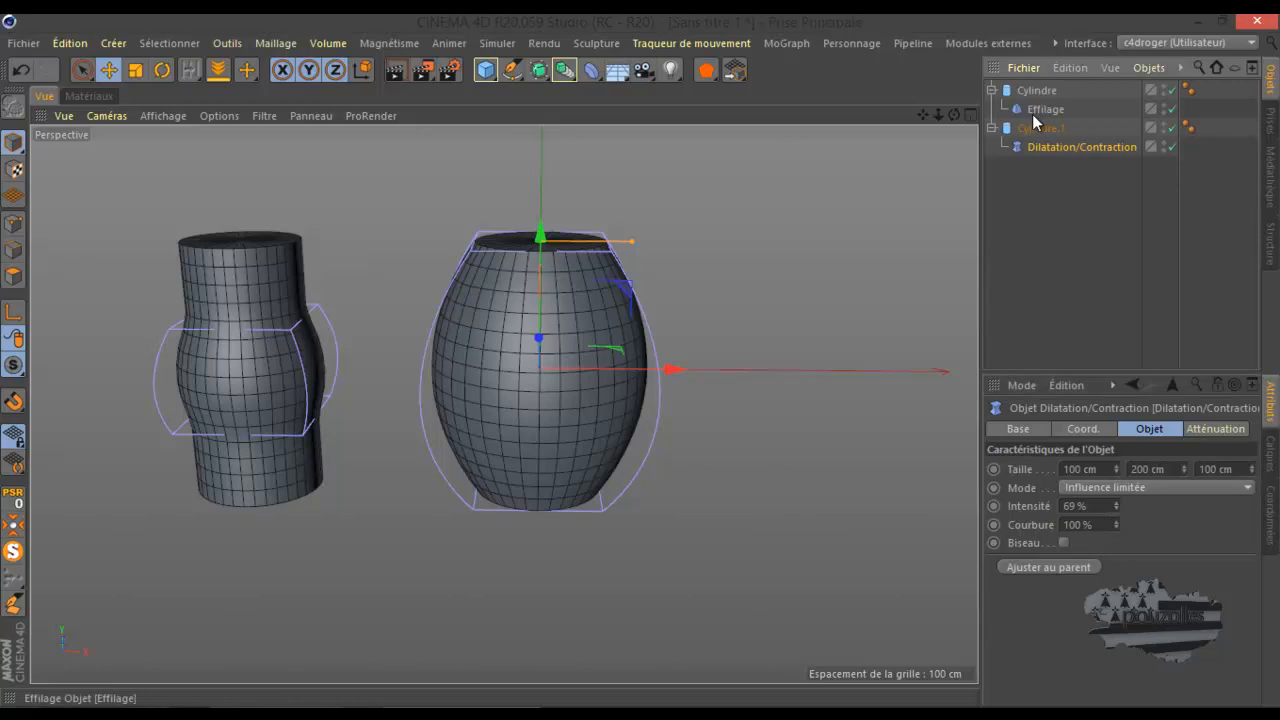
# Step: Fit the Effilage deformer to its parent cylinder and set its intensity to 50 %
pyautogui.click(1050, 566)
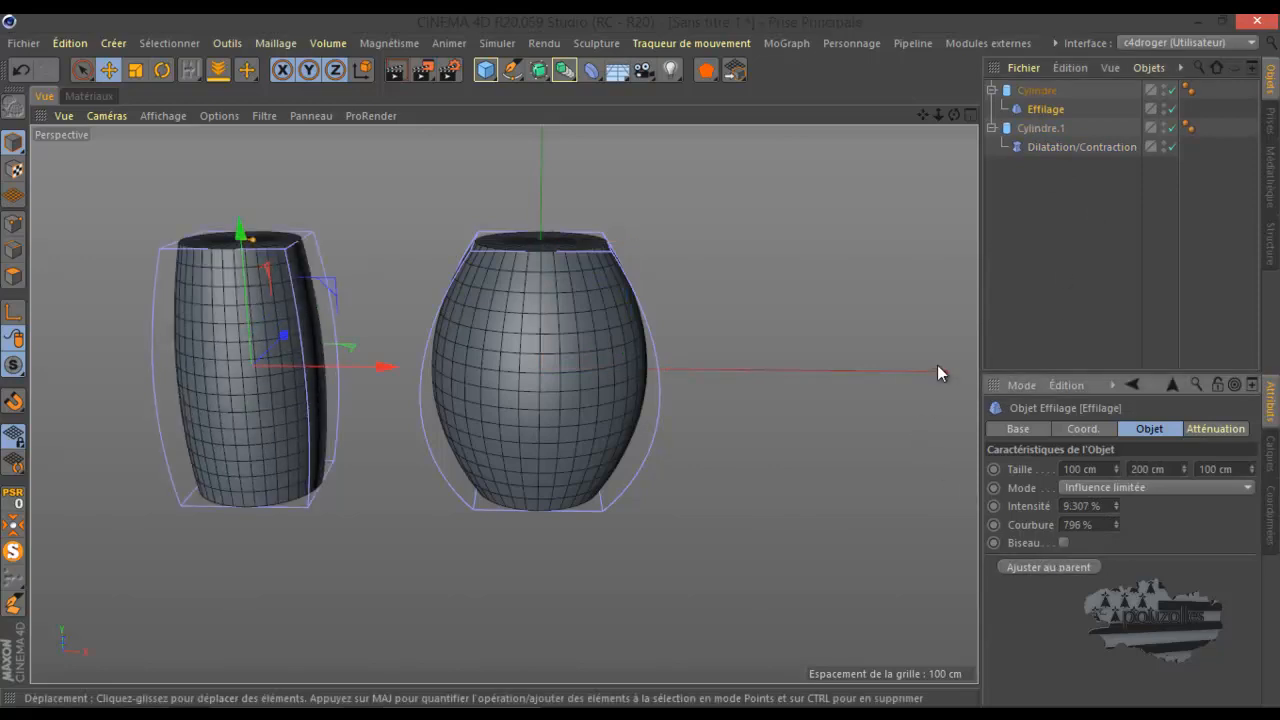
pyautogui.doubleClick(1082, 506)
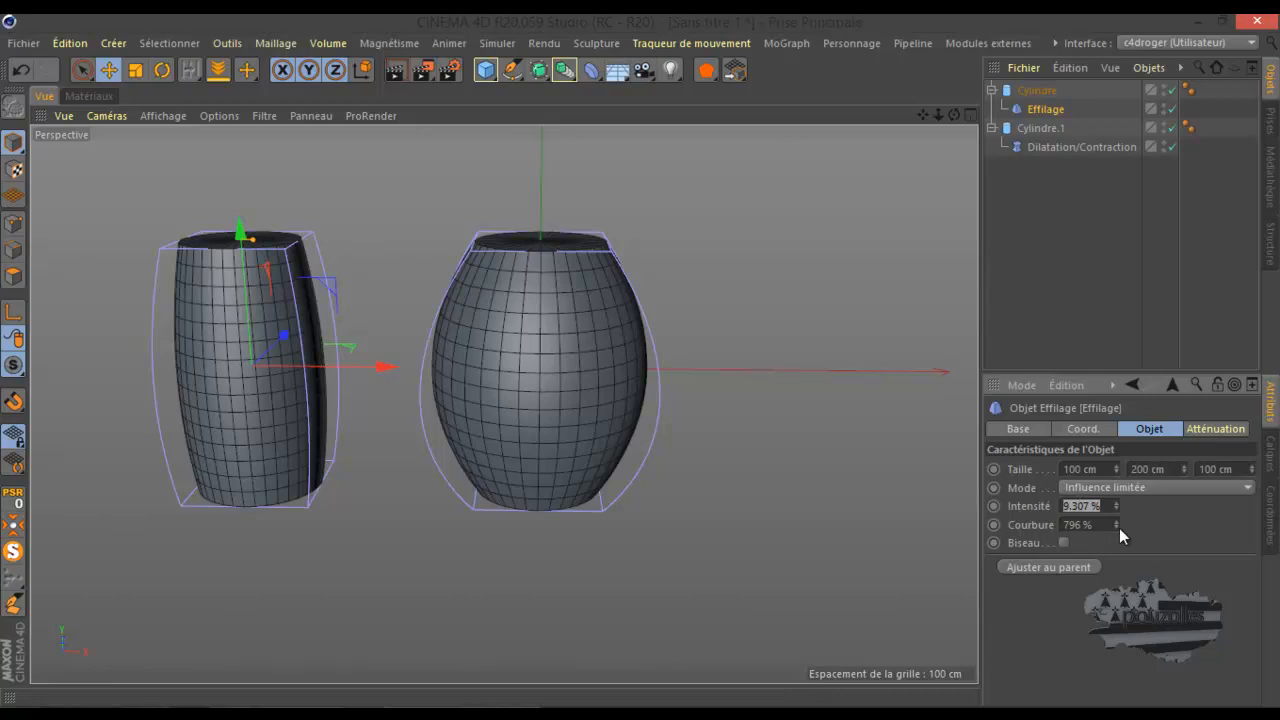
pyautogui.write('50')
# Step: Set the Effilage deformer's curvature to 200 % and enable its Biseau option
pyautogui.doubleClick(1093, 524)
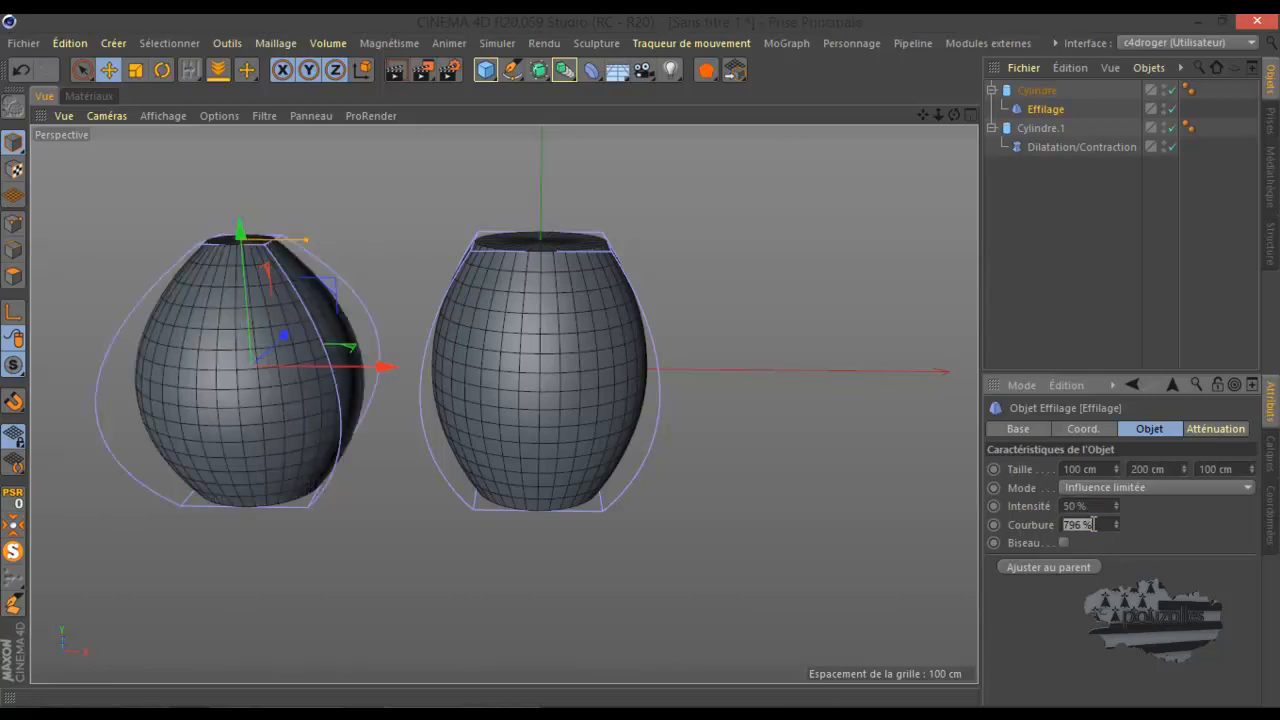
pyautogui.write('200')
pyautogui.press('Return')
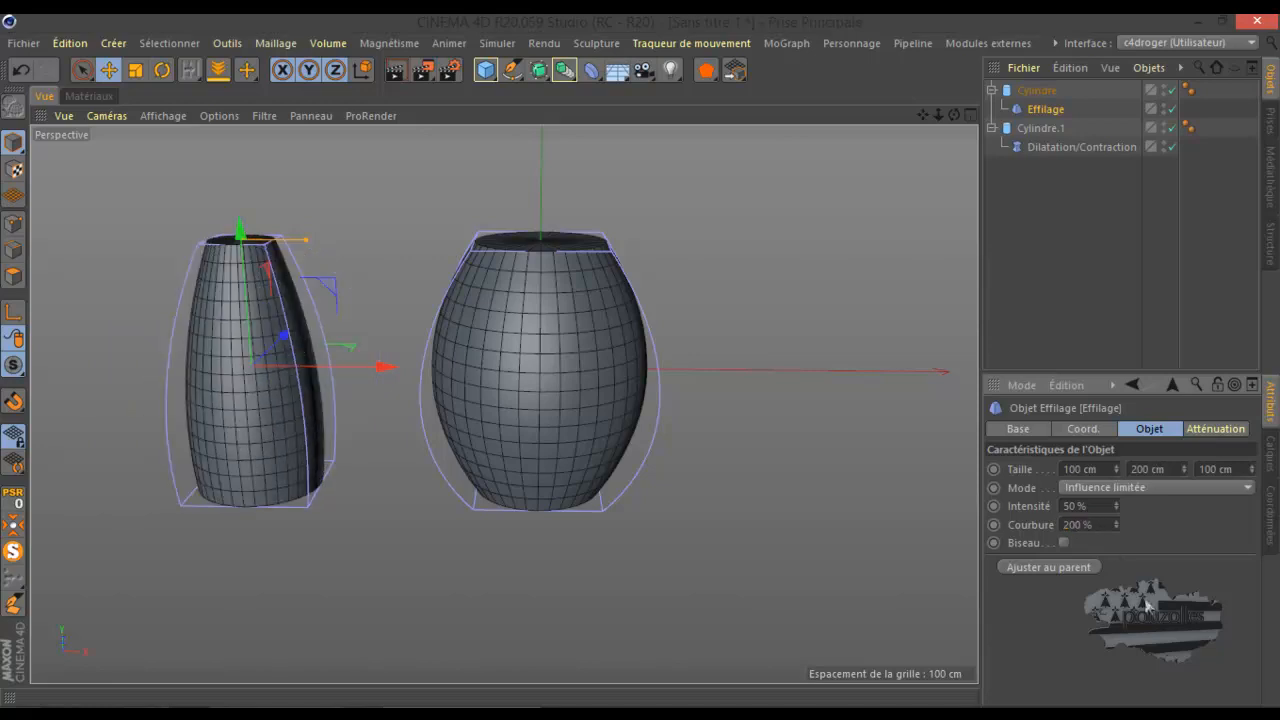
pyautogui.click(1064, 541)
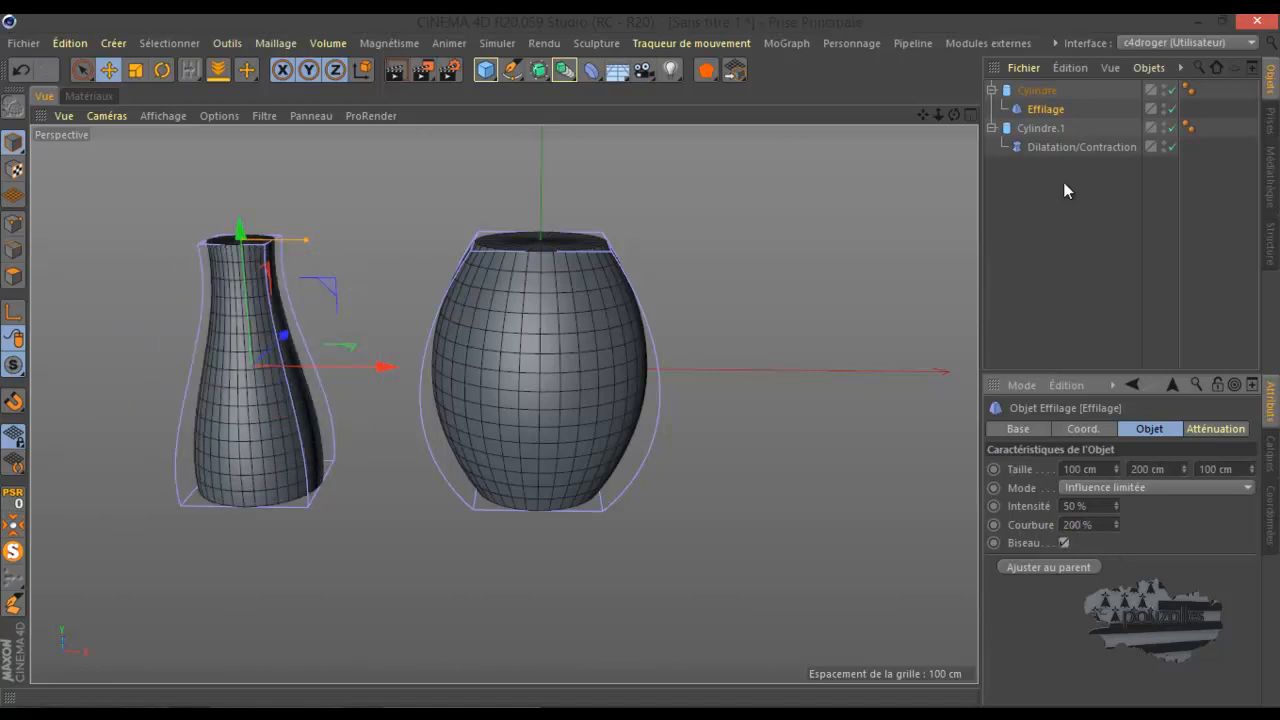
# Step: Set the Dilatation/Contraction deformer's intensity to 50 % and curvature to 200 %, with Biseau enabled
pyautogui.click(1050, 147)
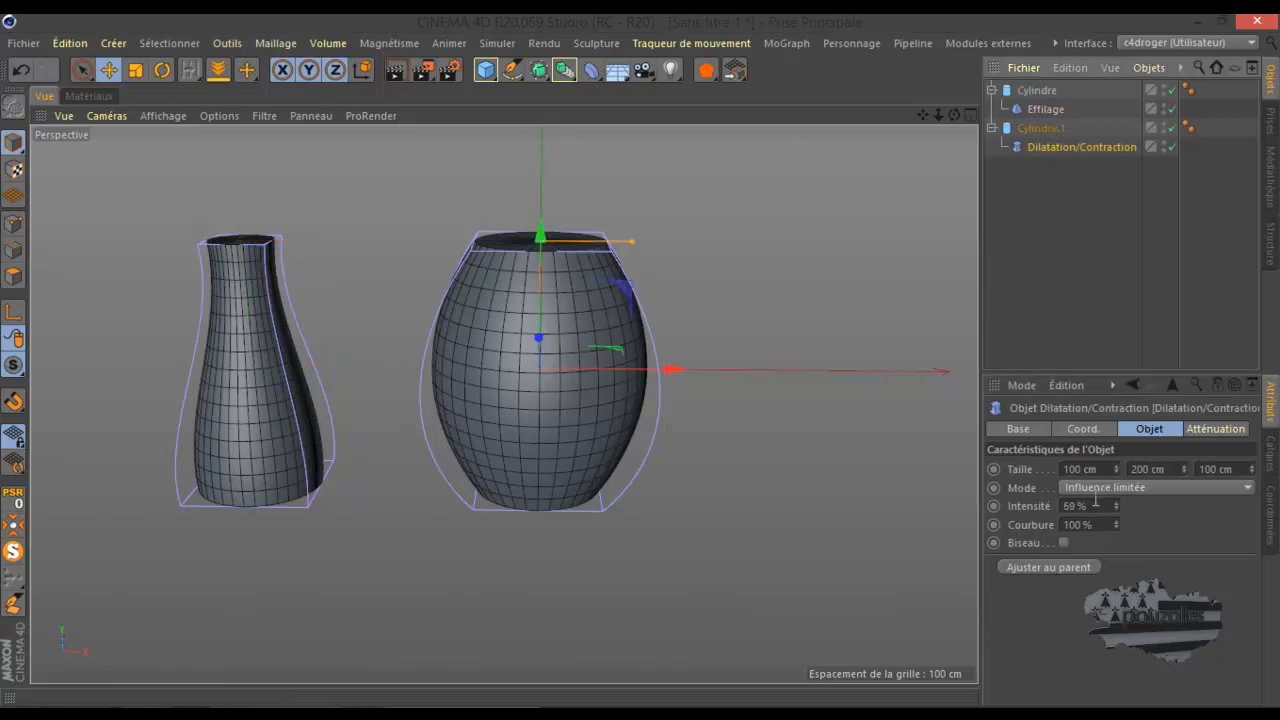
pyautogui.click(1047, 110)
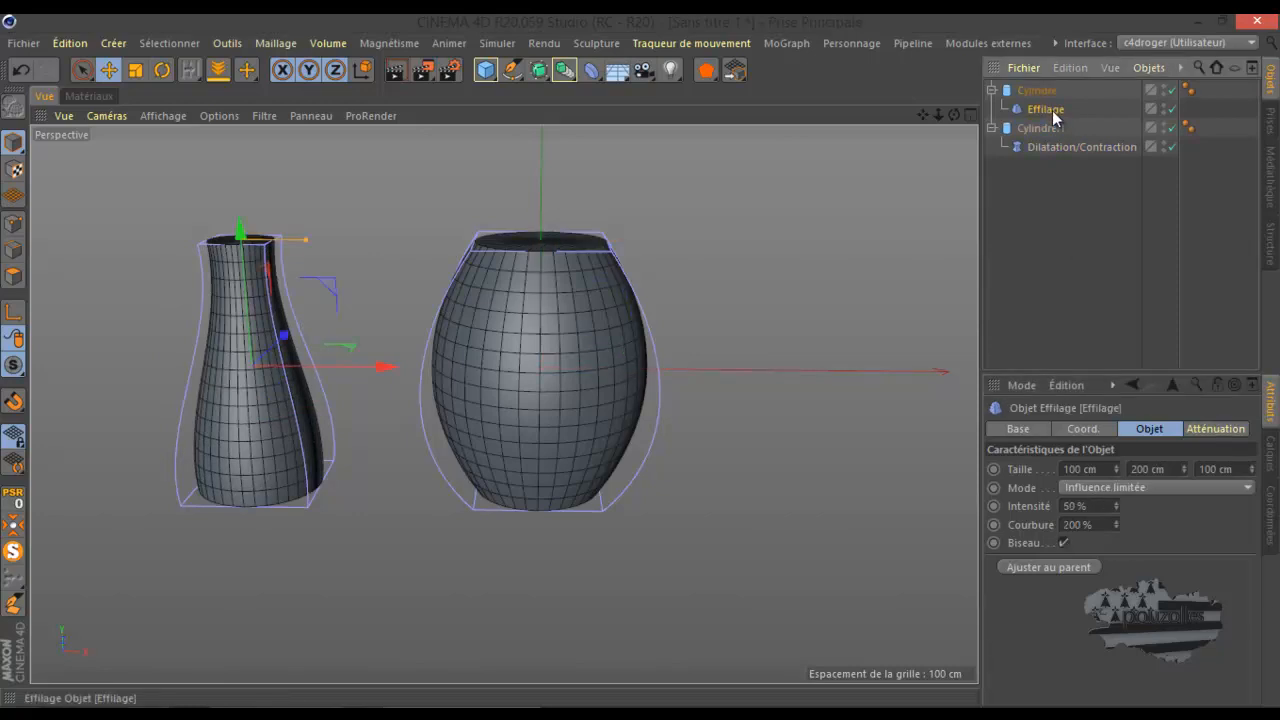
pyautogui.click(1049, 146)
pyautogui.click(1081, 505)
pyautogui.doubleClick(1083, 505)
pyautogui.write('50')
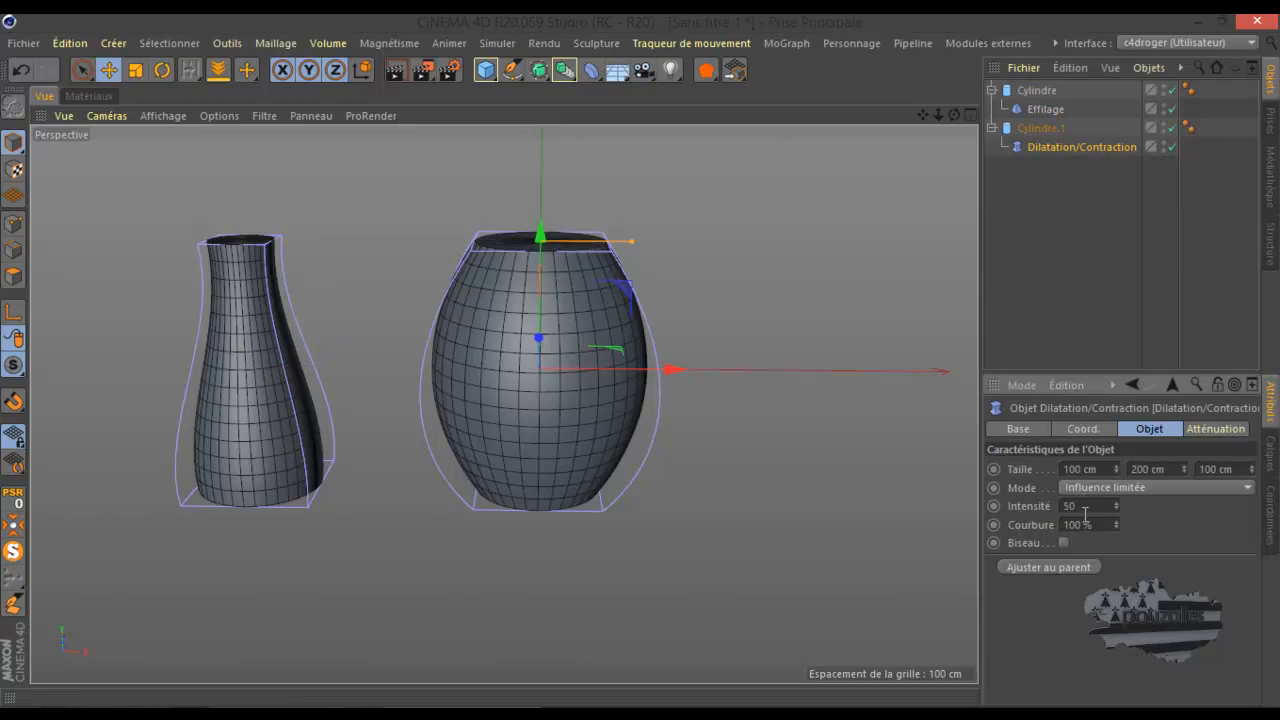
pyautogui.doubleClick(1083, 524)
pyautogui.write('200')
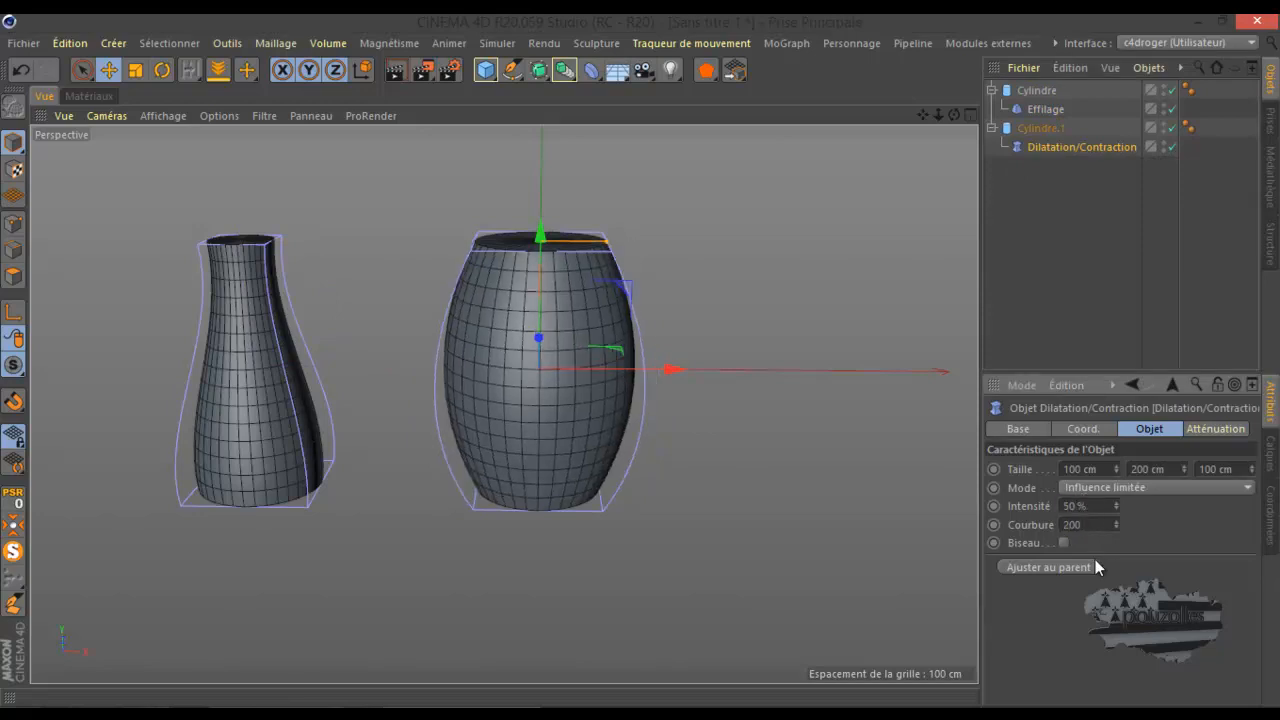
pyautogui.click(1064, 542)
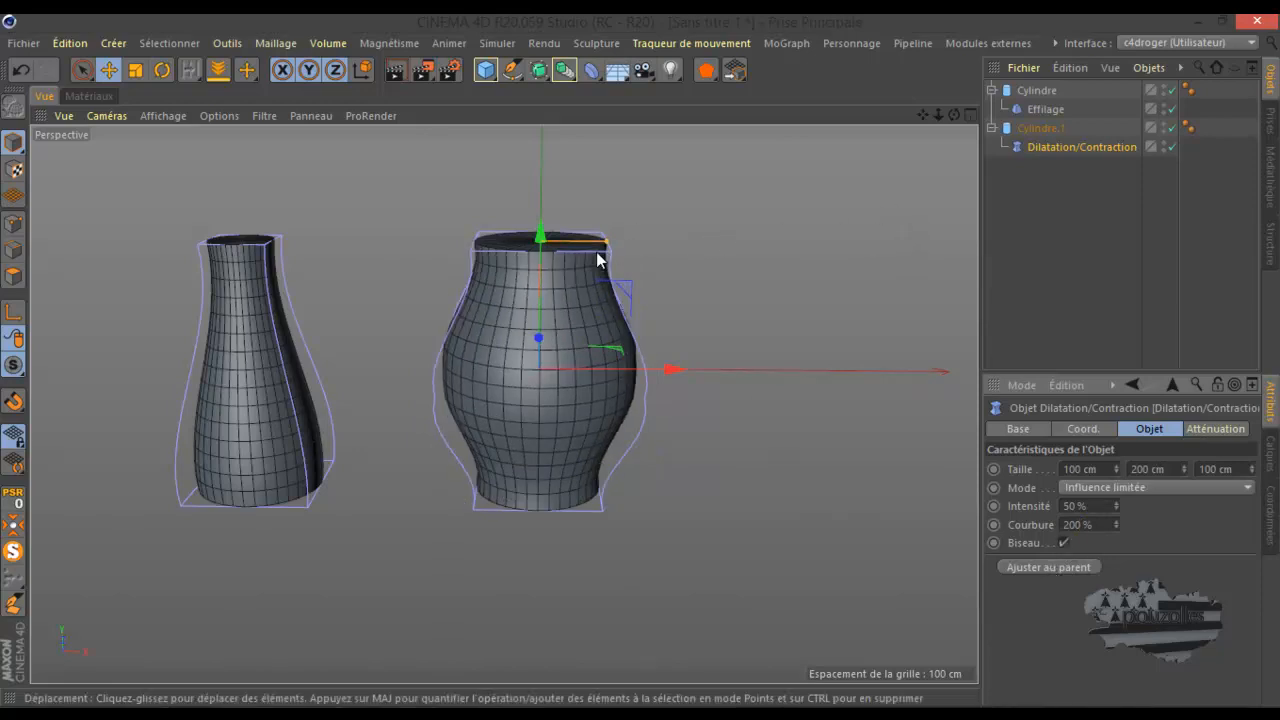
# Step: Adjust the intensity to about 91 % on the Dilatation/Contraction deformer and to 45 % on the Effilage deformer
pyautogui.moveTo(610, 240); pyautogui.dragTo(683, 248)
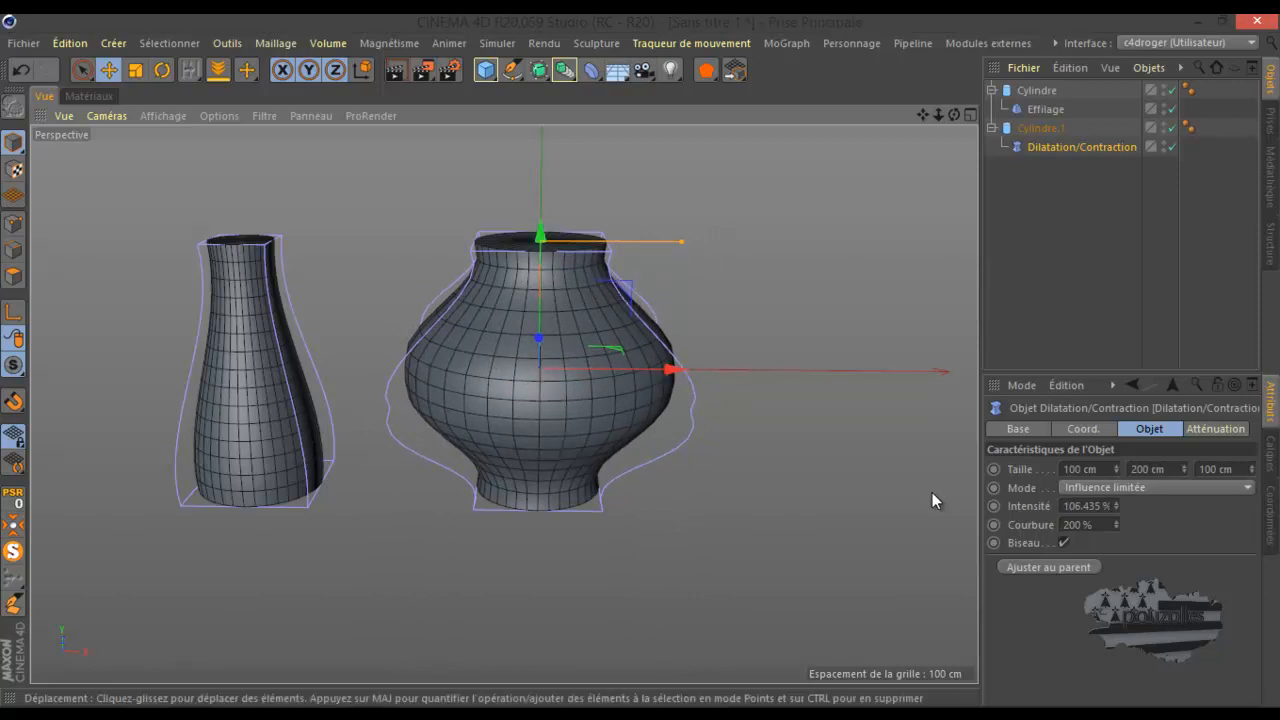
pyautogui.moveTo(1115, 505); pyautogui.dragTo(1115, 508)
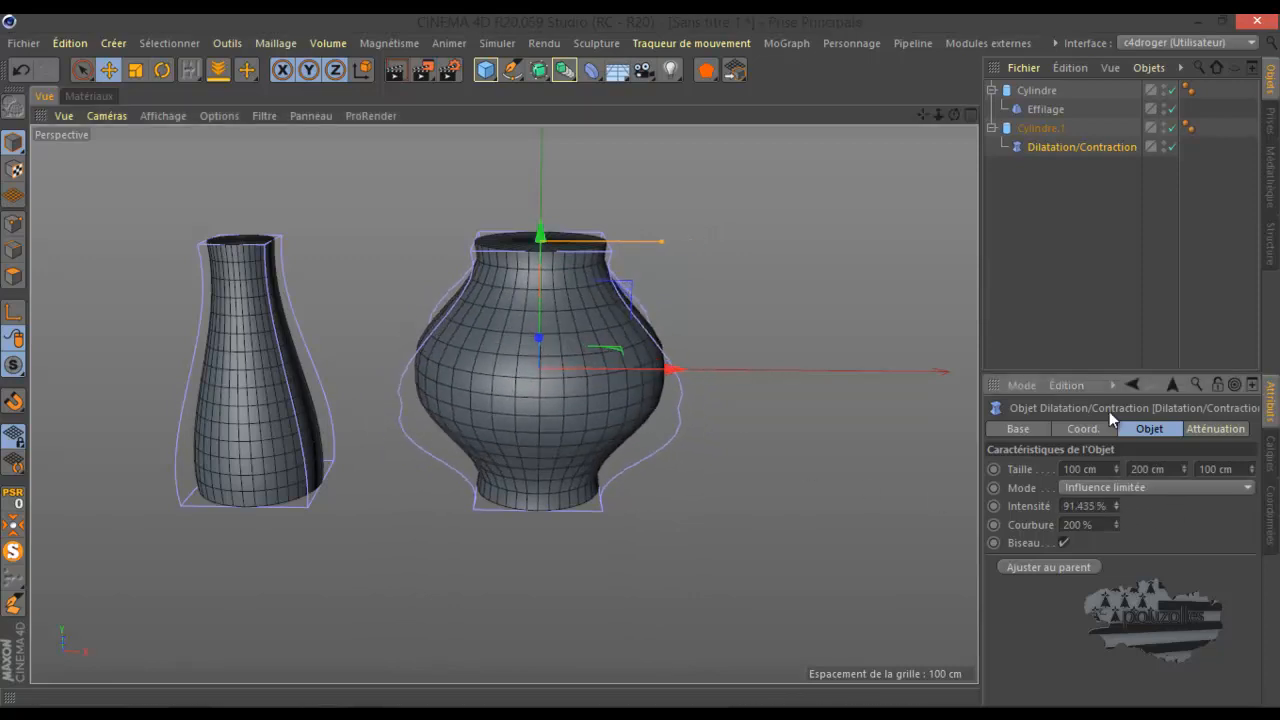
pyautogui.click(1048, 108)
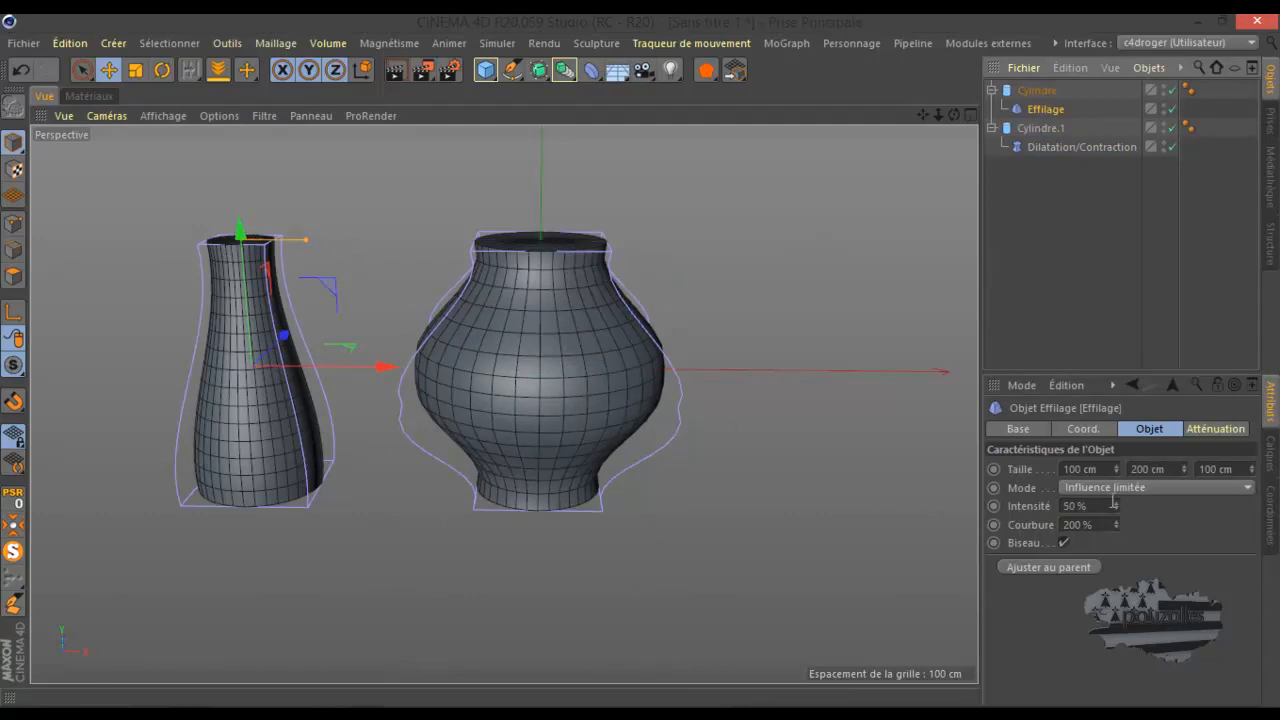
pyautogui.moveTo(1115, 502); pyautogui.dragTo(1115, 504)
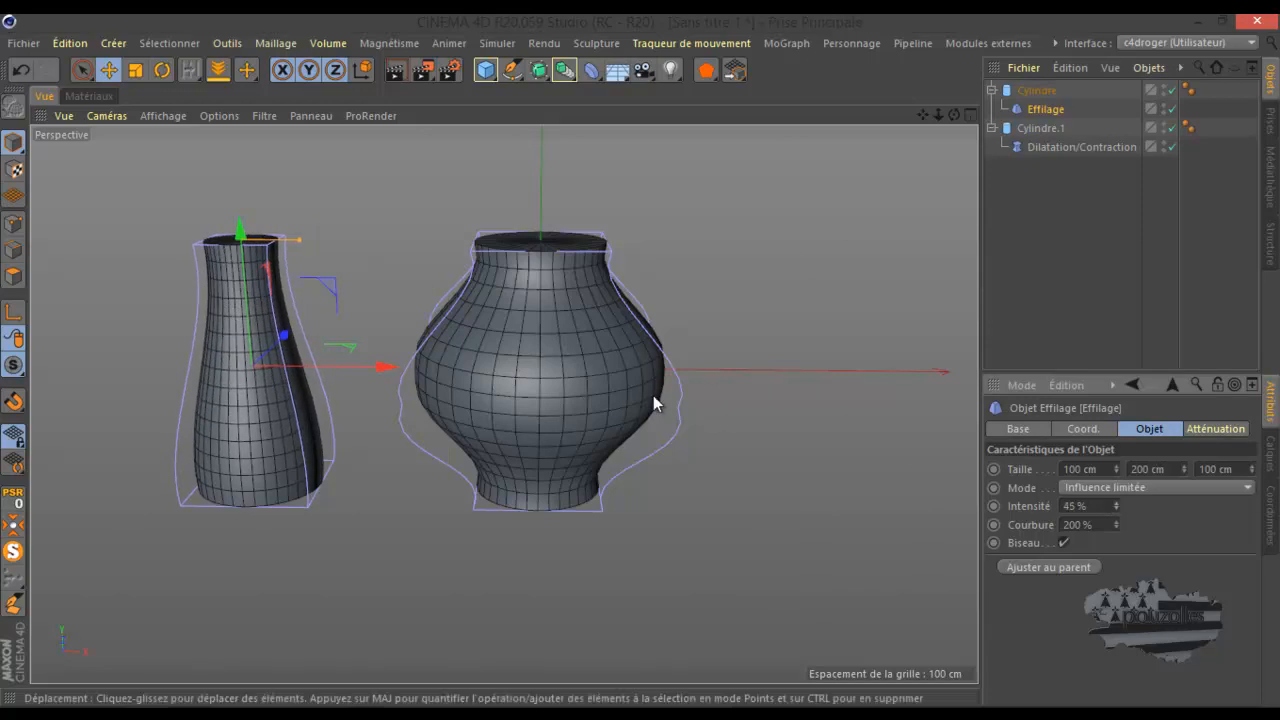
# Step: Raise the curvature to 617 % on the Dilatation/Contraction deformer and to 922 % on the Effilage deformer
pyautogui.click(1048, 147)
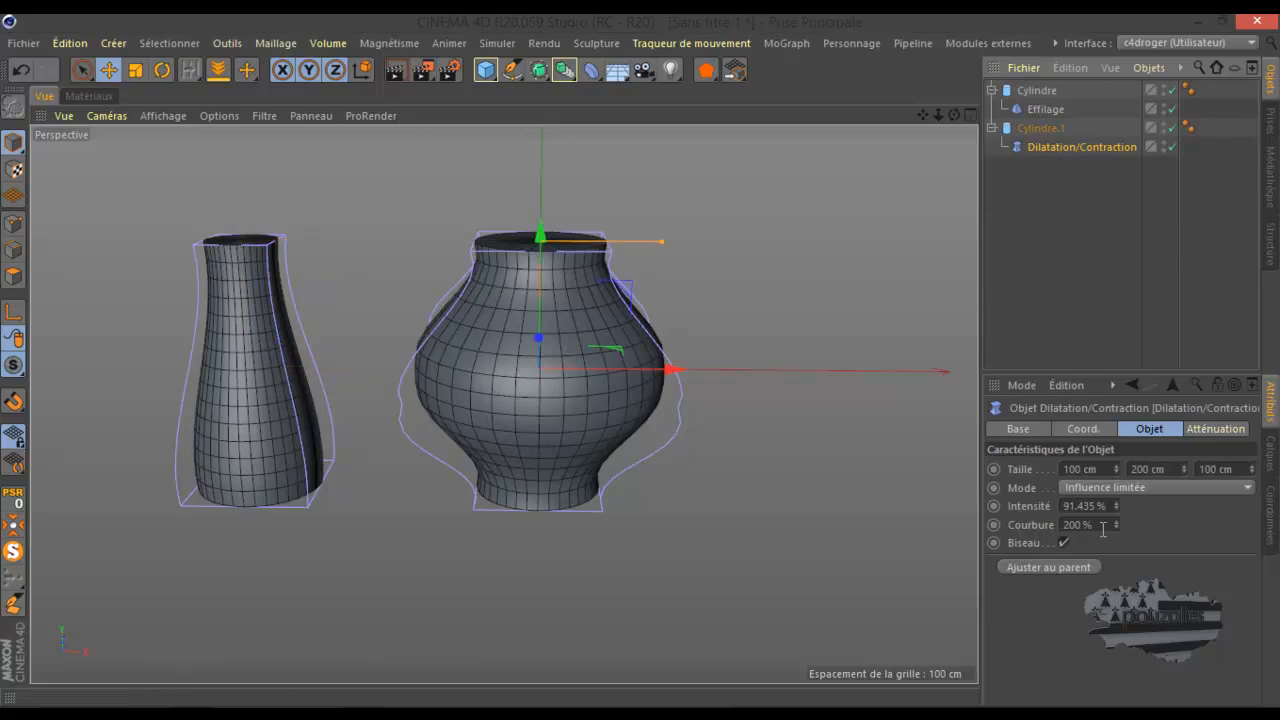
pyautogui.moveTo(1116, 522)
pyautogui.mouseDown()
pyautogui.moveTo(1115, 506)
pyautogui.moveTo(1115, 518)
pyautogui.mouseUp()
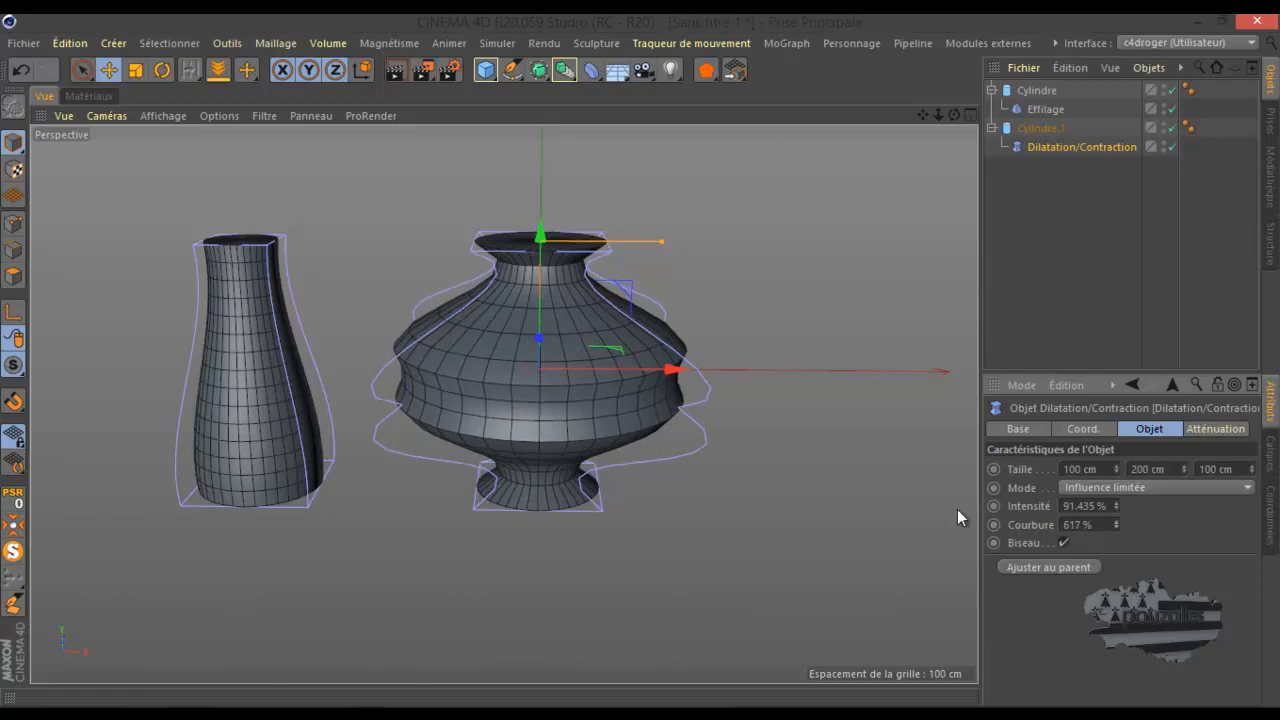
pyautogui.click(1040, 108)
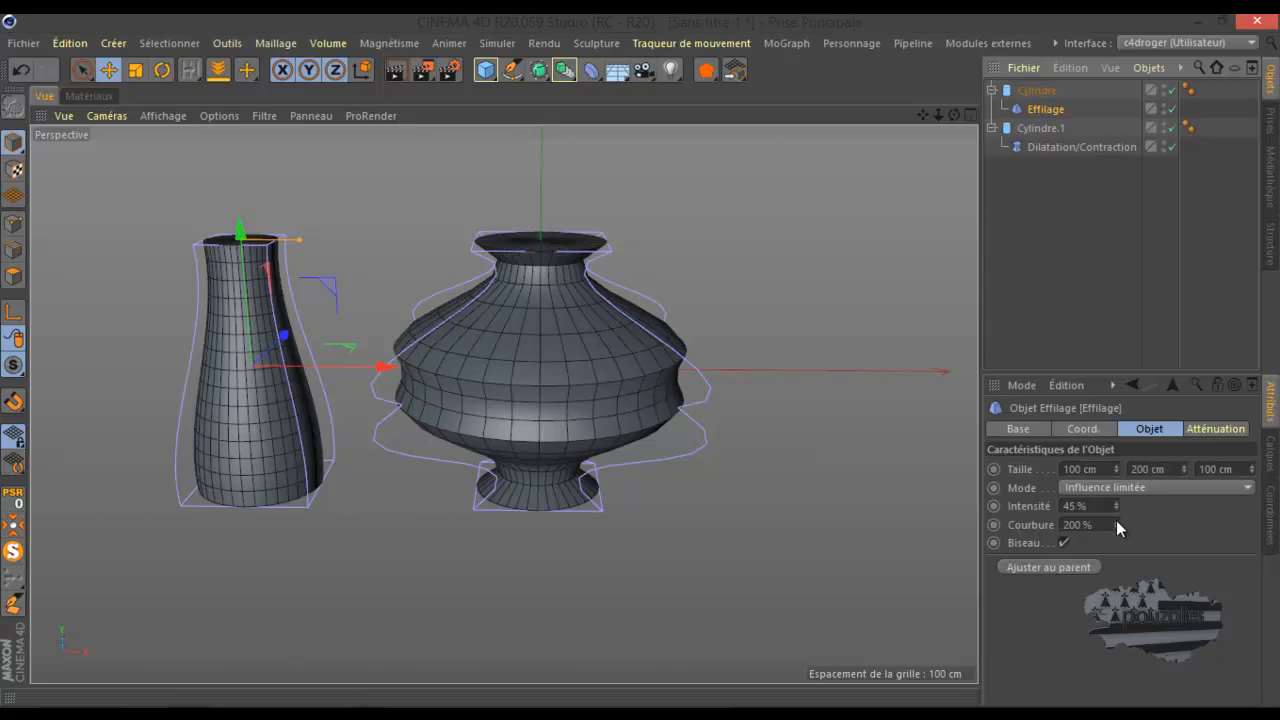
pyautogui.moveTo(1116, 520)
pyautogui.mouseDown()
pyautogui.moveTo(1125, 475)
pyautogui.moveTo(1117, 518)
pyautogui.mouseUp()
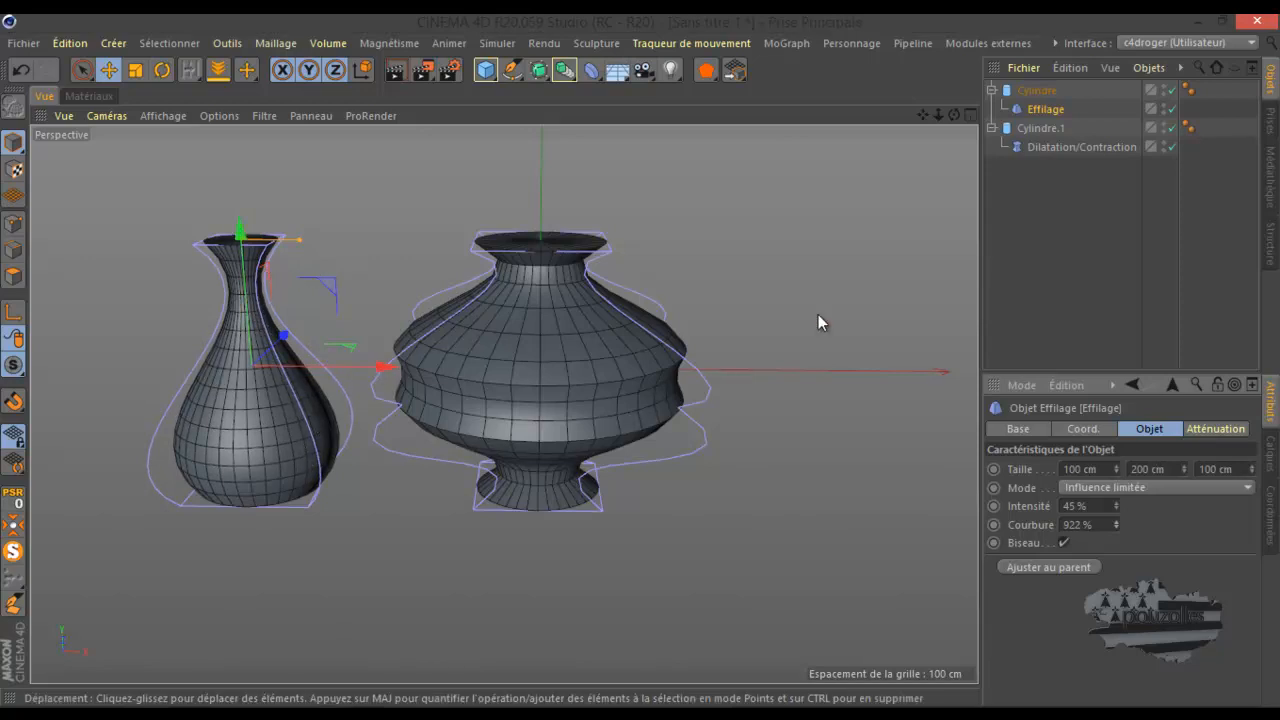
# Step: Delete Cylindre.1 together with its Dilatation/Contraction deformer
pyautogui.click(1040, 128)
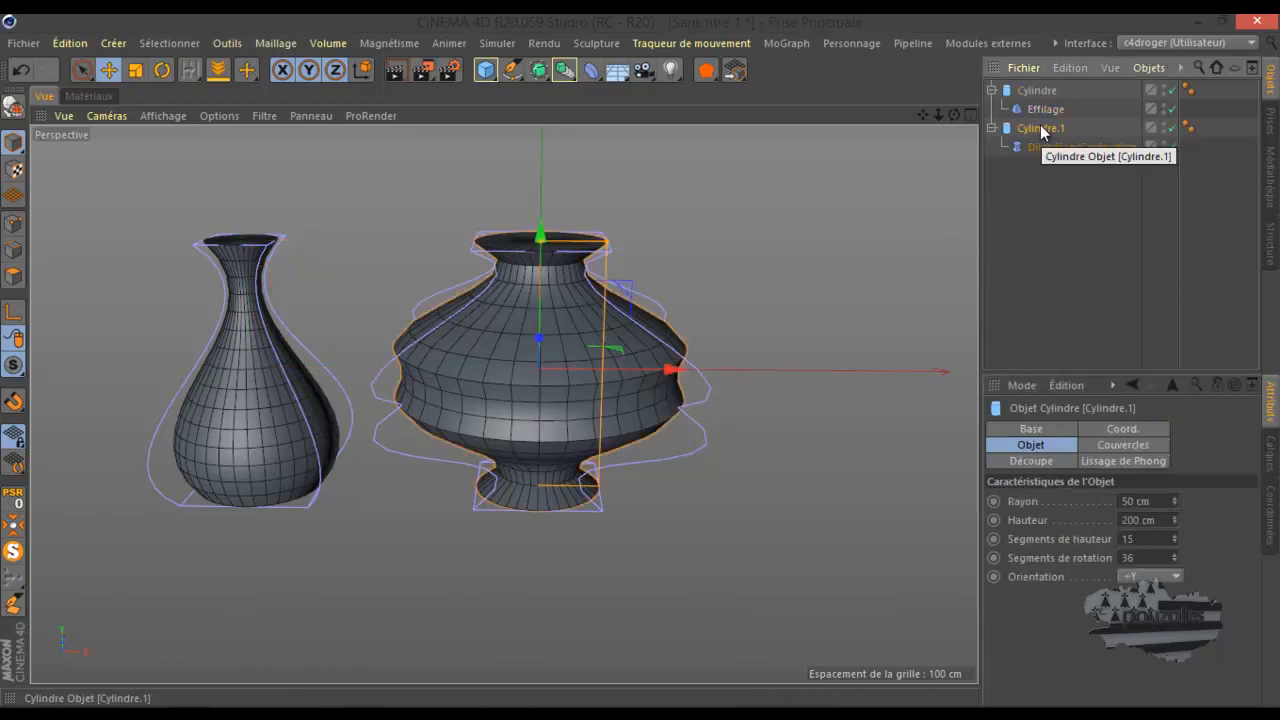
pyautogui.press('Delete')
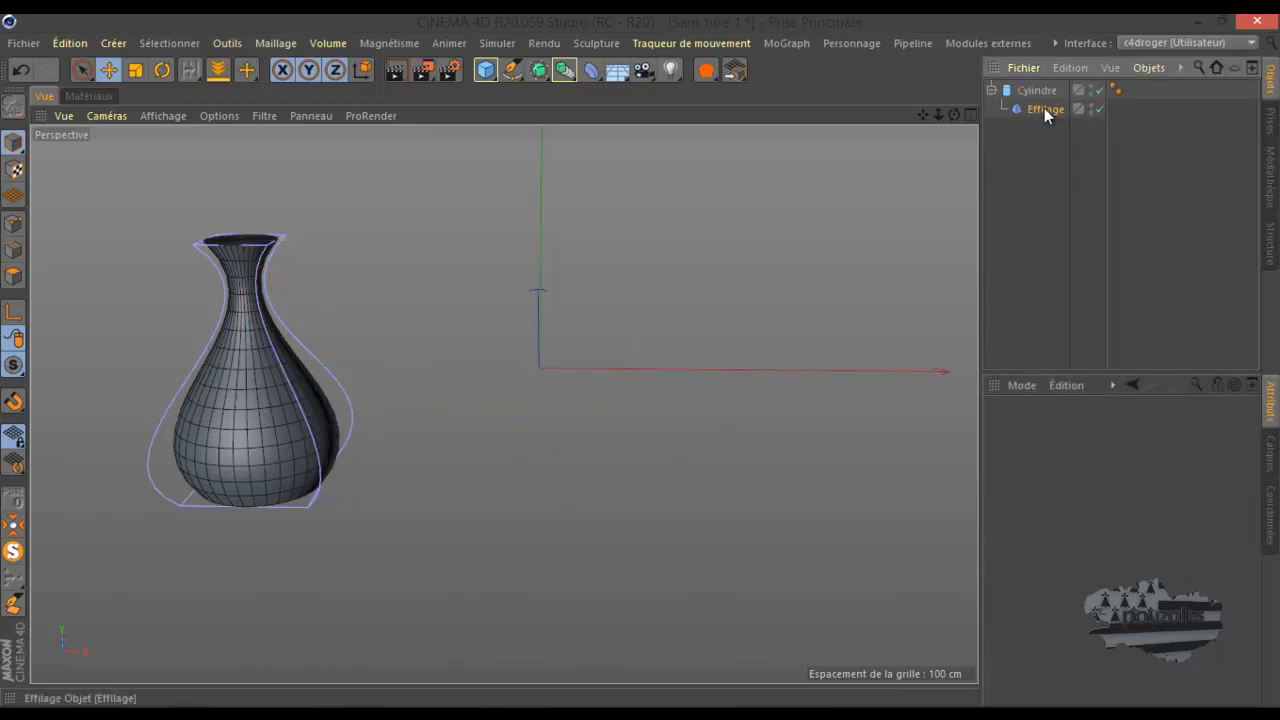
# Step: Switch the Effilage deformer to Influence interne mode and lower its intensity to about 41 %
pyautogui.click(1036, 109)
pyautogui.moveTo(921, 113); pyautogui.dragTo(641, 359)
pyautogui.moveTo(952, 115); pyautogui.dragTo(640, 360)
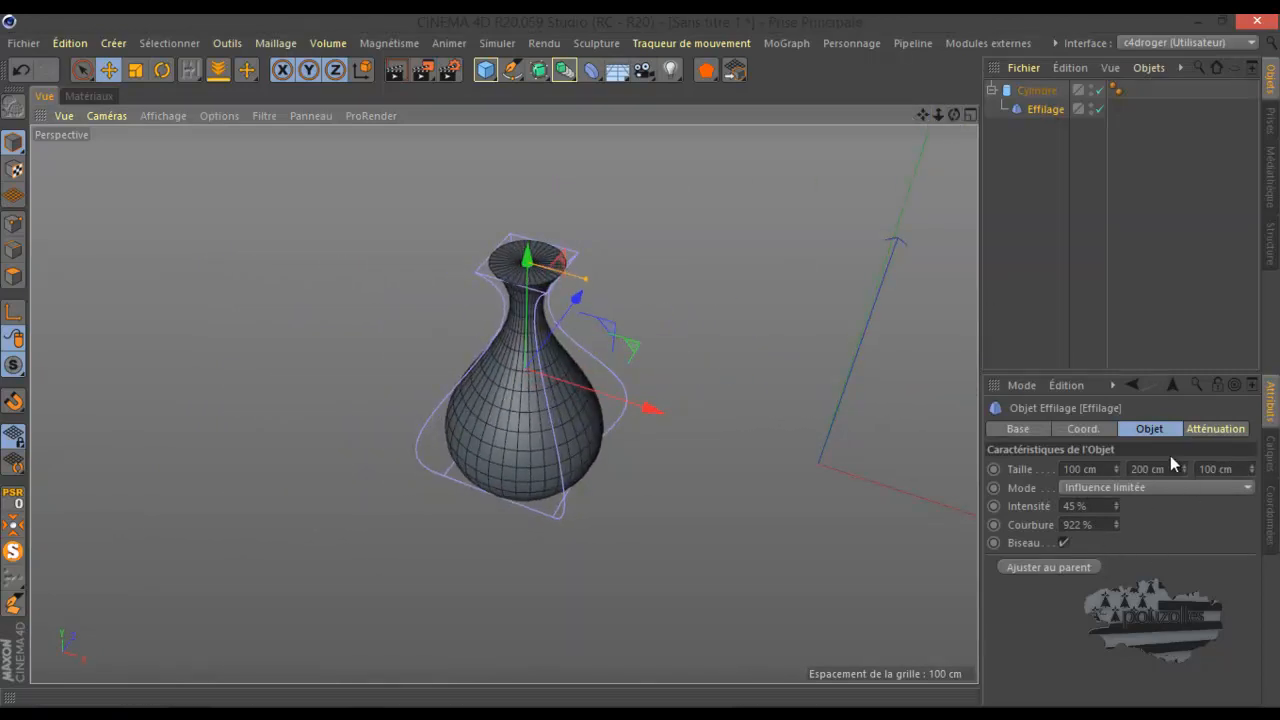
pyautogui.click(1135, 488)
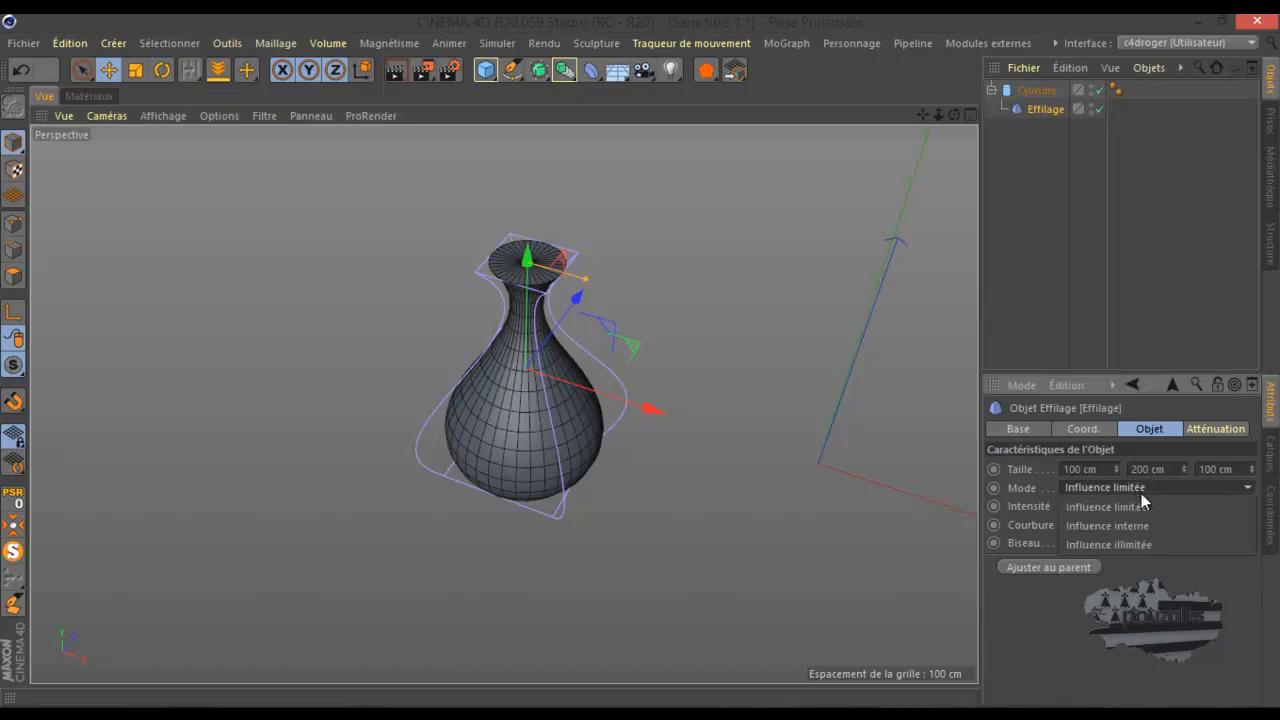
pyautogui.click(1146, 526)
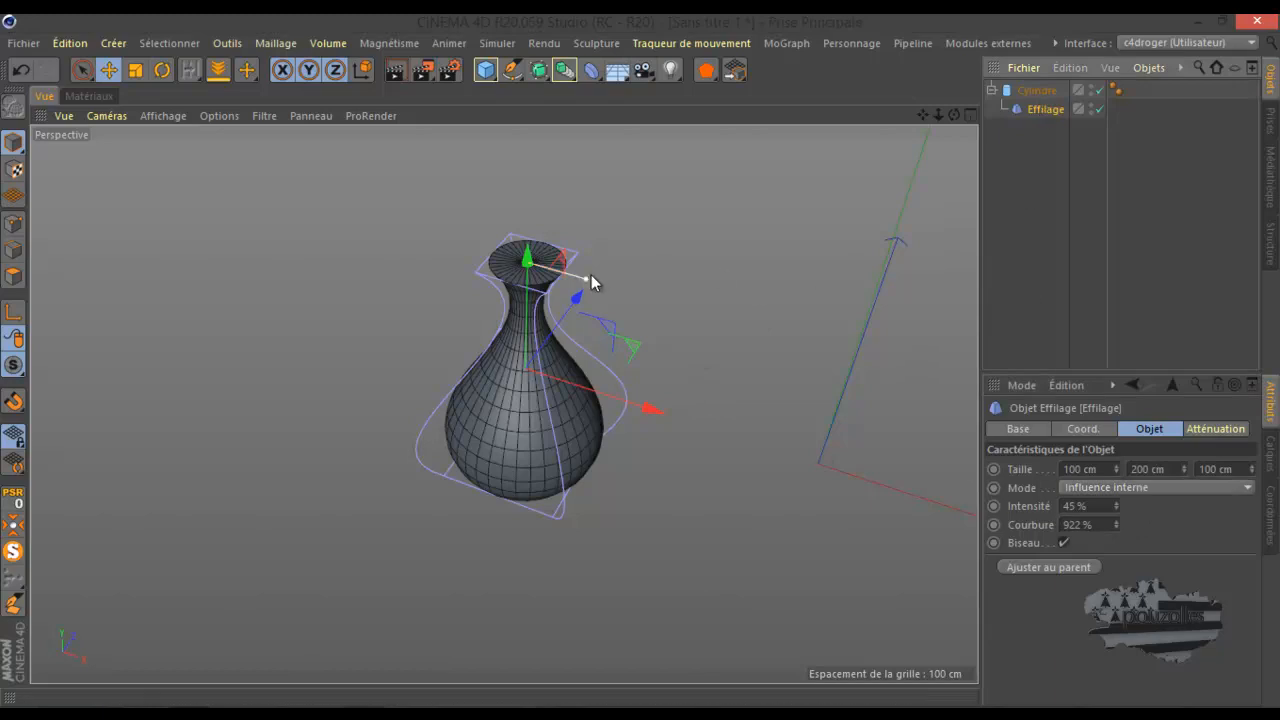
pyautogui.moveTo(590, 280); pyautogui.dragTo(581, 277)
# Step: Switch the Effilage deformer to Influence illimitée and move it along negative X until its cage stands beside the cylinder
pyautogui.click(1121, 491)
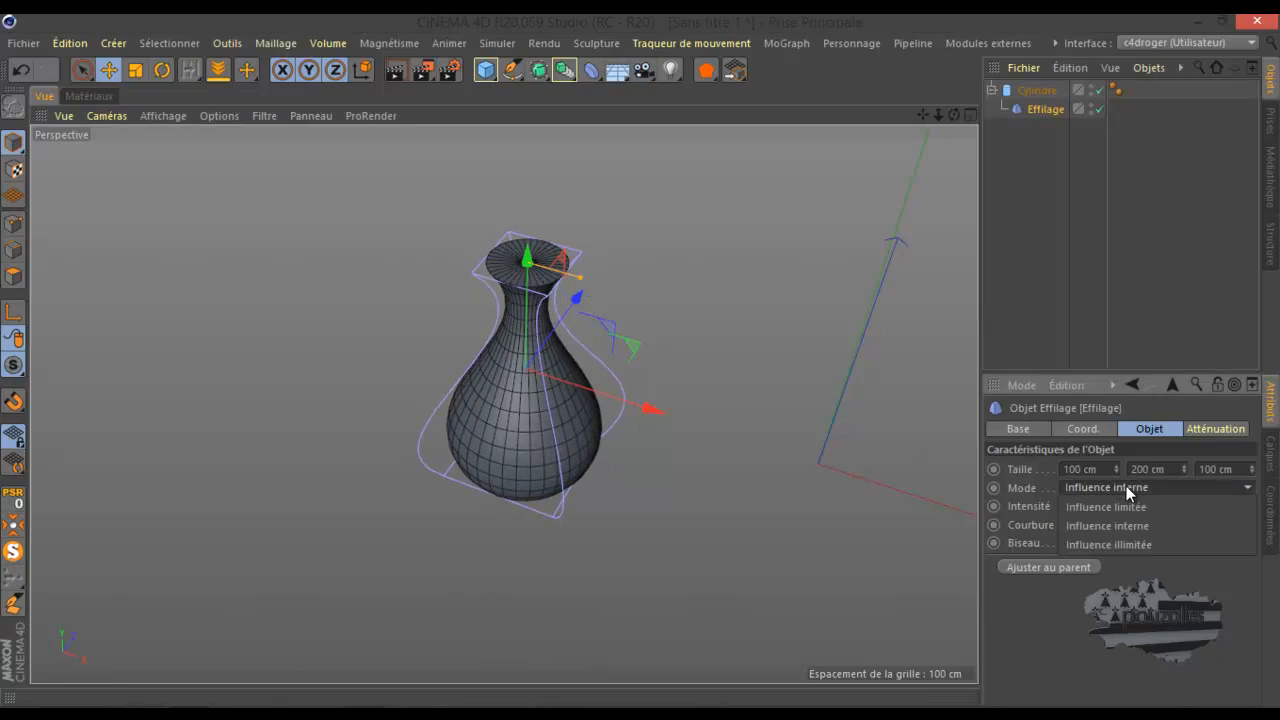
pyautogui.click(1147, 545)
pyautogui.moveTo(651, 417); pyautogui.dragTo(515, 446)
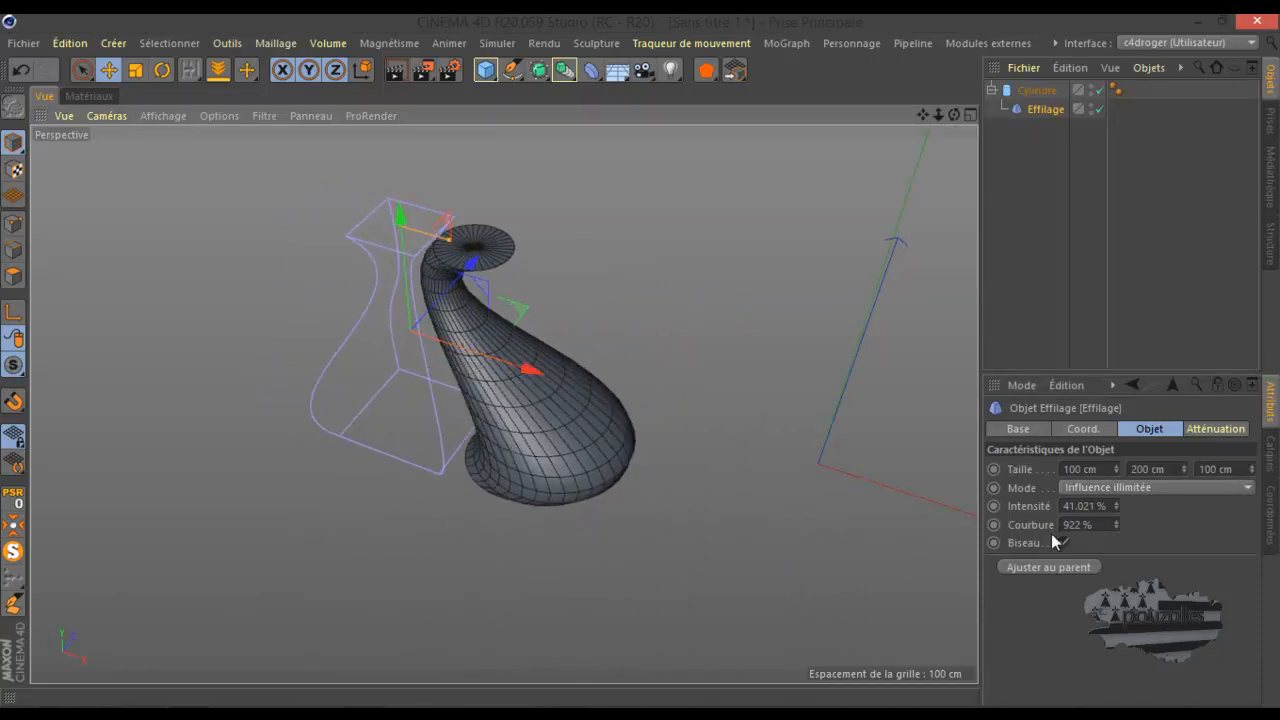
# Step: Move the Effilage cage partly back over the cylinder in Influence interne mode, and switch to Influence limitée to compare
pyautogui.click(1127, 490)
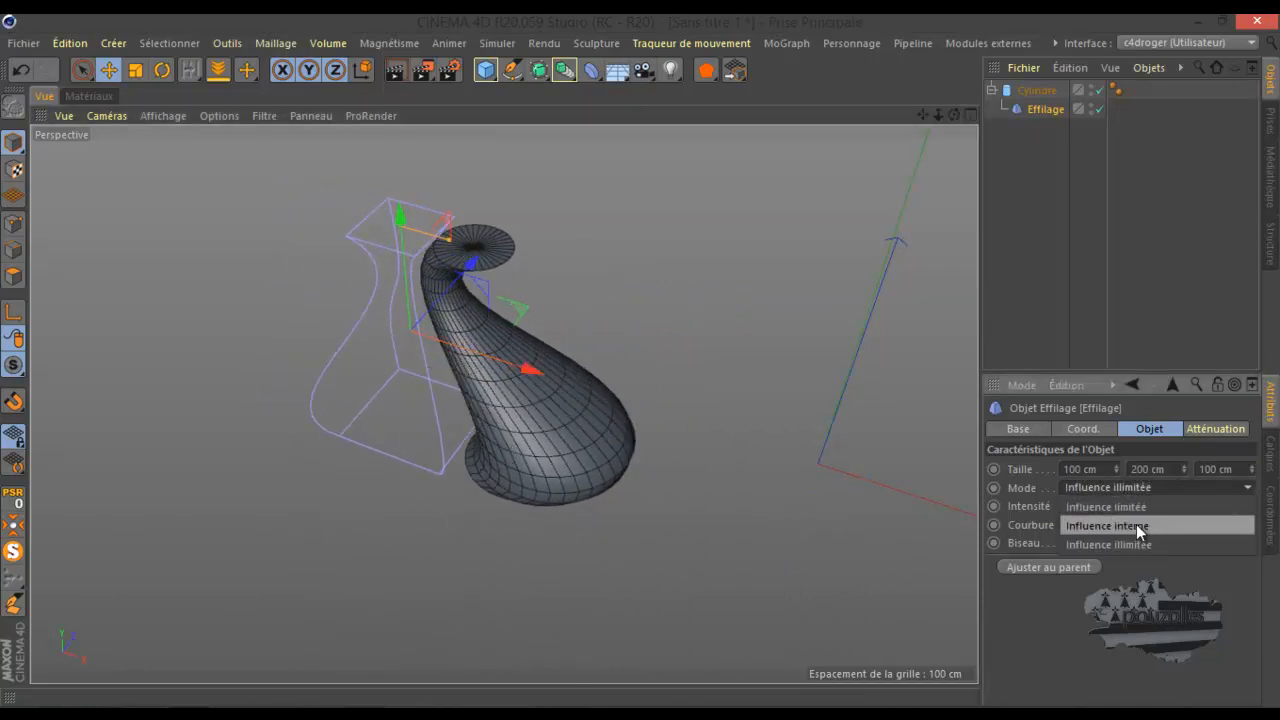
pyautogui.click(1136, 524)
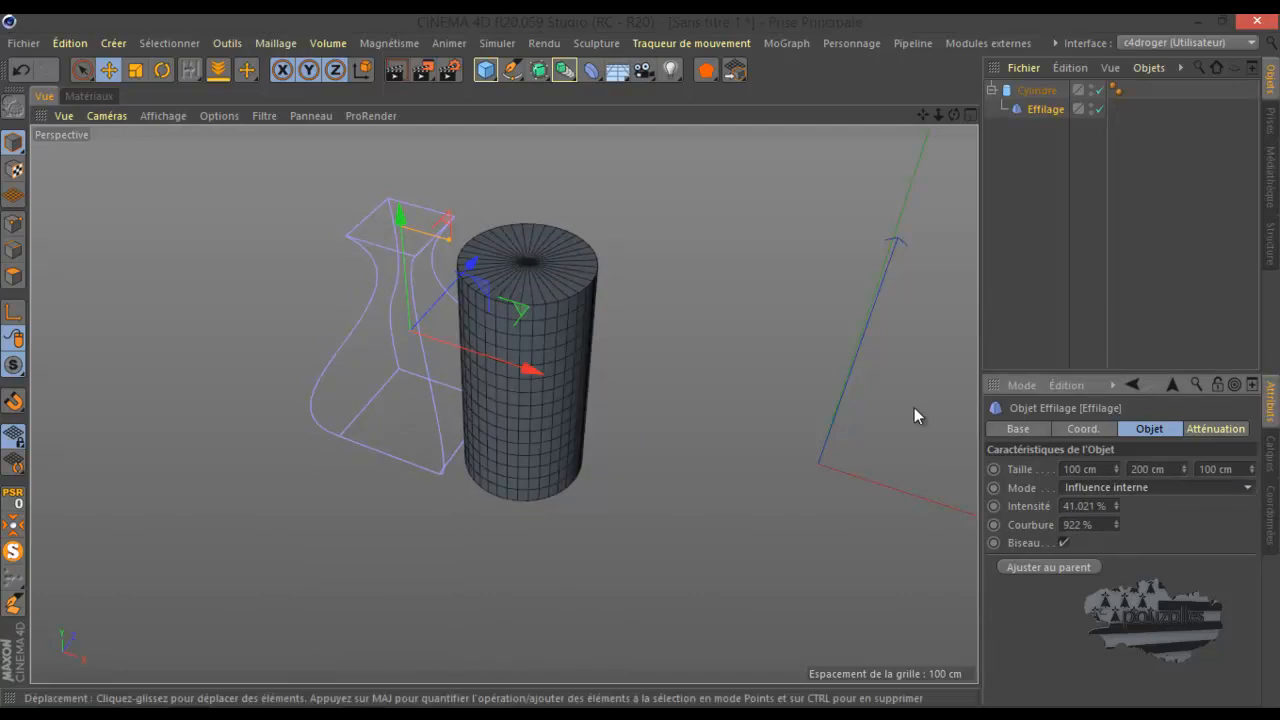
pyautogui.moveTo(521, 366); pyautogui.dragTo(610, 403)
pyautogui.click(1142, 487)
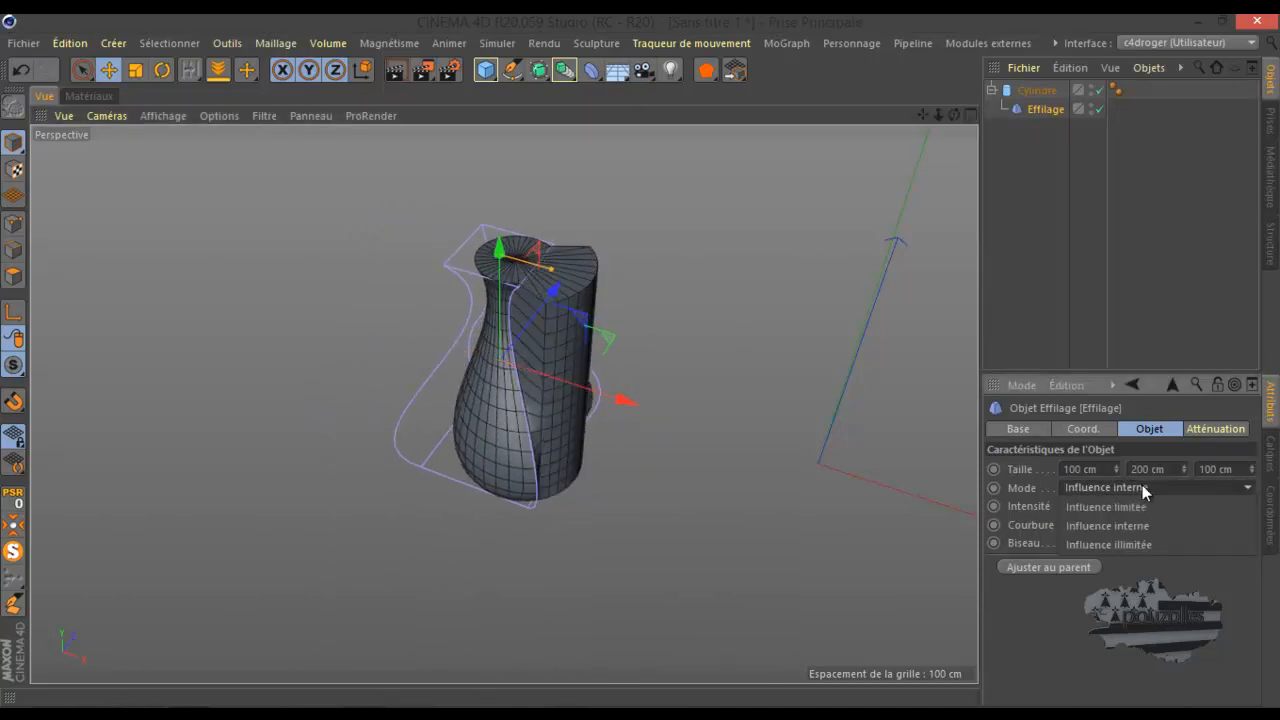
pyautogui.click(1136, 506)
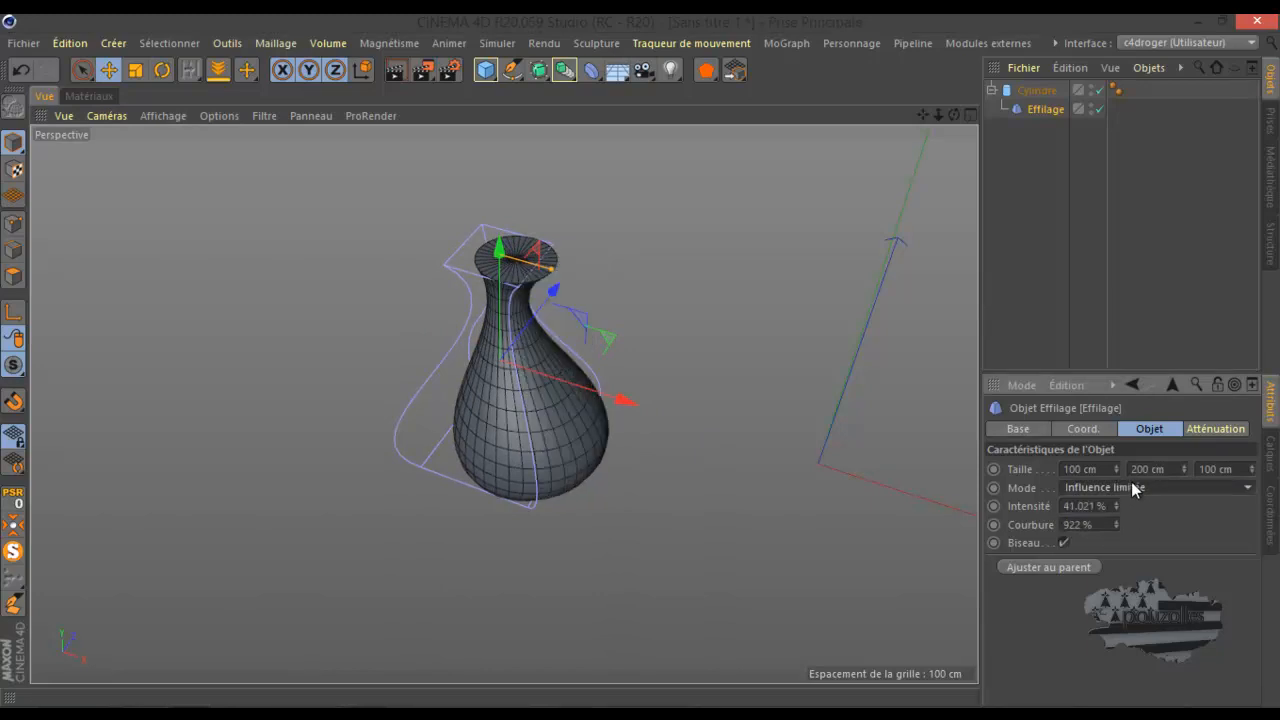
# Step: Set the Effilage mode back to Influence illimitée and move the cage well clear of the cylinder in negative X
pyautogui.click(1129, 487)
pyautogui.click(1138, 539)
pyautogui.moveTo(635, 399); pyautogui.dragTo(430, 338)
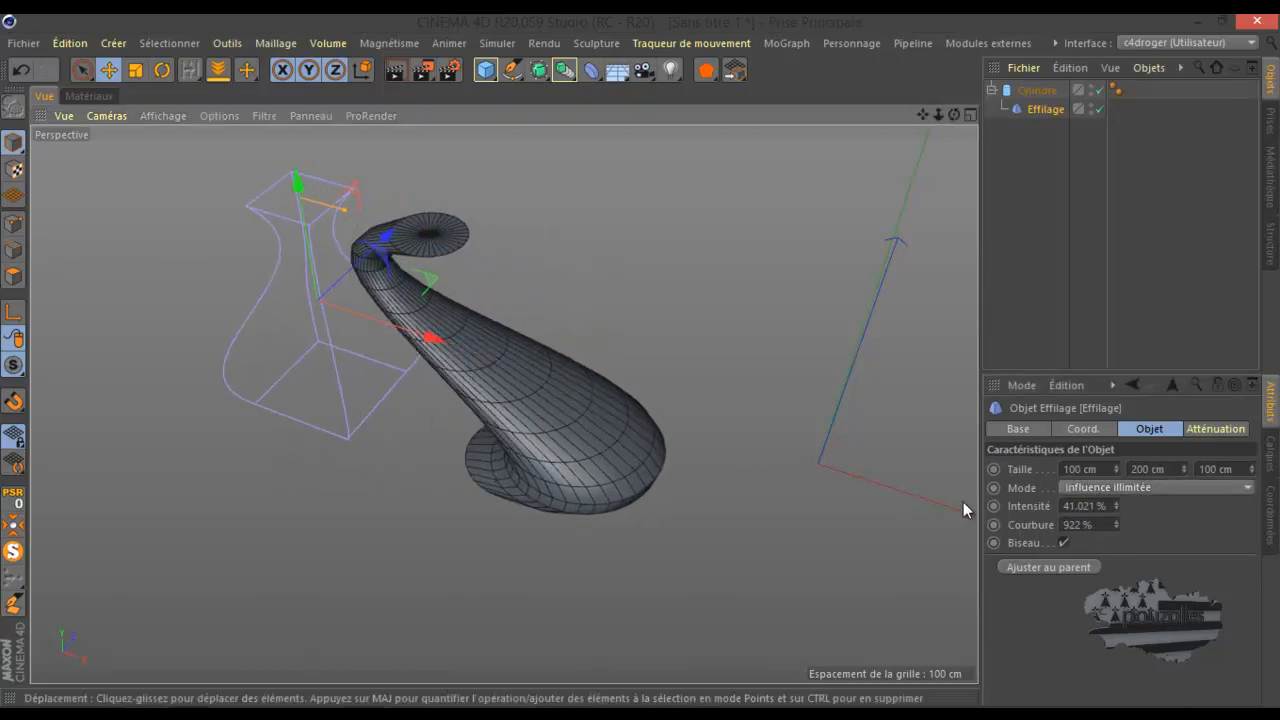
# Step: Switch the Effilage deformer to Influence limitée and move its cage back along X onto the cylinder
pyautogui.click(1147, 489)
pyautogui.click(1142, 505)
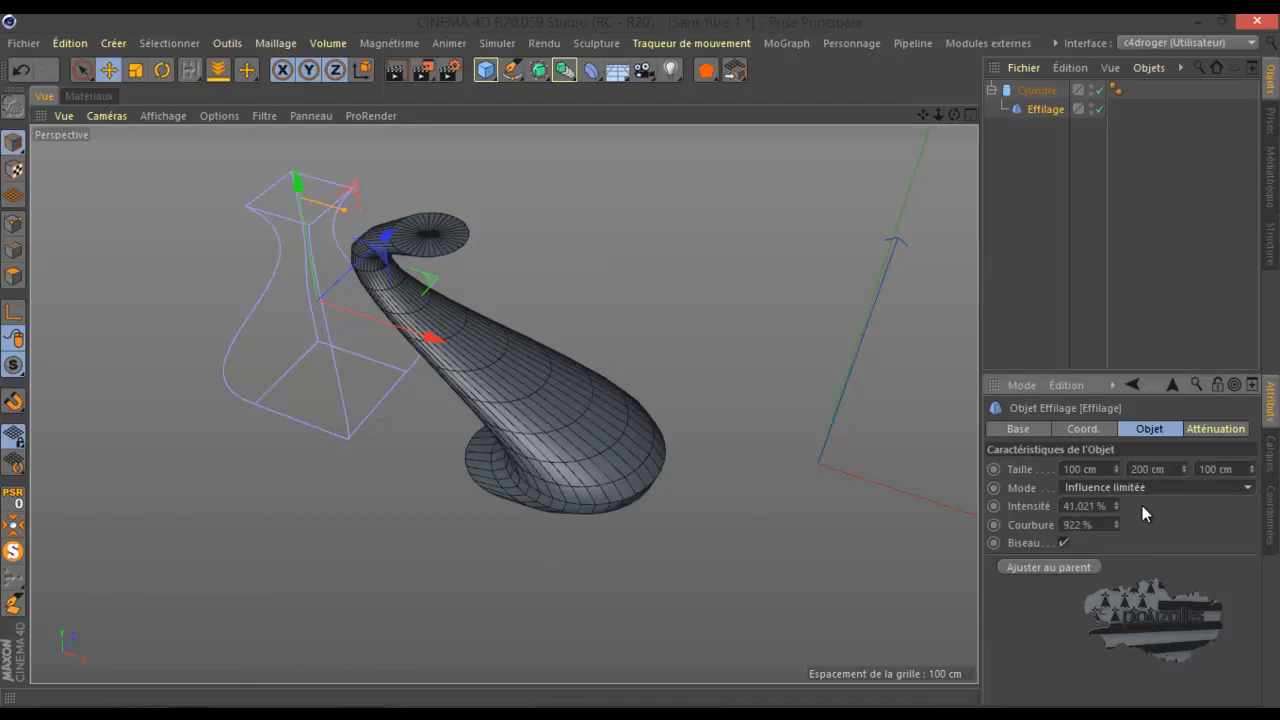
pyautogui.click(1141, 487)
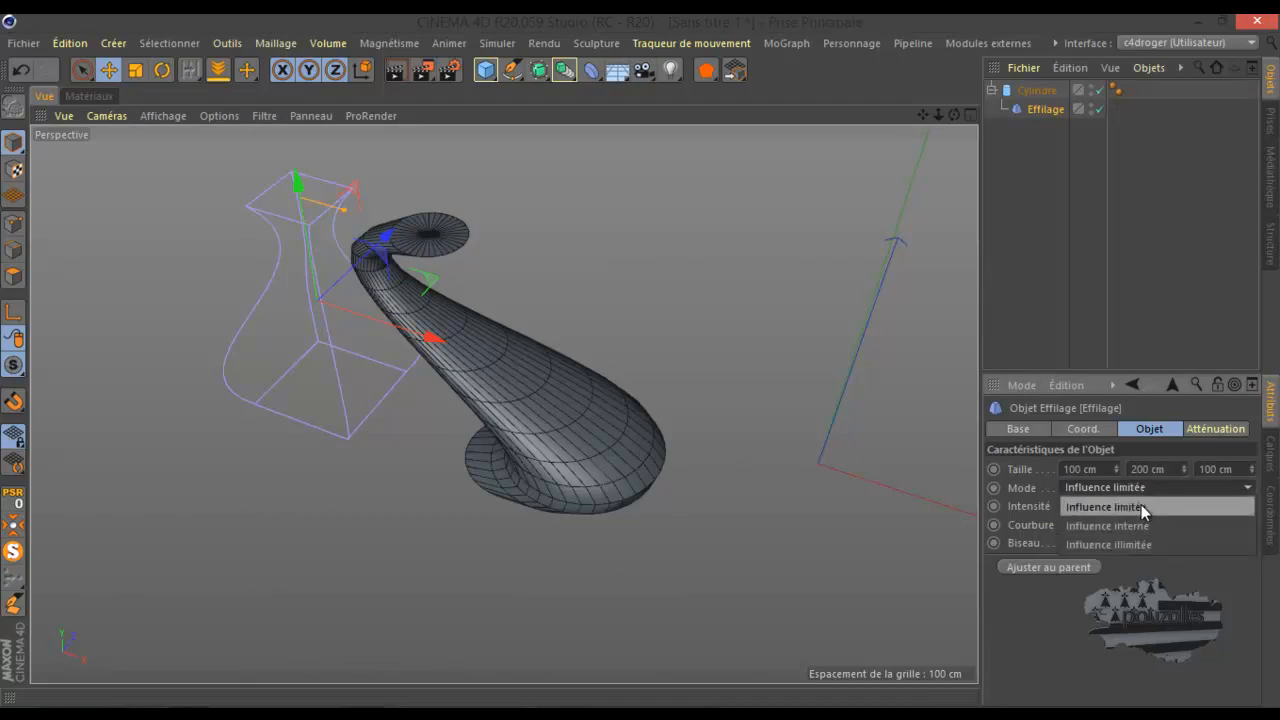
pyautogui.click(1141, 504)
pyautogui.moveTo(440, 344); pyautogui.dragTo(636, 451)
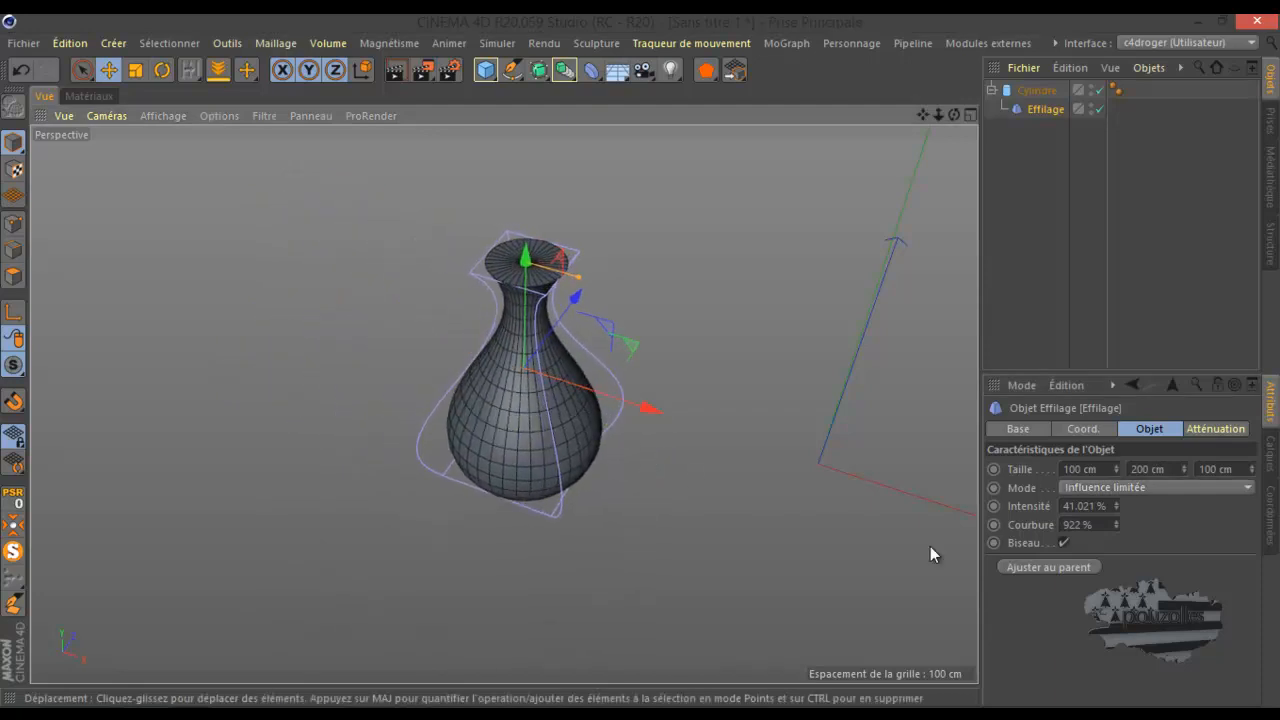
# Step: Set the Effilage deformer's mode to Influence interne and fit it to its parent cylinder
pyautogui.click(1140, 488)
pyautogui.click(1145, 526)
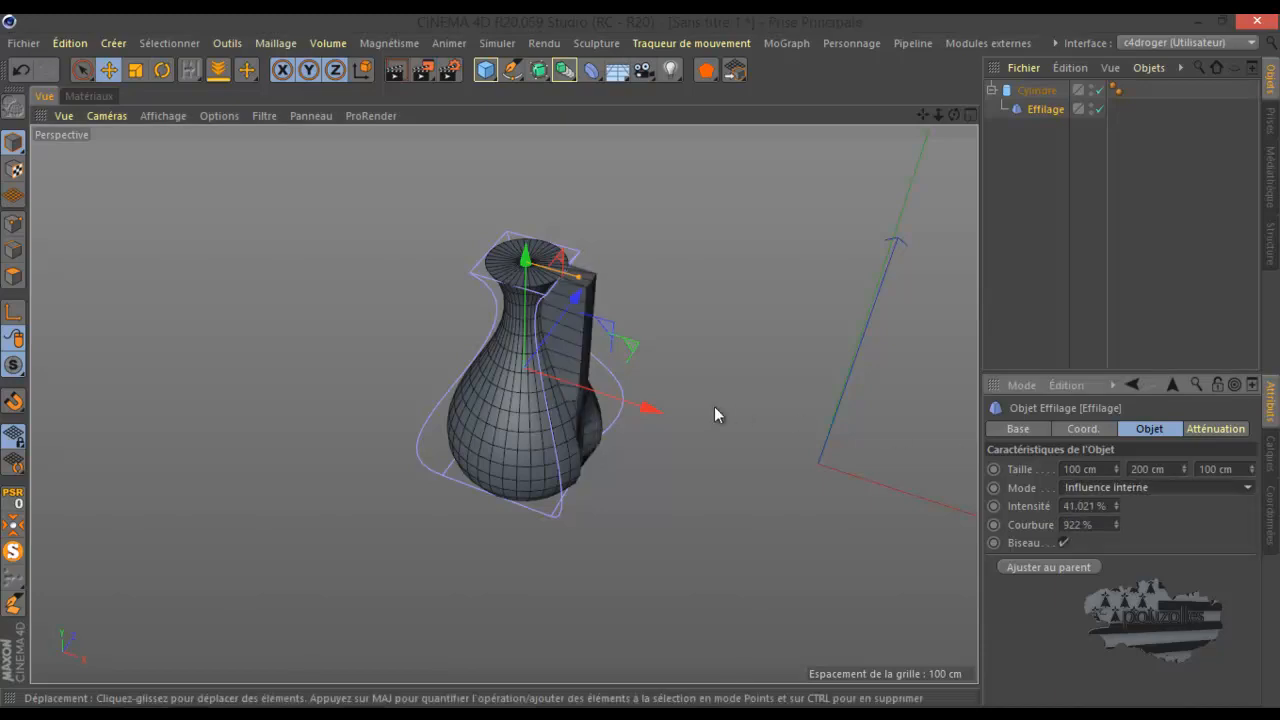
pyautogui.moveTo(645, 409); pyautogui.dragTo(652, 418)
pyautogui.click(1045, 567)
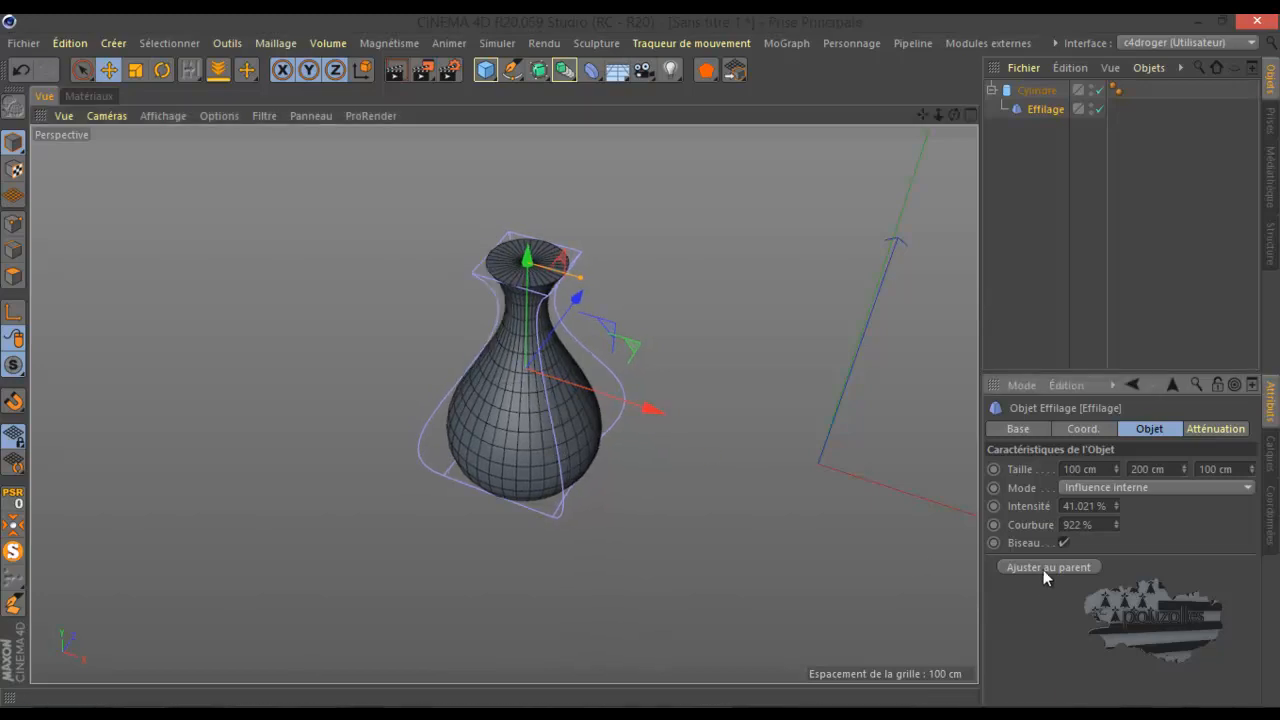
# Step: Shift the Effilage cage partly off the cylinder along X in Influence interne mode, and refit it to its parent
pyautogui.moveTo(651, 408); pyautogui.dragTo(704, 445)
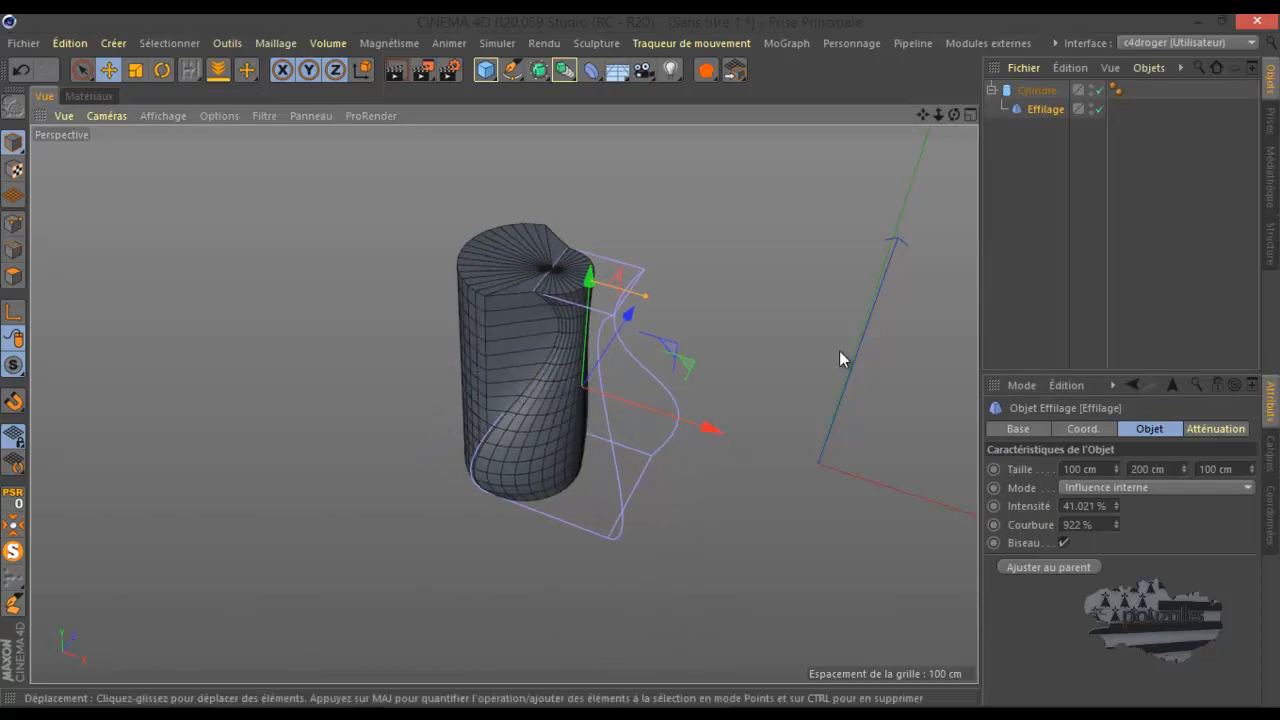
pyautogui.moveTo(641, 360)
pyautogui.mouseDown()
pyautogui.moveTo(656, 356)
pyautogui.moveTo(641, 357)
pyautogui.mouseUp()
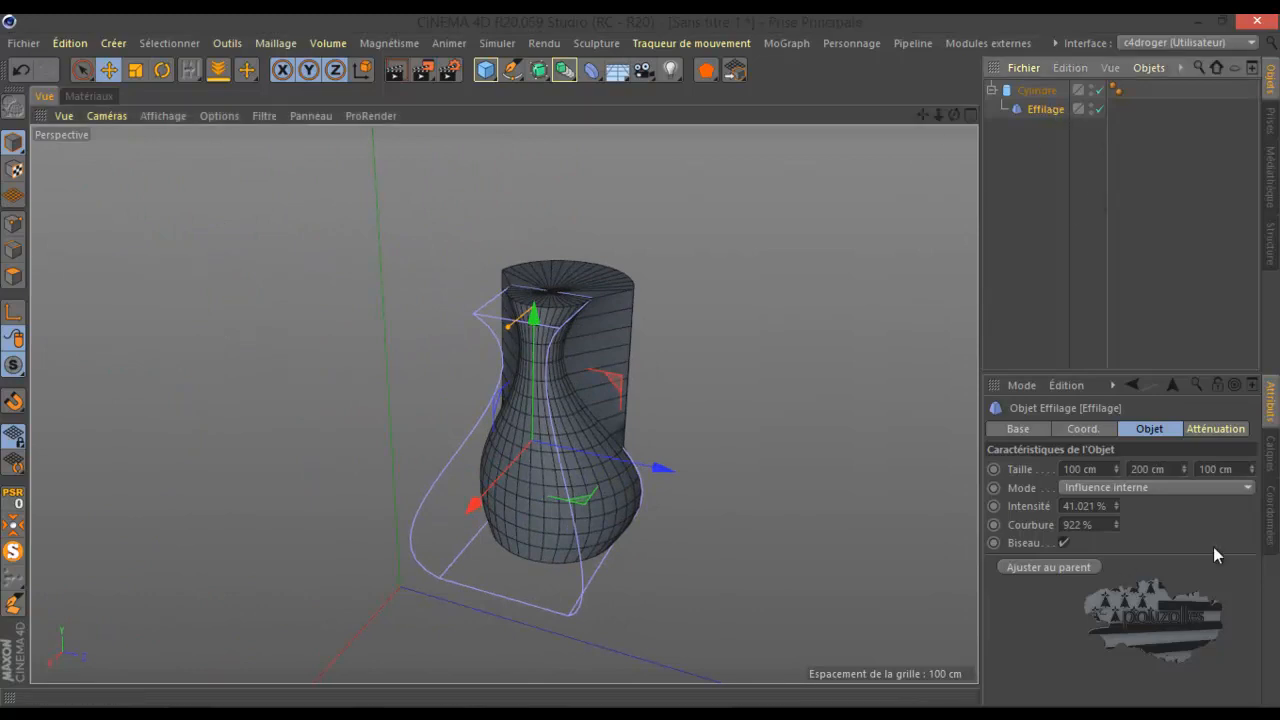
pyautogui.click(1218, 429)
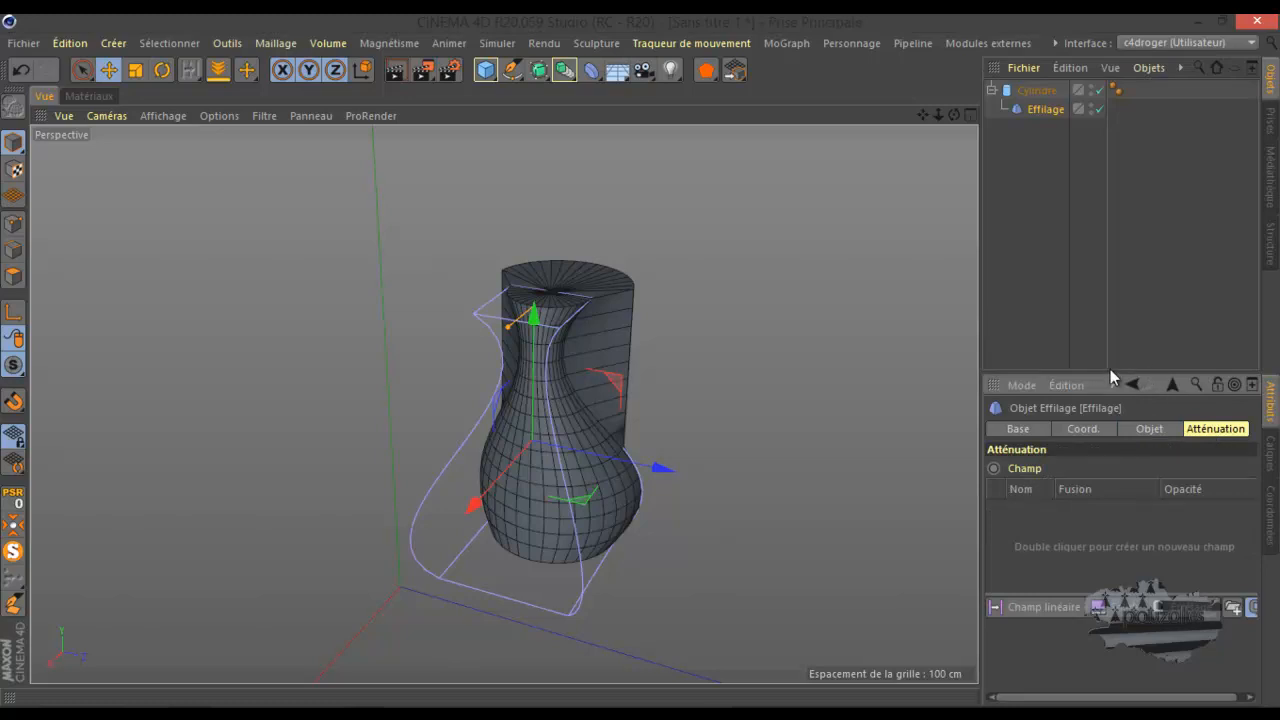
pyautogui.click(1148, 429)
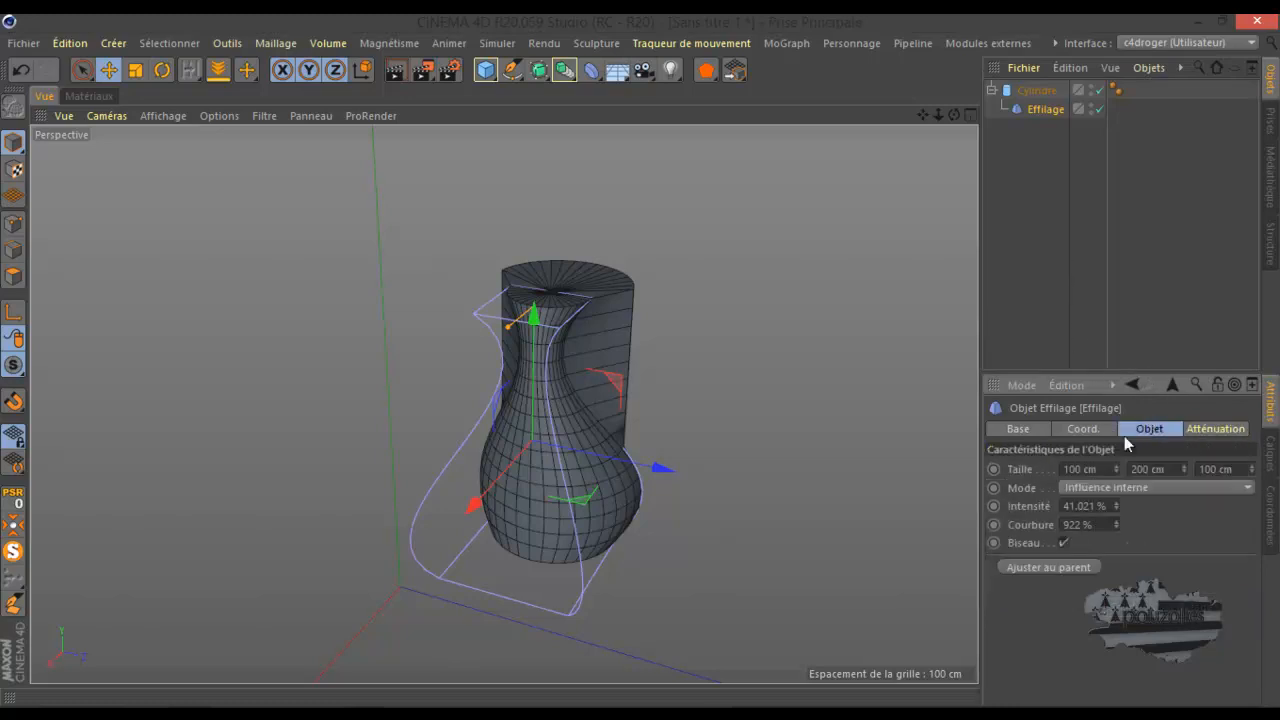
pyautogui.click(1050, 567)
# Step: Add a Champ cubique to the Effilage deformer's Atténuation, and shift it along Z partly off the vase and back
pyautogui.click(1209, 426)
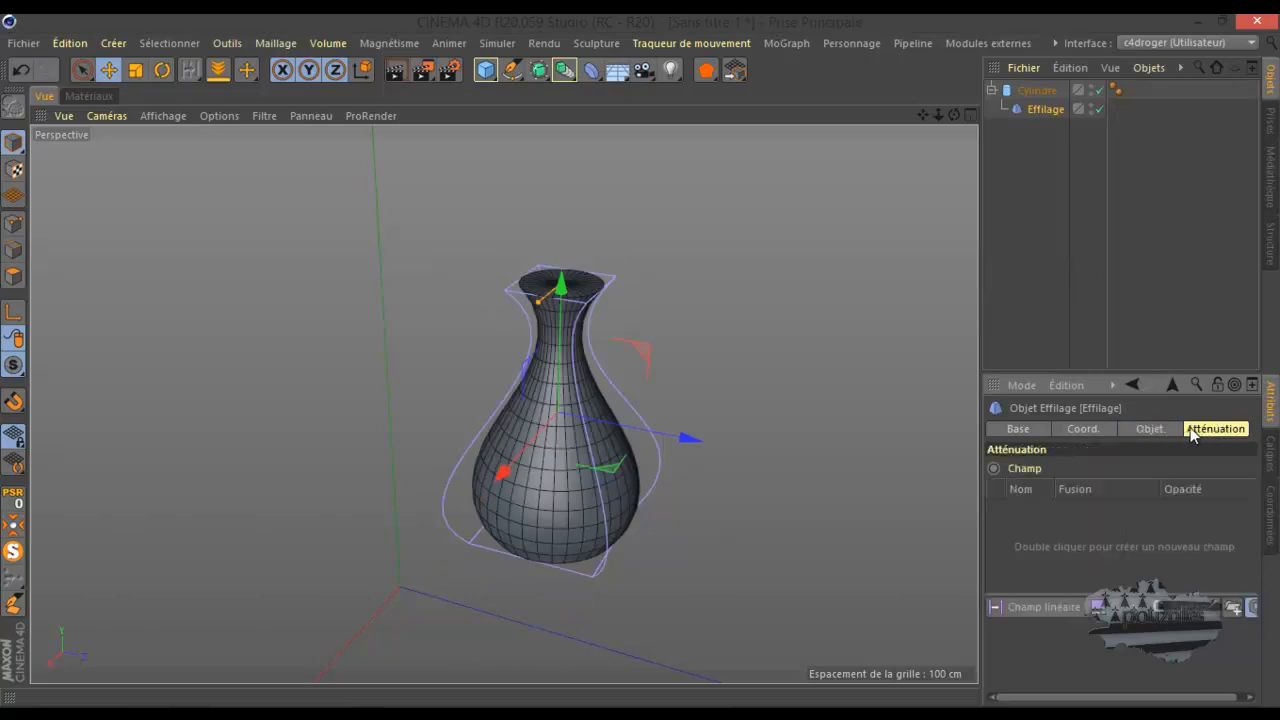
pyautogui.moveTo(1027, 607); pyautogui.dragTo(1050, 452)
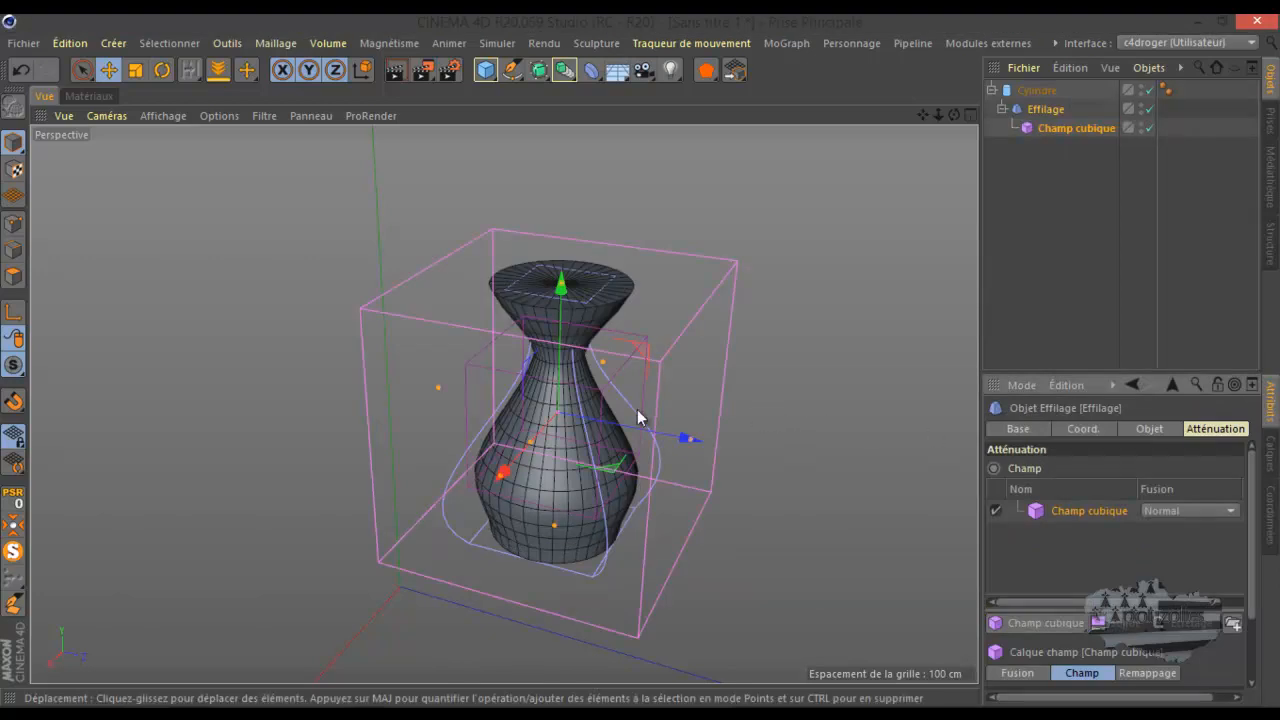
pyautogui.moveTo(682, 436); pyautogui.dragTo(572, 424)
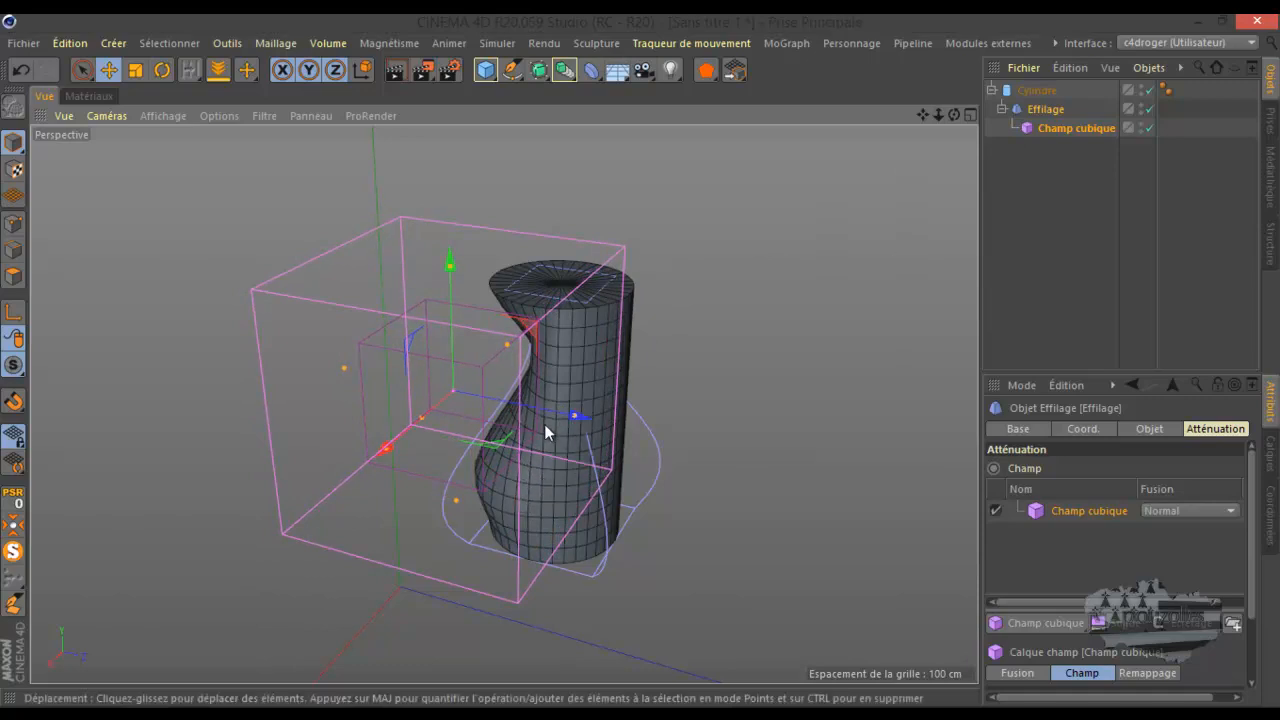
pyautogui.moveTo(588, 416); pyautogui.dragTo(688, 439)
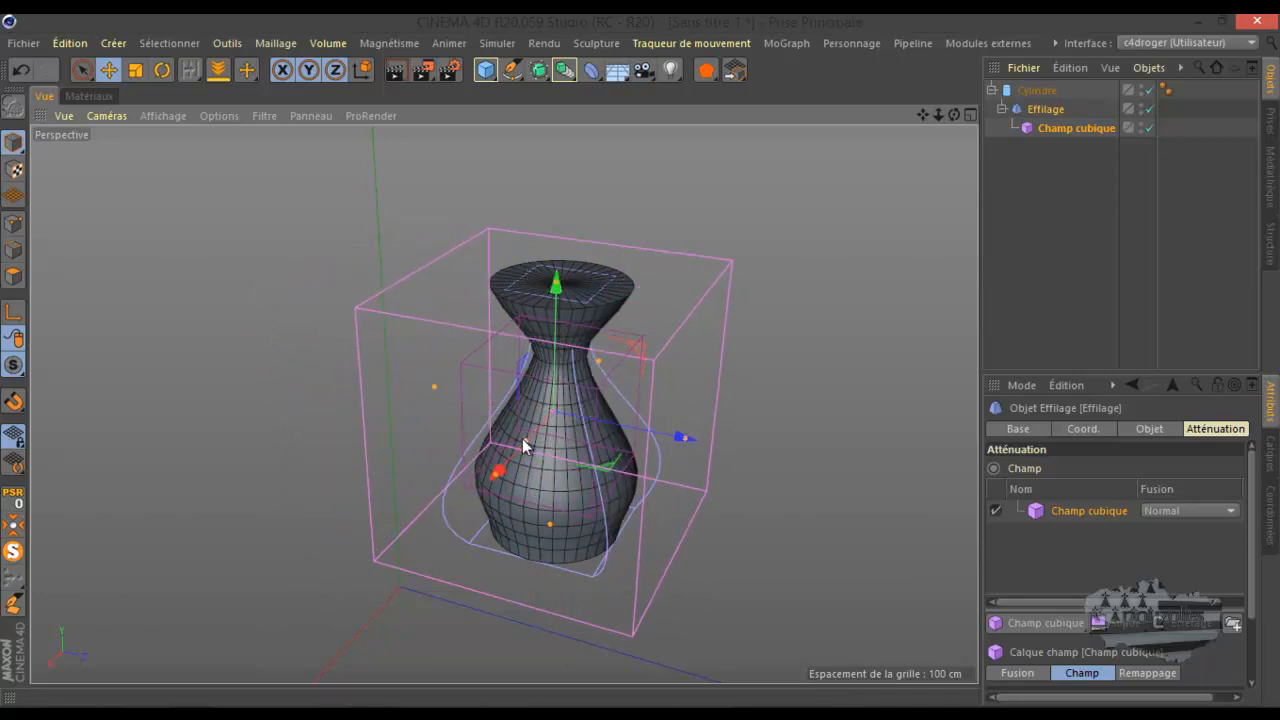
# Step: Enlarge the cubic field's inner zone so that it encloses the vase and nearly reaches the outer box
pyautogui.moveTo(525, 439); pyautogui.dragTo(511, 468)
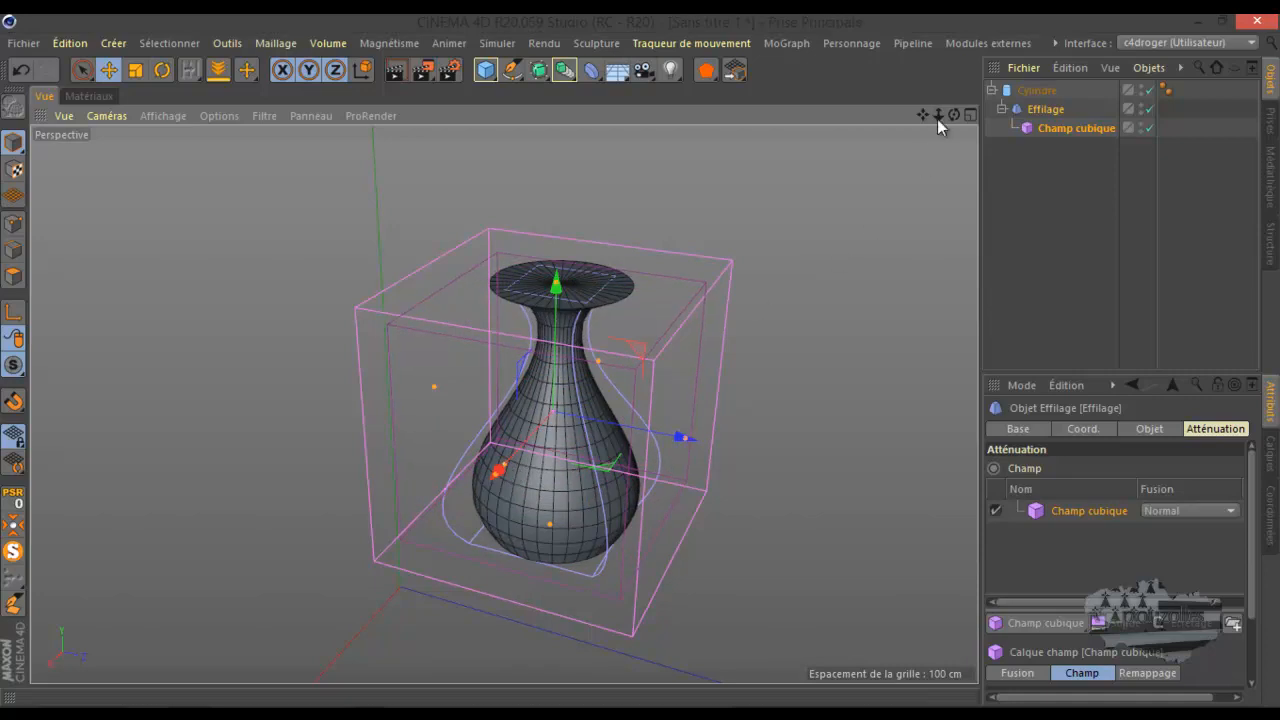
pyautogui.moveTo(953, 112); pyautogui.dragTo(642, 356)
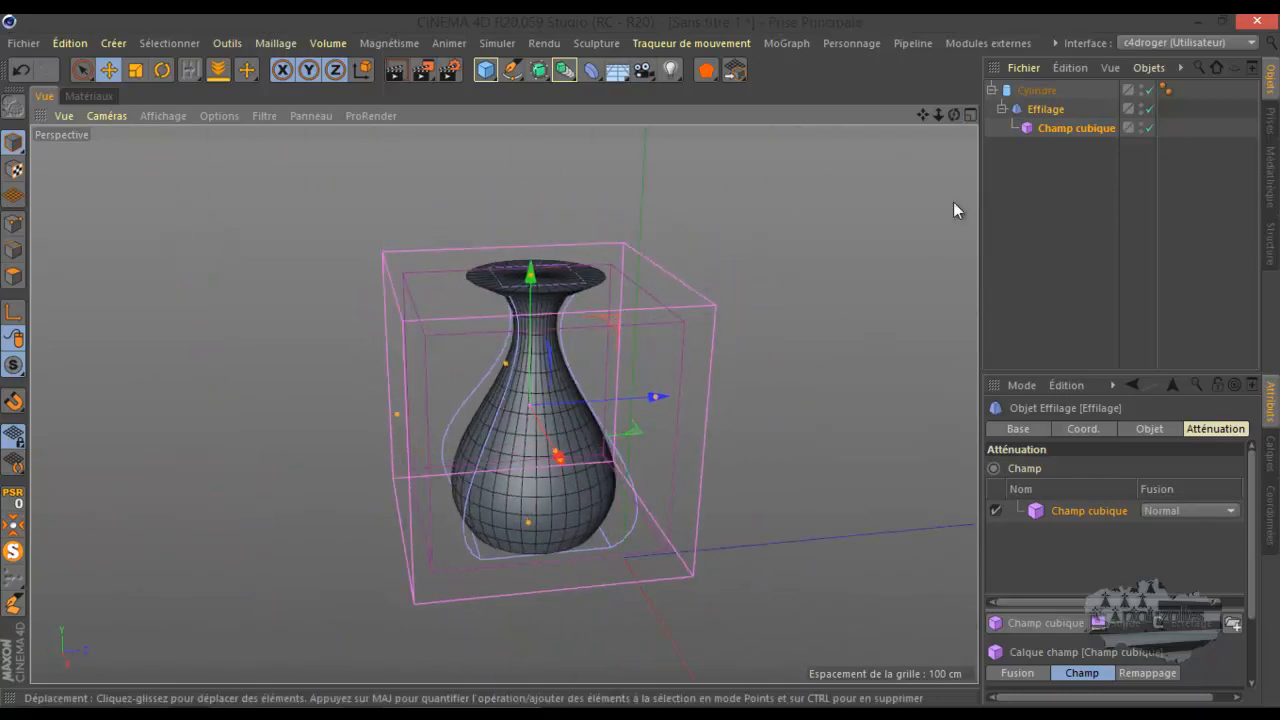
pyautogui.moveTo(639, 361); pyautogui.dragTo(952, 113)
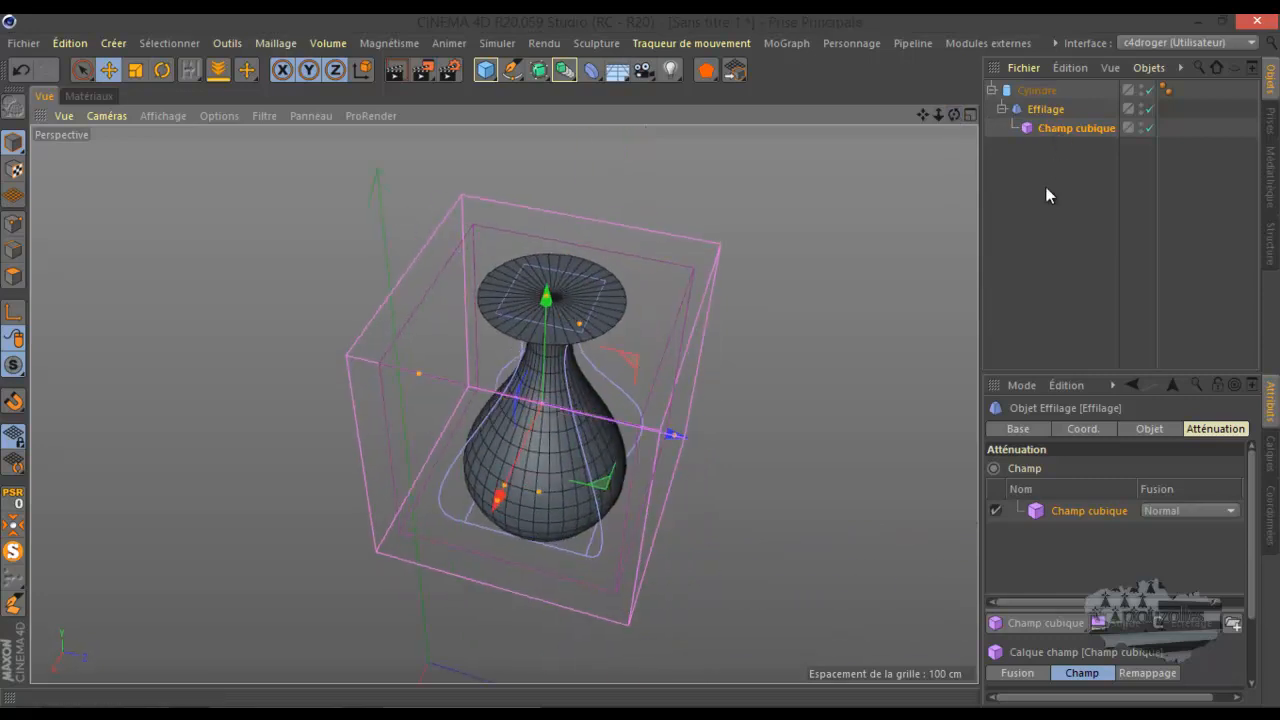
pyautogui.click(591, 69)
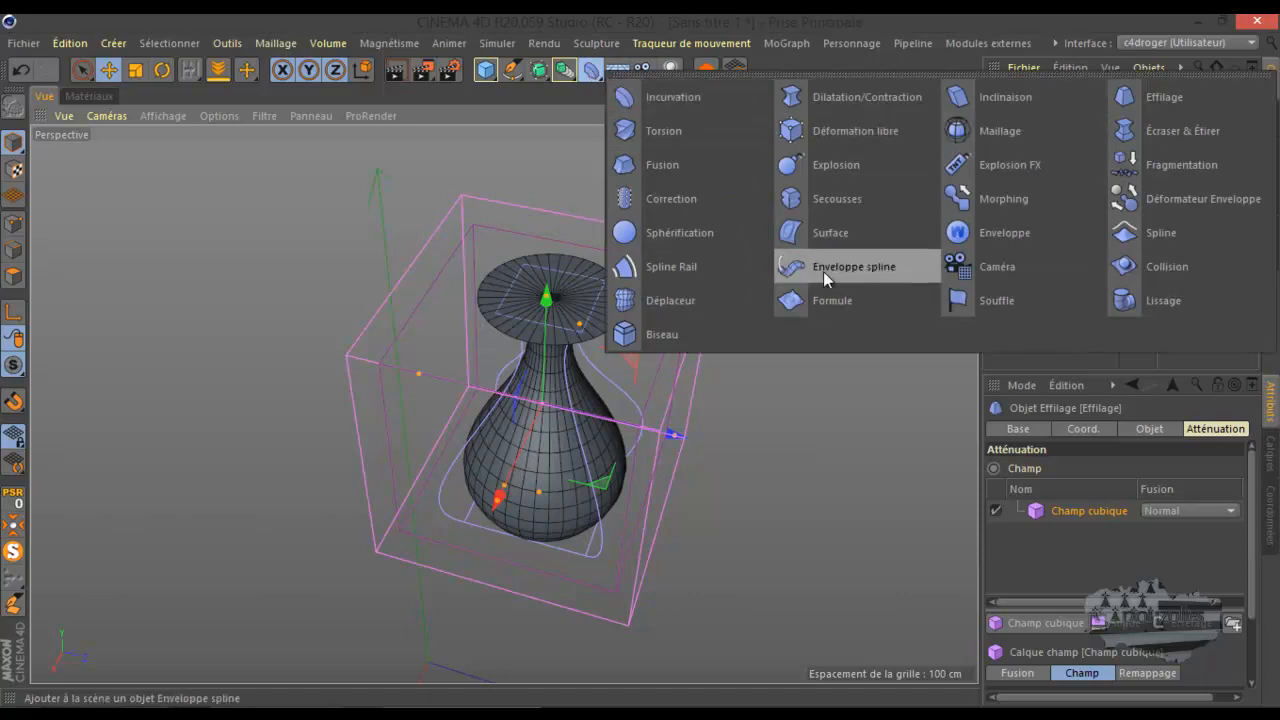
pyautogui.click(1039, 541)
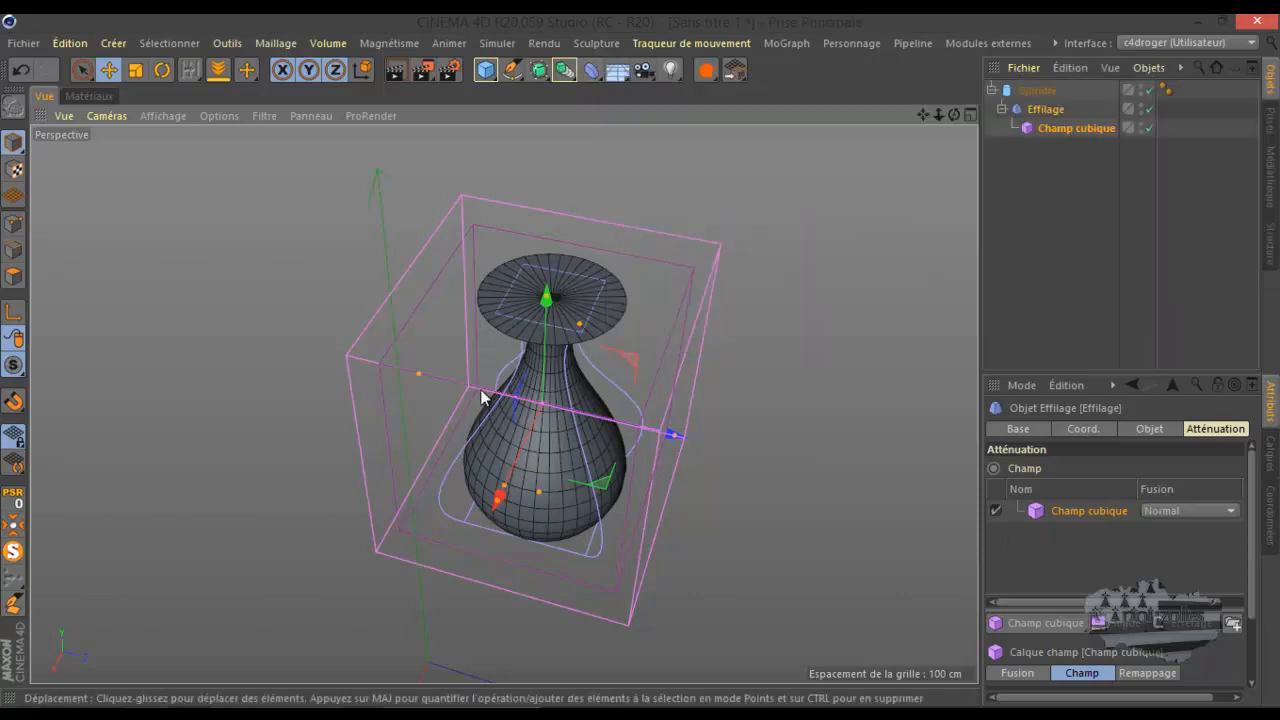
pyautogui.moveTo(955, 115); pyautogui.dragTo(993, 112)
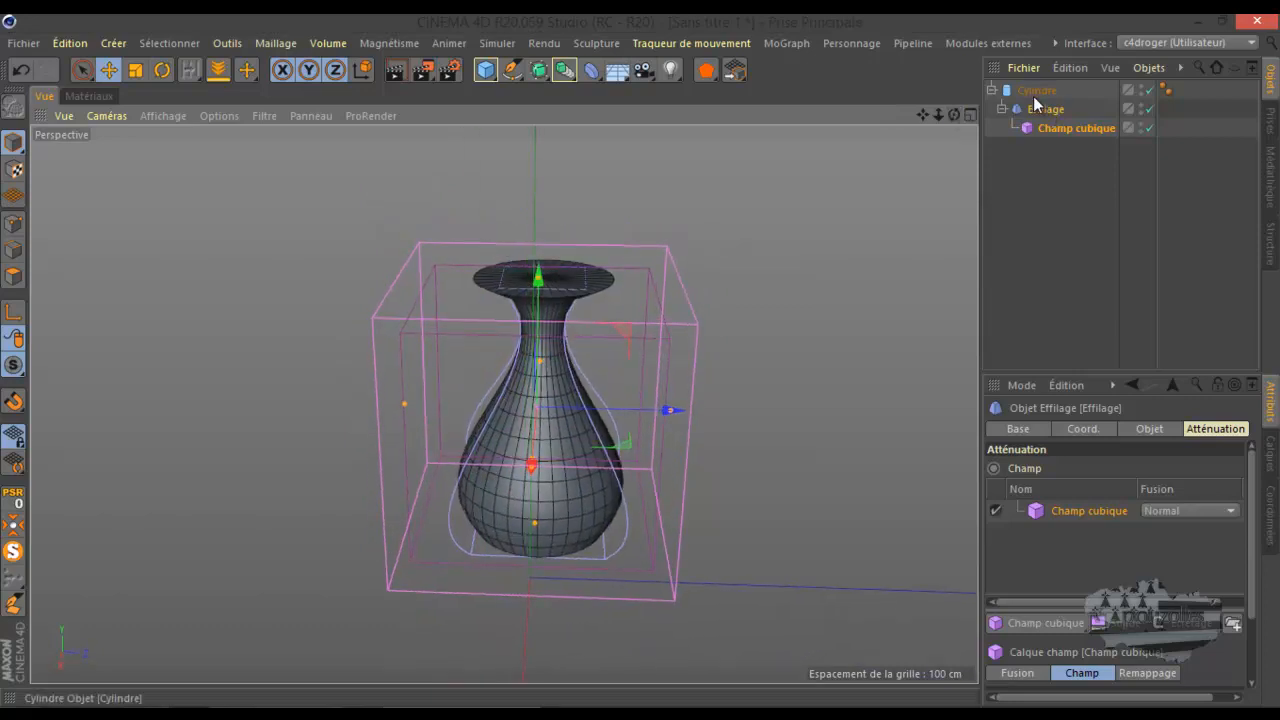
# Step: Convert the deformed cylinder into a separate polygon object, and hide the original parametric cylinder with its collapsed hierarchy
pyautogui.click(1034, 92)
pyautogui.rightClick(1034, 95)
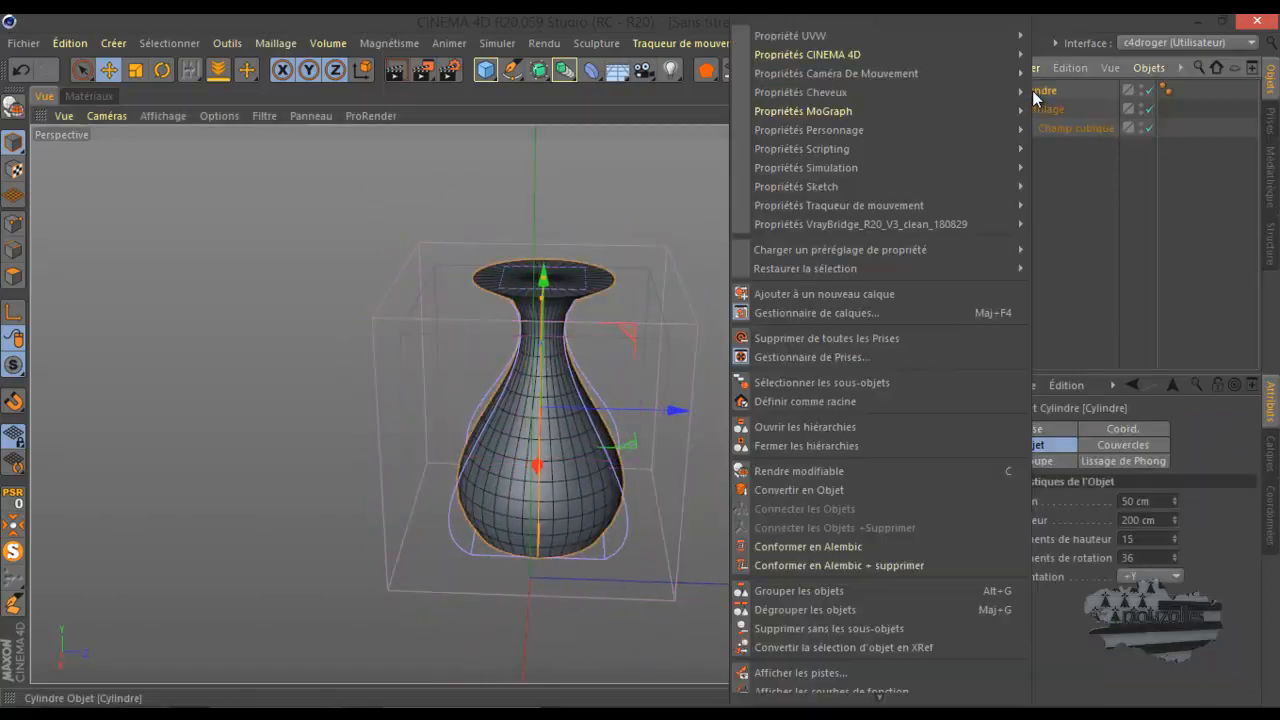
pyautogui.click(848, 490)
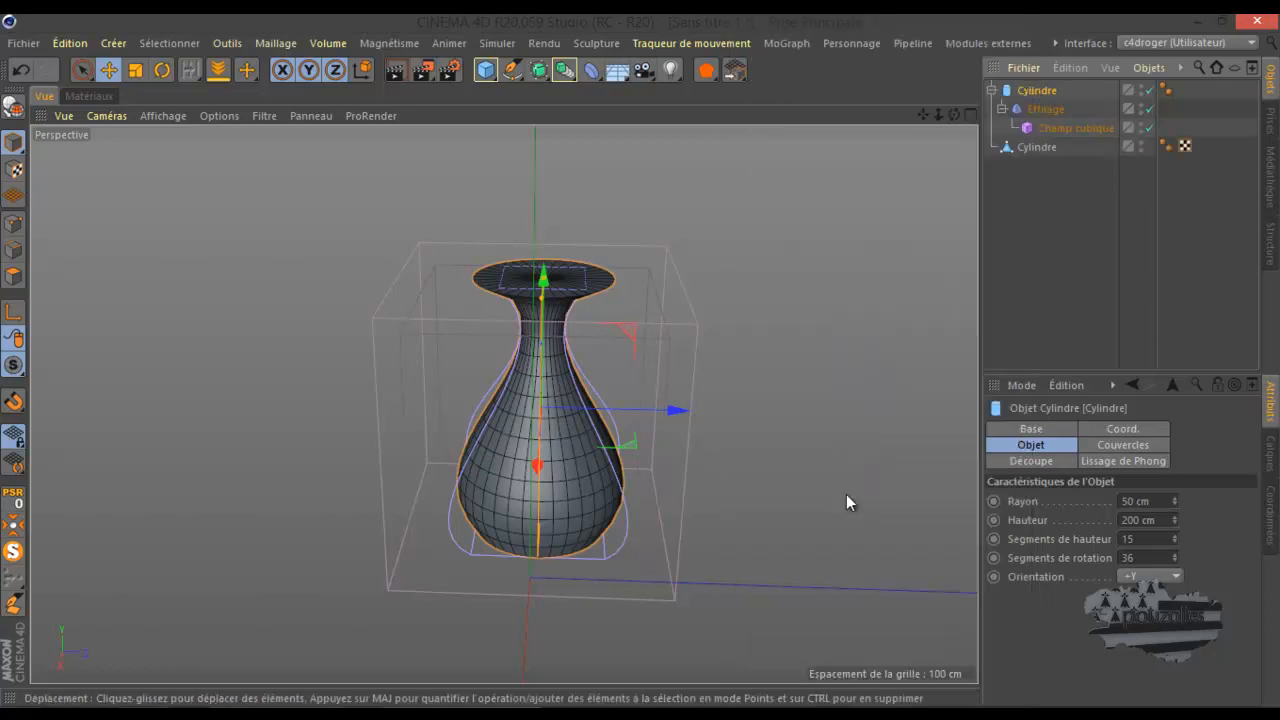
pyautogui.click(991, 90)
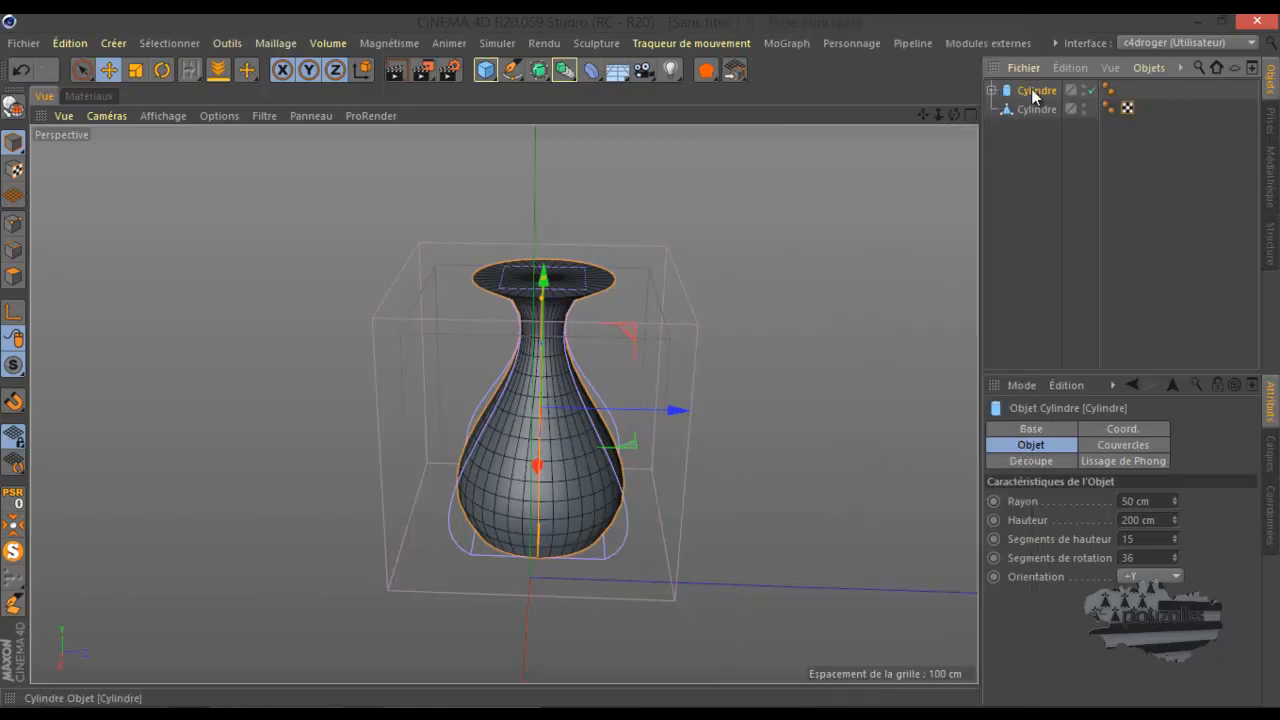
pyautogui.click(1087, 89)
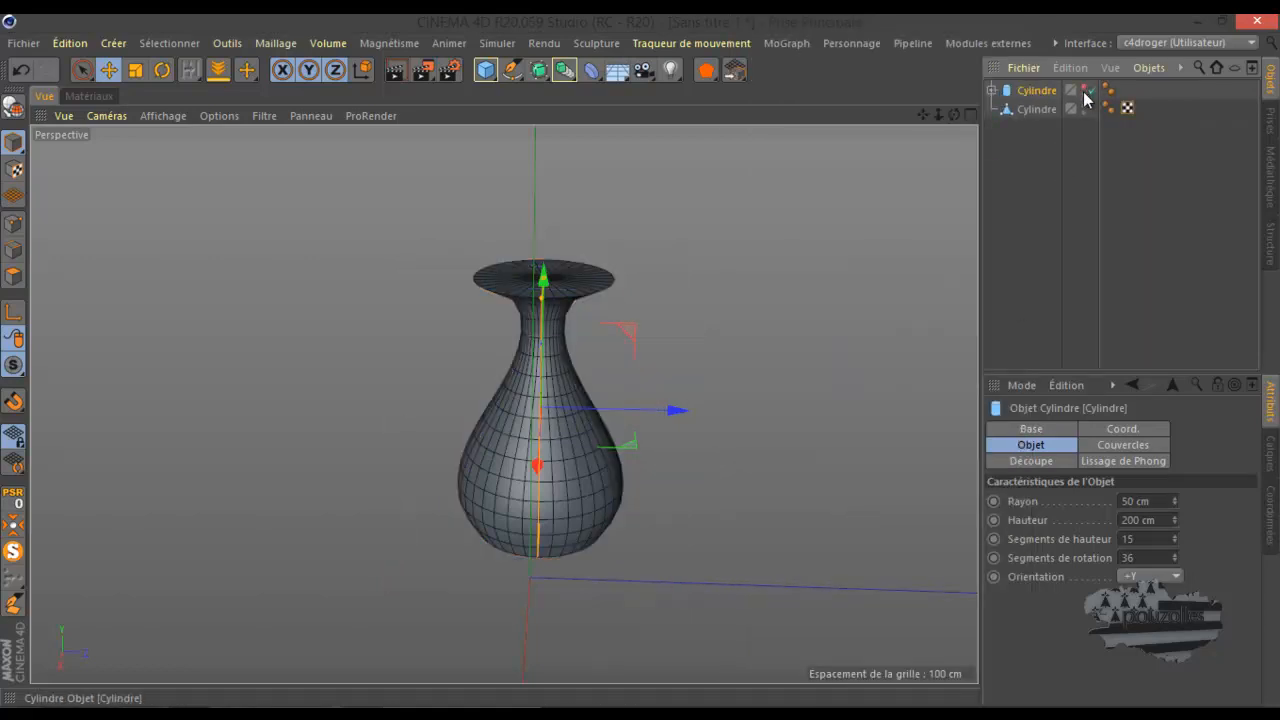
# Step: Add a loop cut around the top cap of the converted polygon cylinder at an offset of 15.468 %
pyautogui.click(1038, 110)
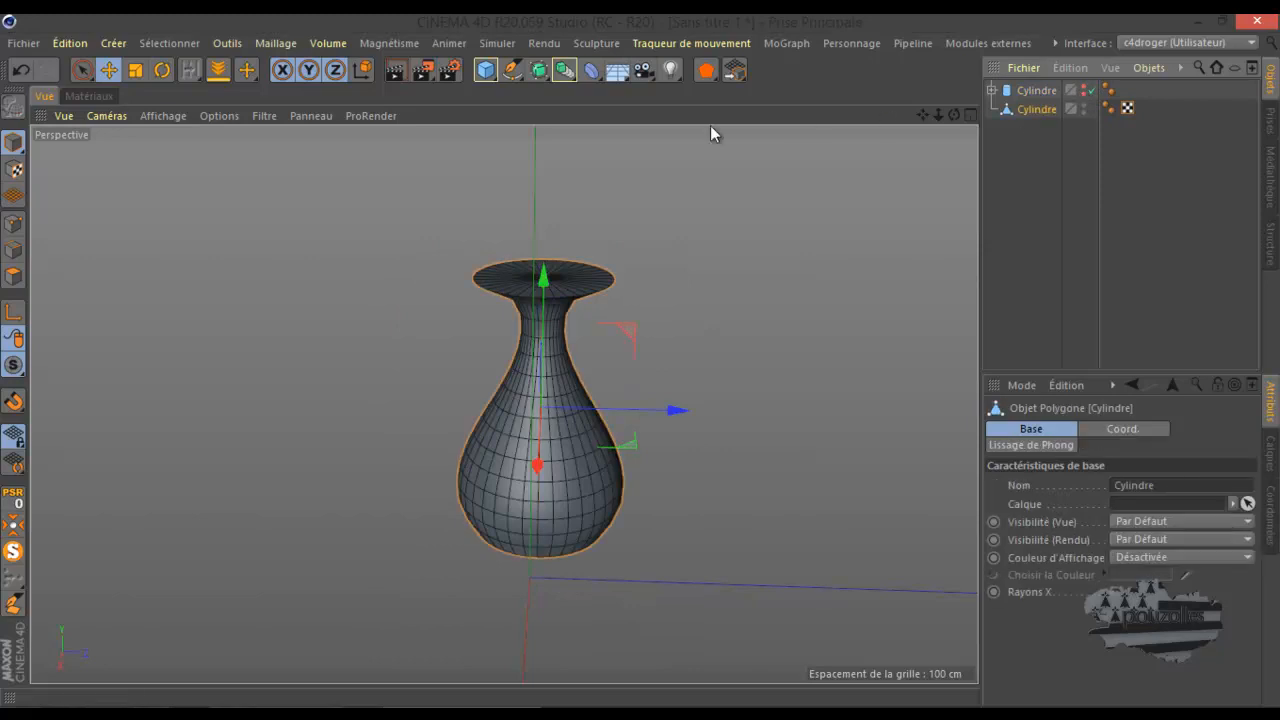
pyautogui.moveTo(956, 115); pyautogui.dragTo(640, 359)
pyautogui.click(13, 224)
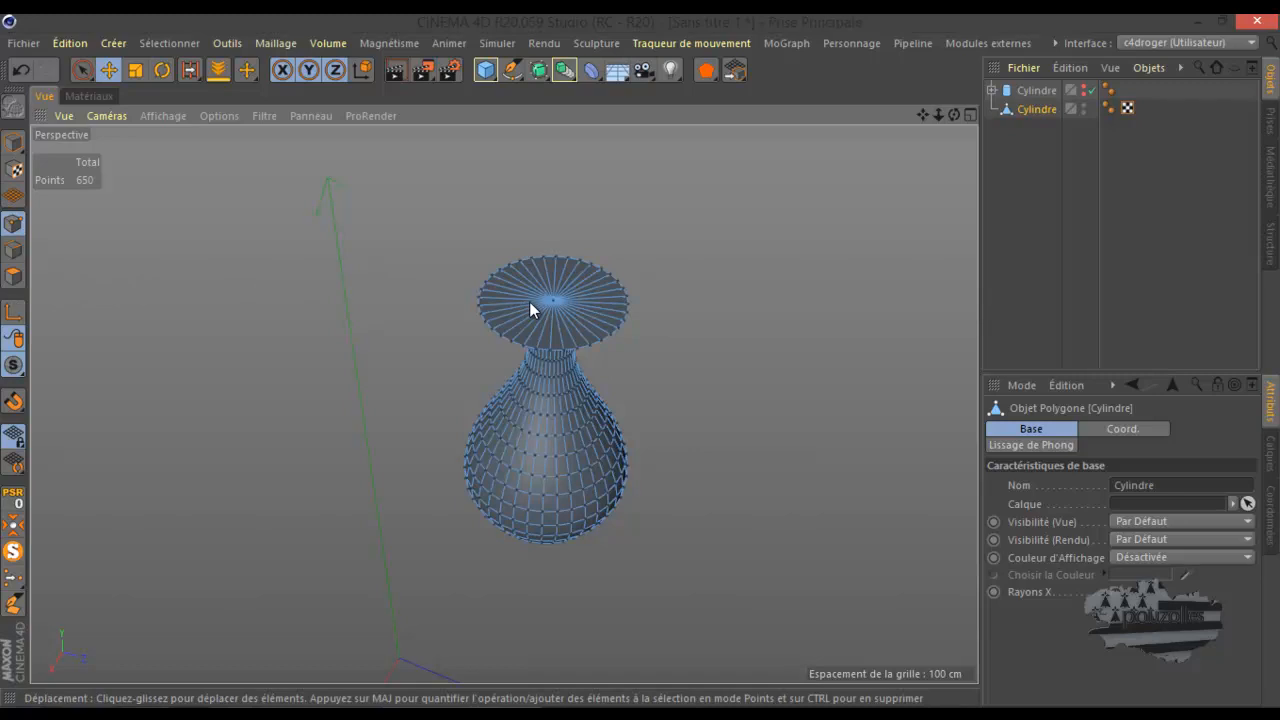
pyautogui.press('k')
pyautogui.press('l')
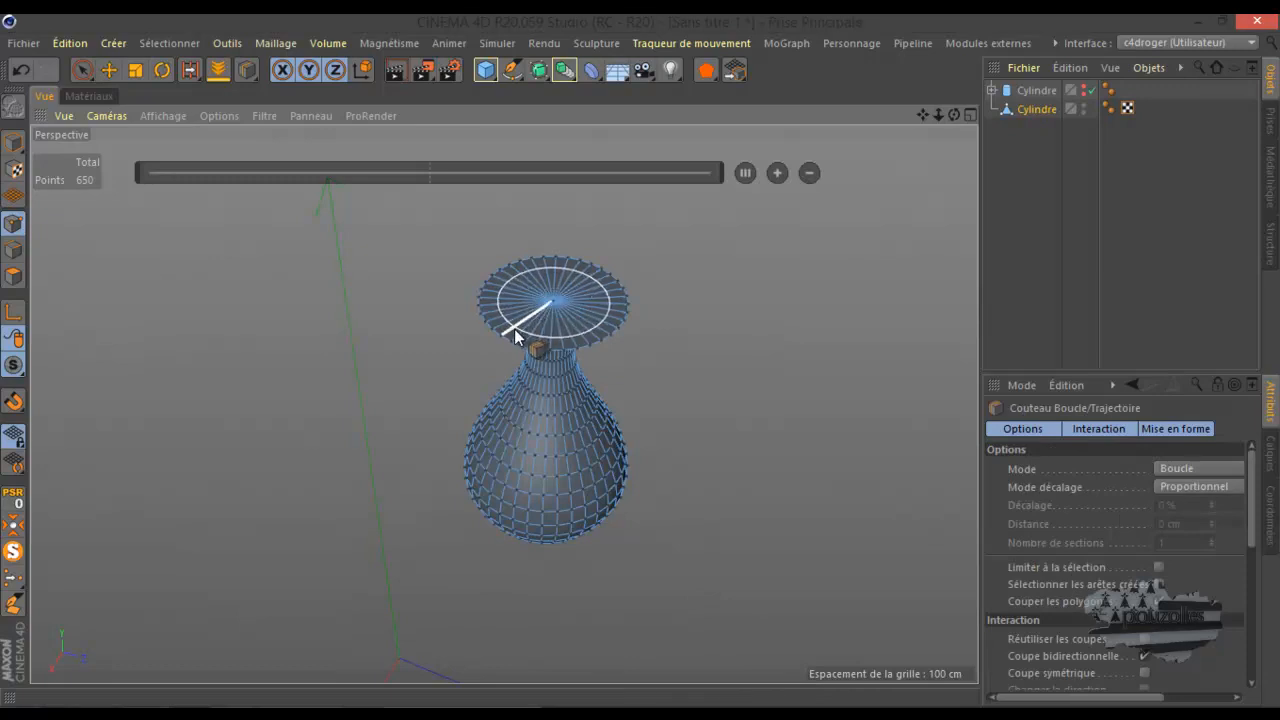
pyautogui.click(511, 333)
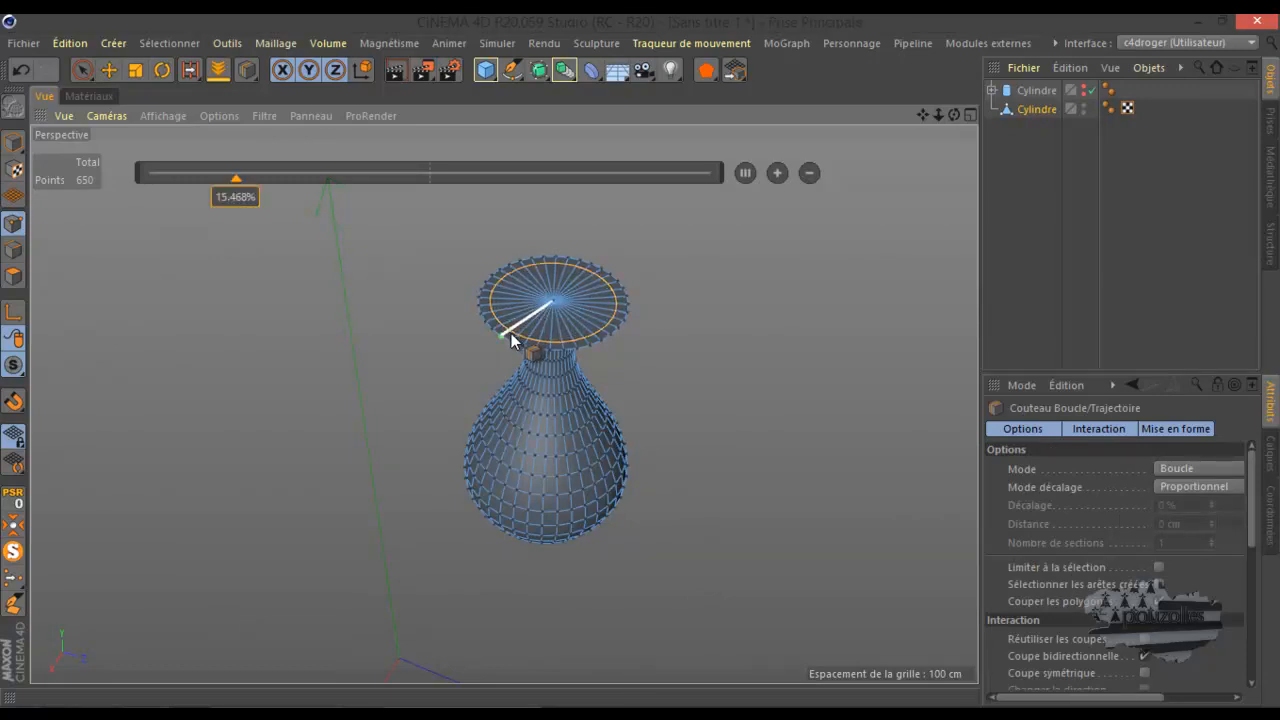
# Step: Select the 36 cap polygons inside the new loop and extrude them about 6 cm down into the vase
pyautogui.click(9, 277)
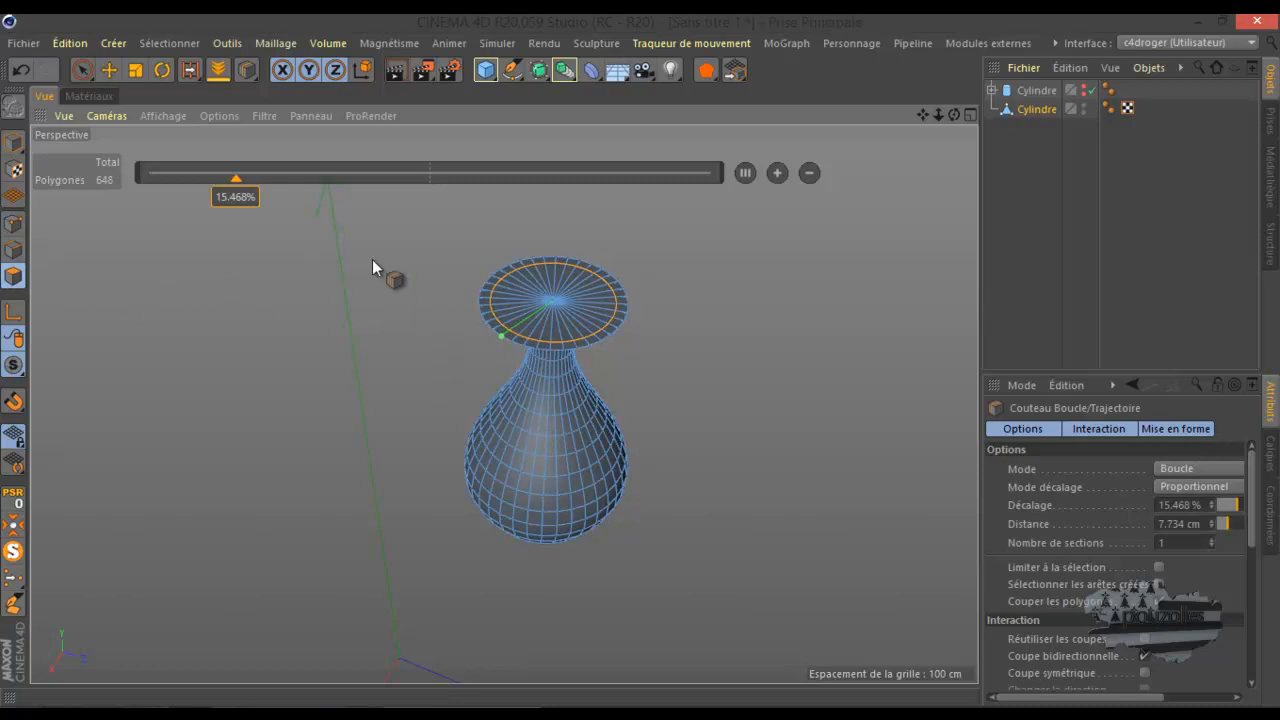
pyautogui.click(84, 70)
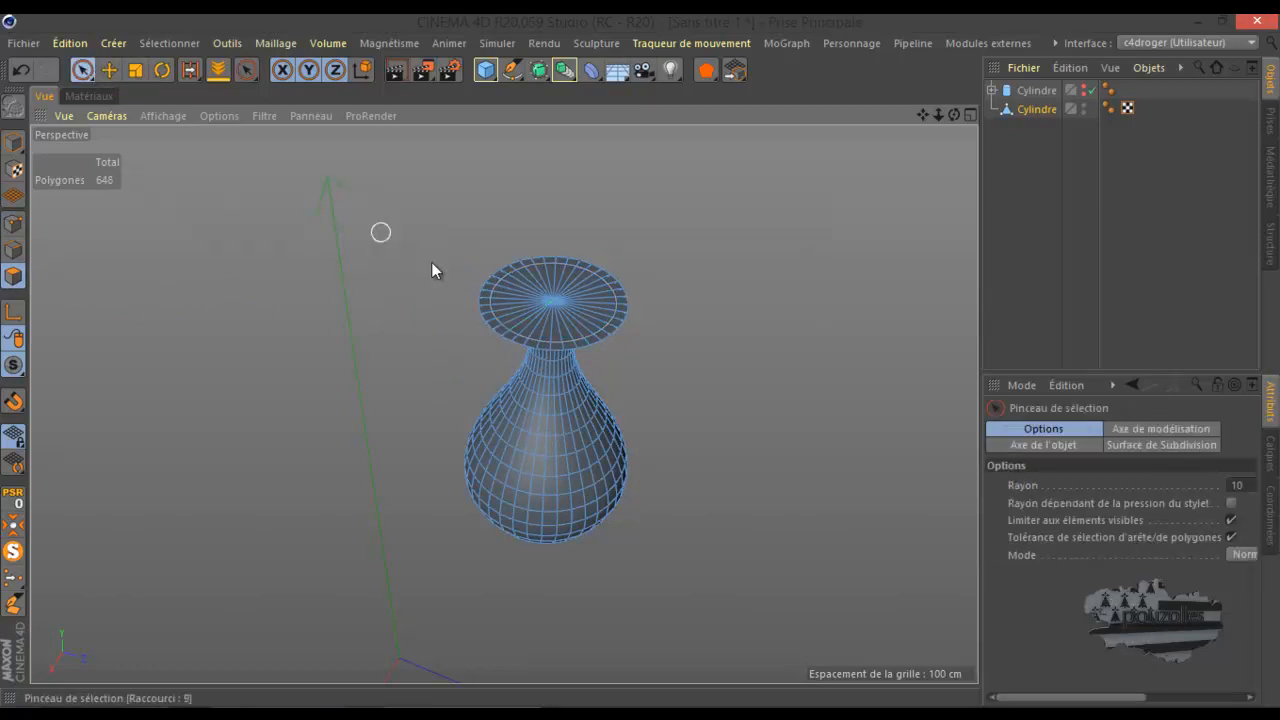
pyautogui.moveTo(545, 303); pyautogui.dragTo(551, 303)
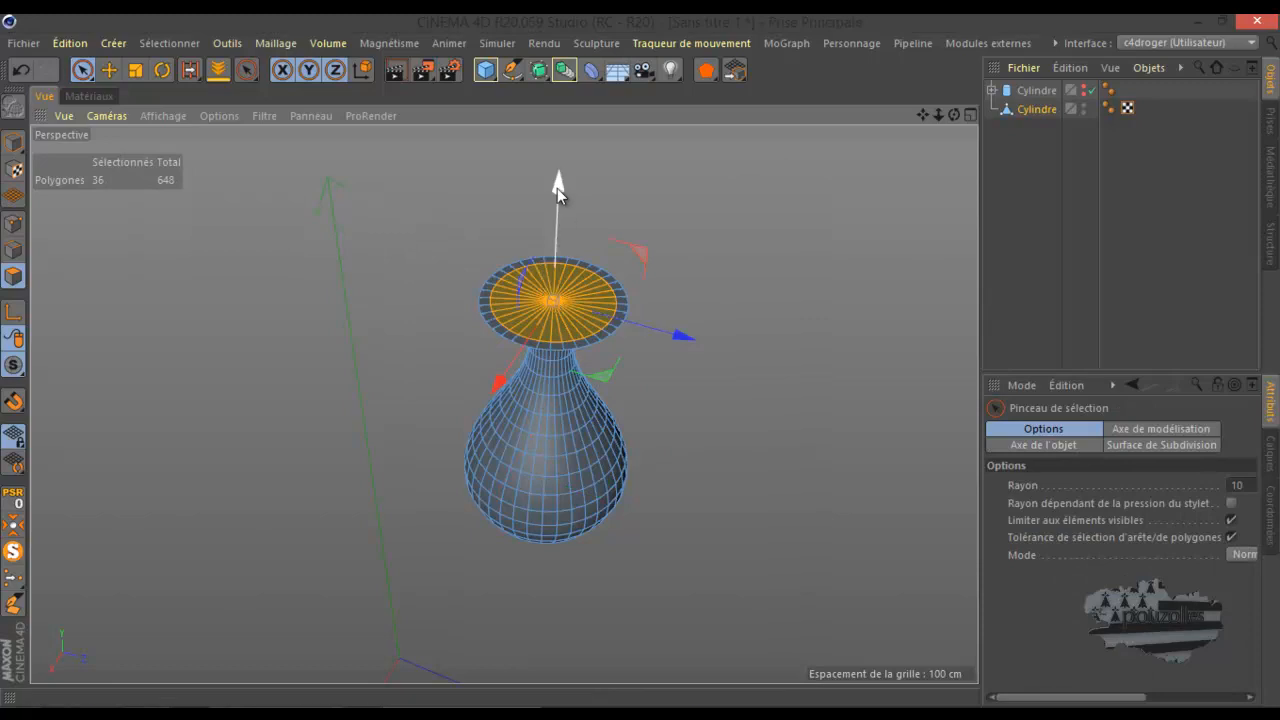
pyautogui.keyDown('ctrl'); pyautogui.moveTo(557, 184); pyautogui.dragTo(555, 194); pyautogui.keyUp('ctrl')
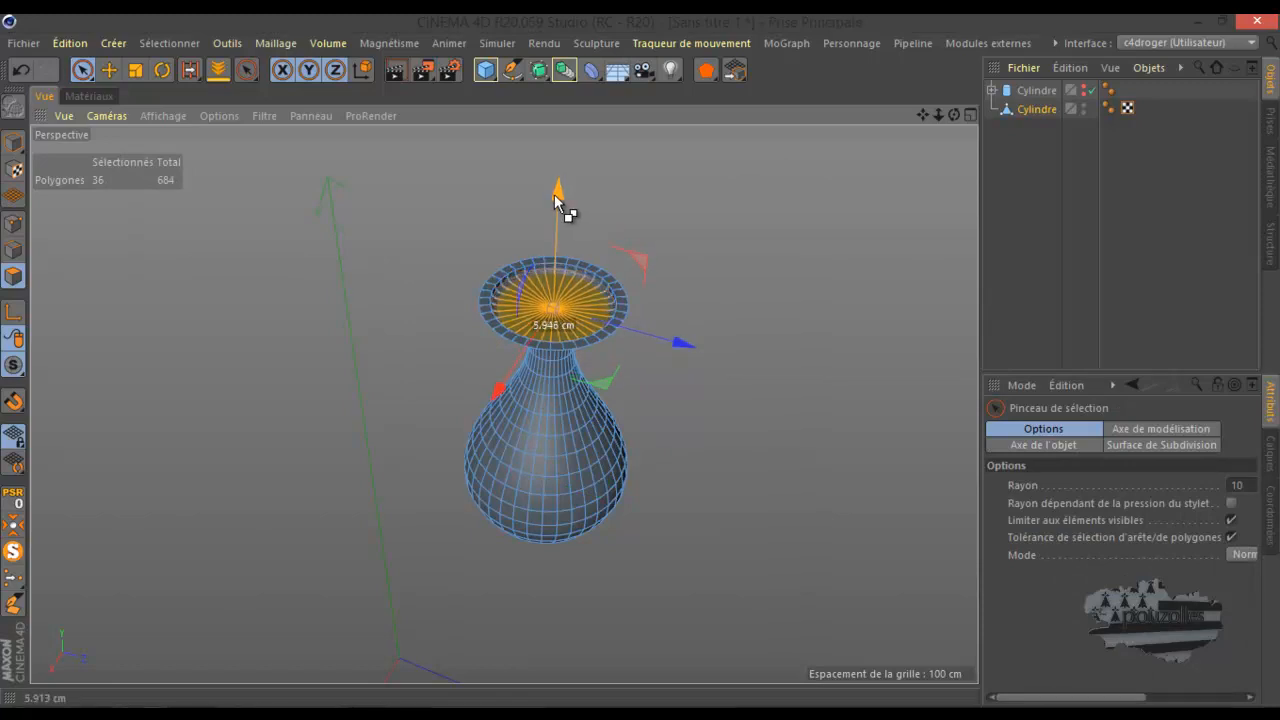
# Step: Scale the recessed cap polygons inward and lower them to the base of the flared rim, just inside the outer wall
pyautogui.middleClick(545, 468)
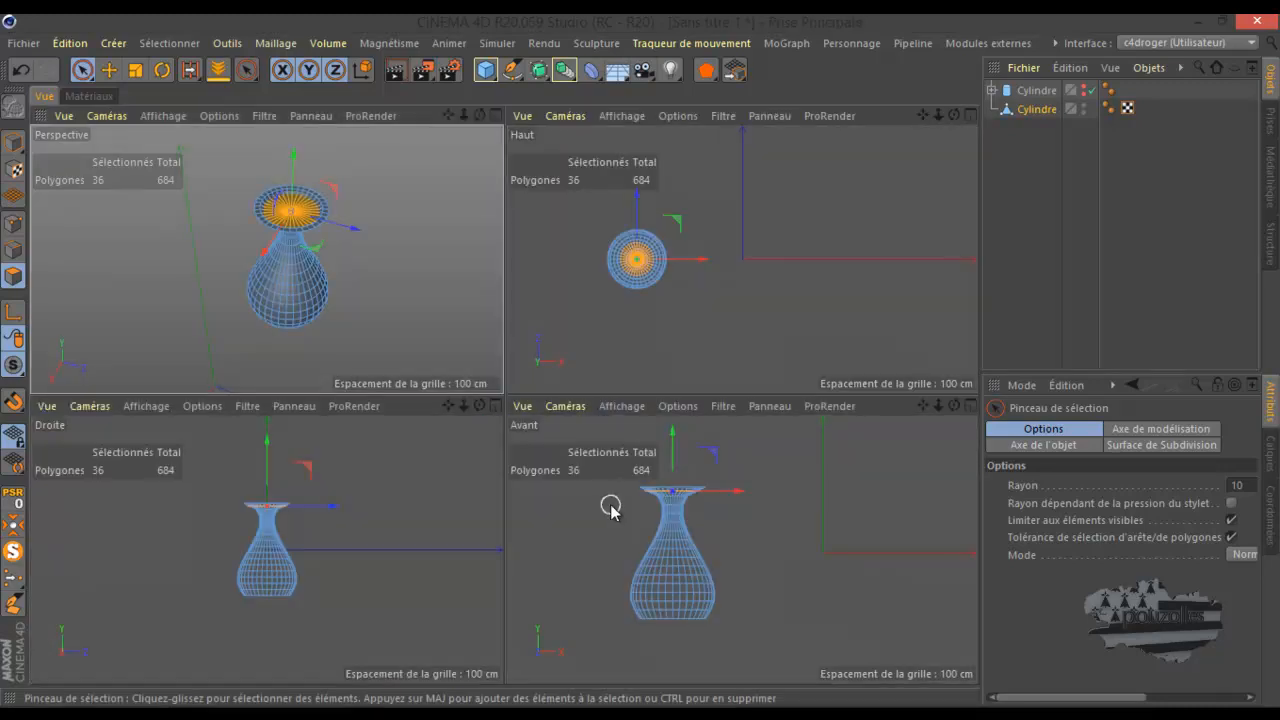
pyautogui.middleClick(646, 517)
pyautogui.scroll(6, 366, 284)
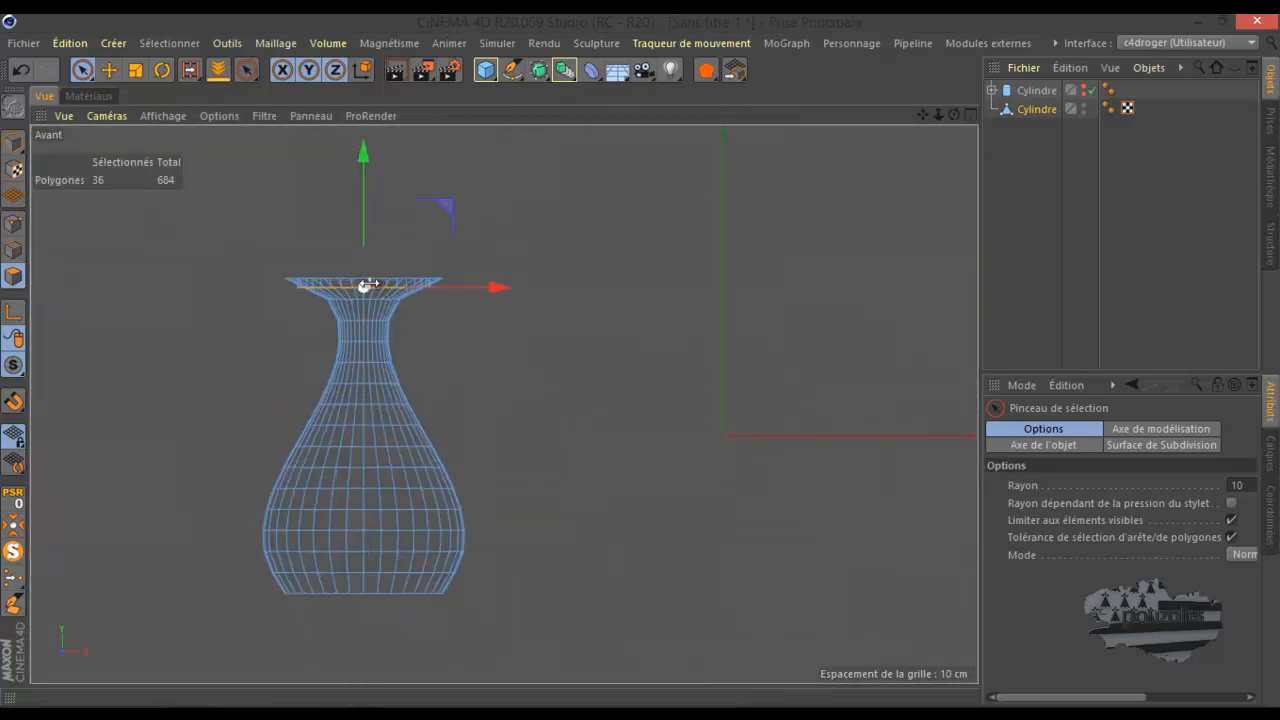
pyautogui.click(135, 70)
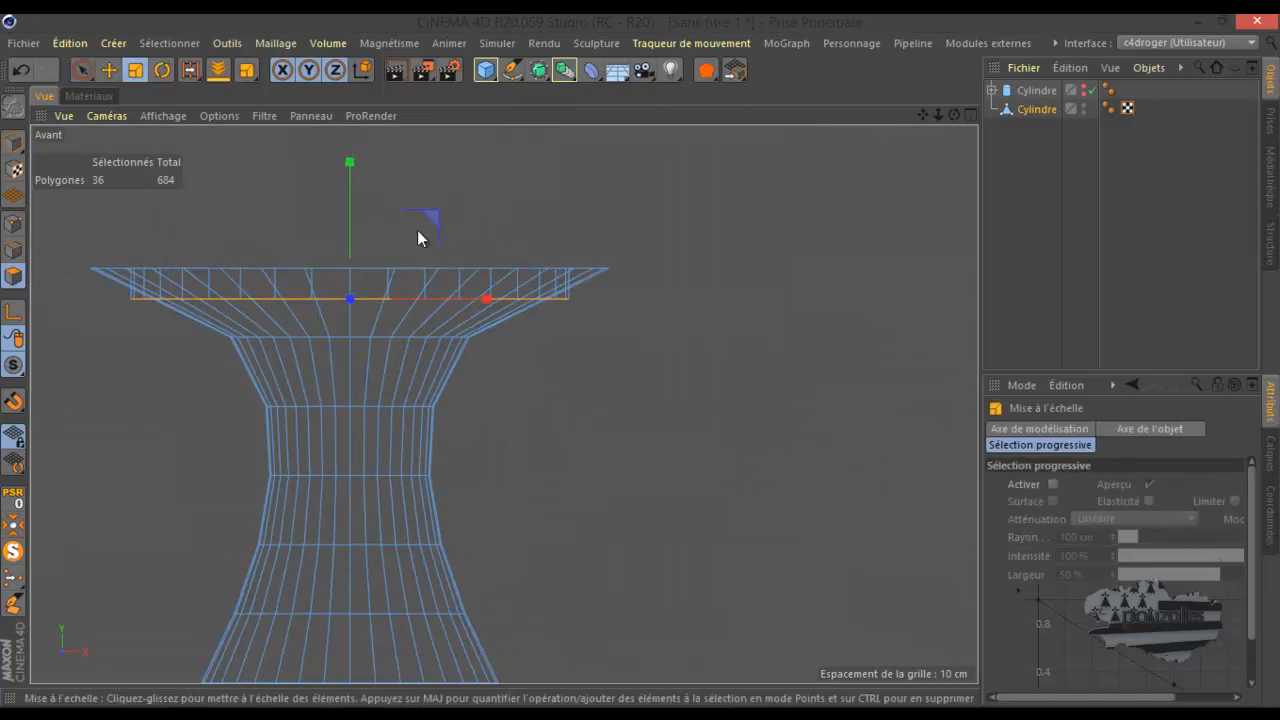
pyautogui.moveTo(487, 301); pyautogui.dragTo(455, 297)
pyautogui.click(109, 70)
pyautogui.moveTo(356, 179); pyautogui.dragTo(356, 212)
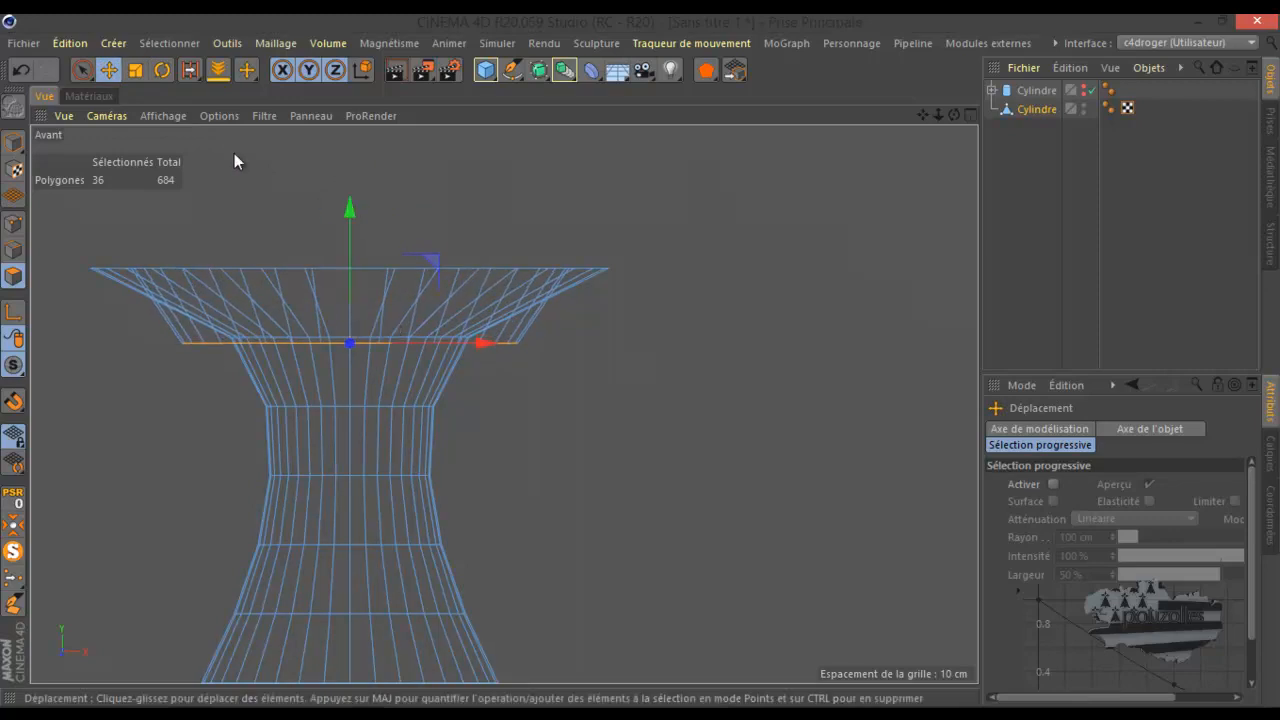
pyautogui.press('t')
pyautogui.moveTo(484, 345); pyautogui.dragTo(435, 344)
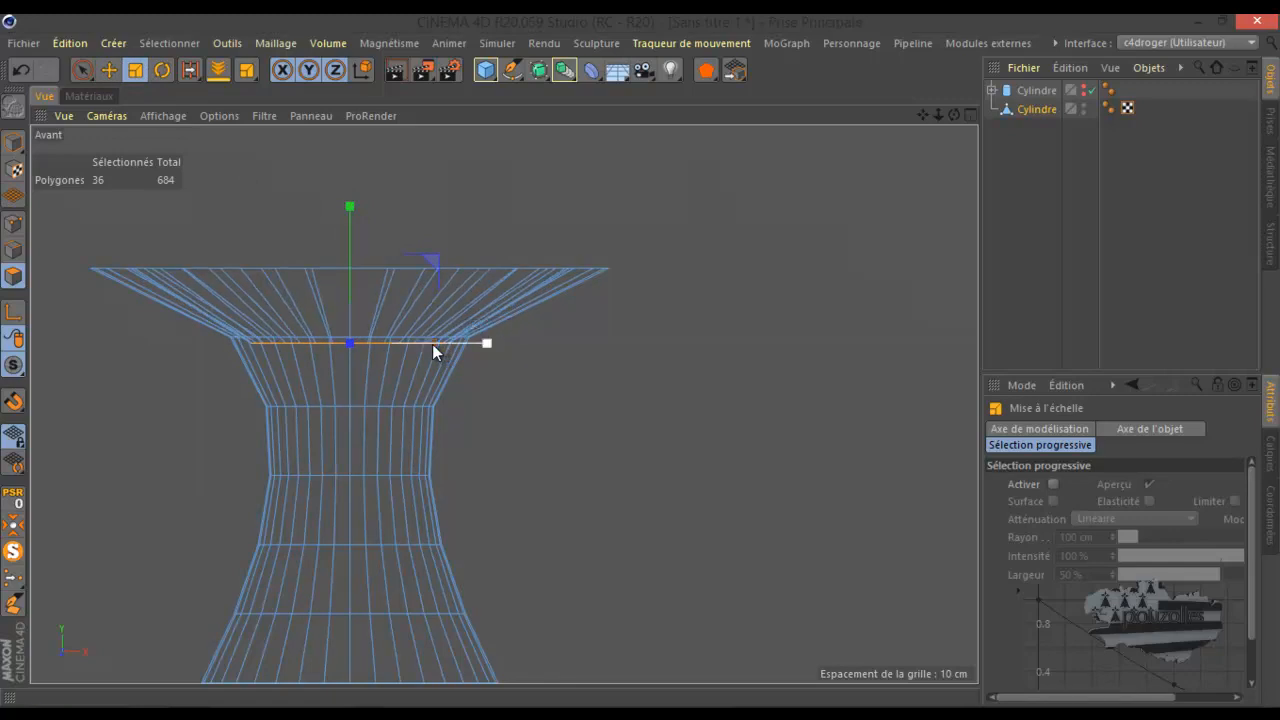
# Step: Extrude the inner cap polygons down through the vase's neck in two stages, narrowing them horizontally in between
pyautogui.click(112, 71)
pyautogui.keyDown('ctrl'); pyautogui.moveTo(347, 209); pyautogui.dragTo(338, 497); pyautogui.keyUp('ctrl')
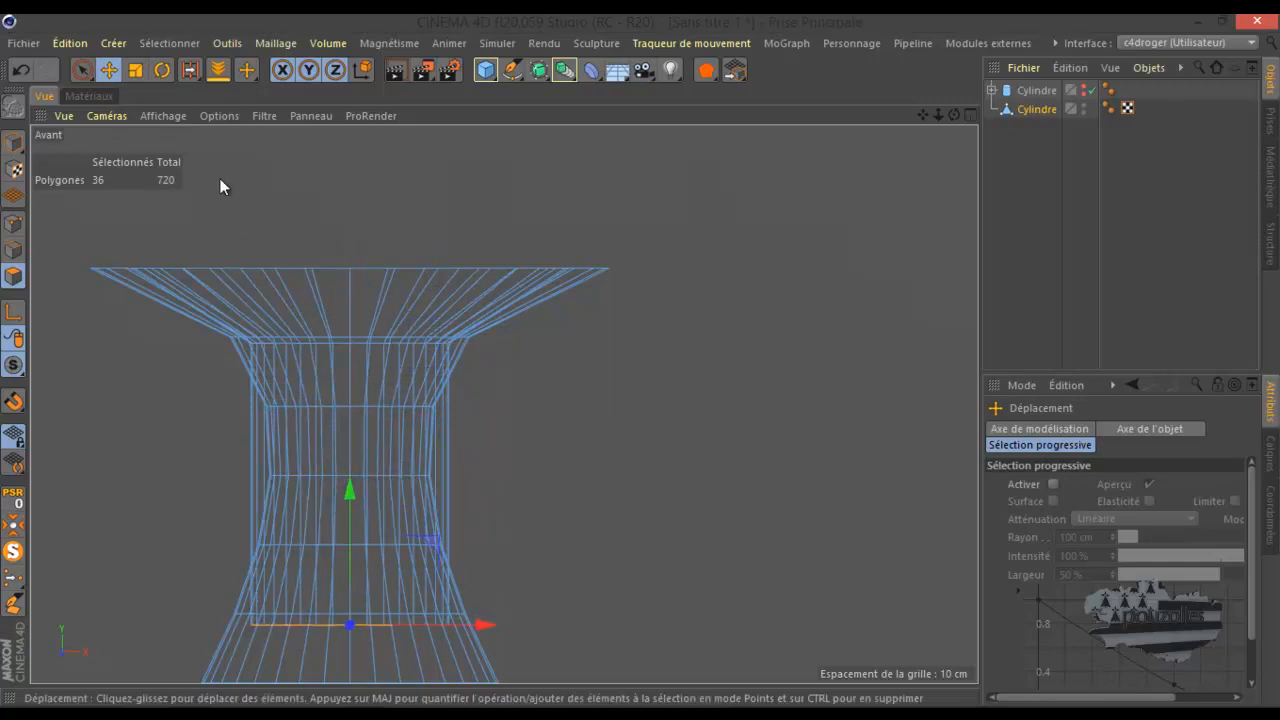
pyautogui.press('t')
pyautogui.moveTo(486, 627); pyautogui.dragTo(433, 627)
pyautogui.click(108, 69)
pyautogui.moveTo(348, 496); pyautogui.dragTo(314, 535)
# Step: Examine the hollowed neck from above and from the side to see where its inner wall pierces the outer surface
pyautogui.middleClick(322, 287)
pyautogui.middleClick(383, 272)
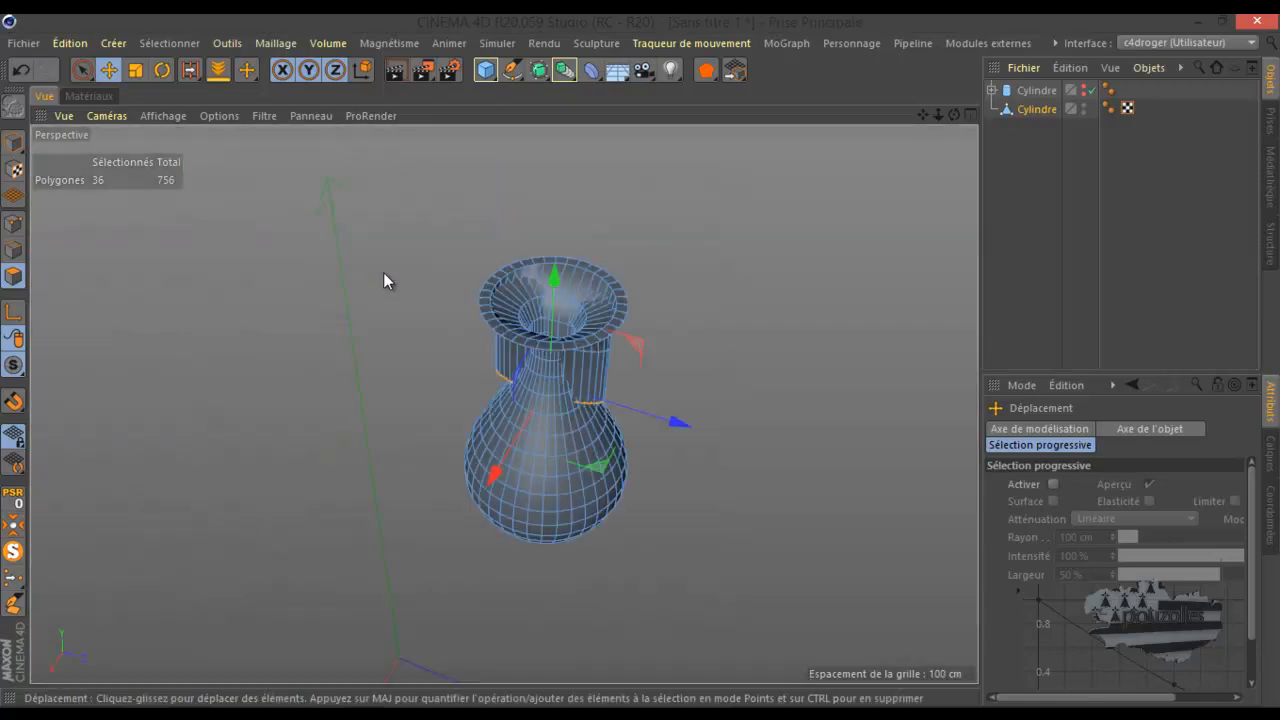
pyautogui.moveTo(954, 115); pyautogui.dragTo(640, 360)
pyautogui.scroll(5, 586, 395)
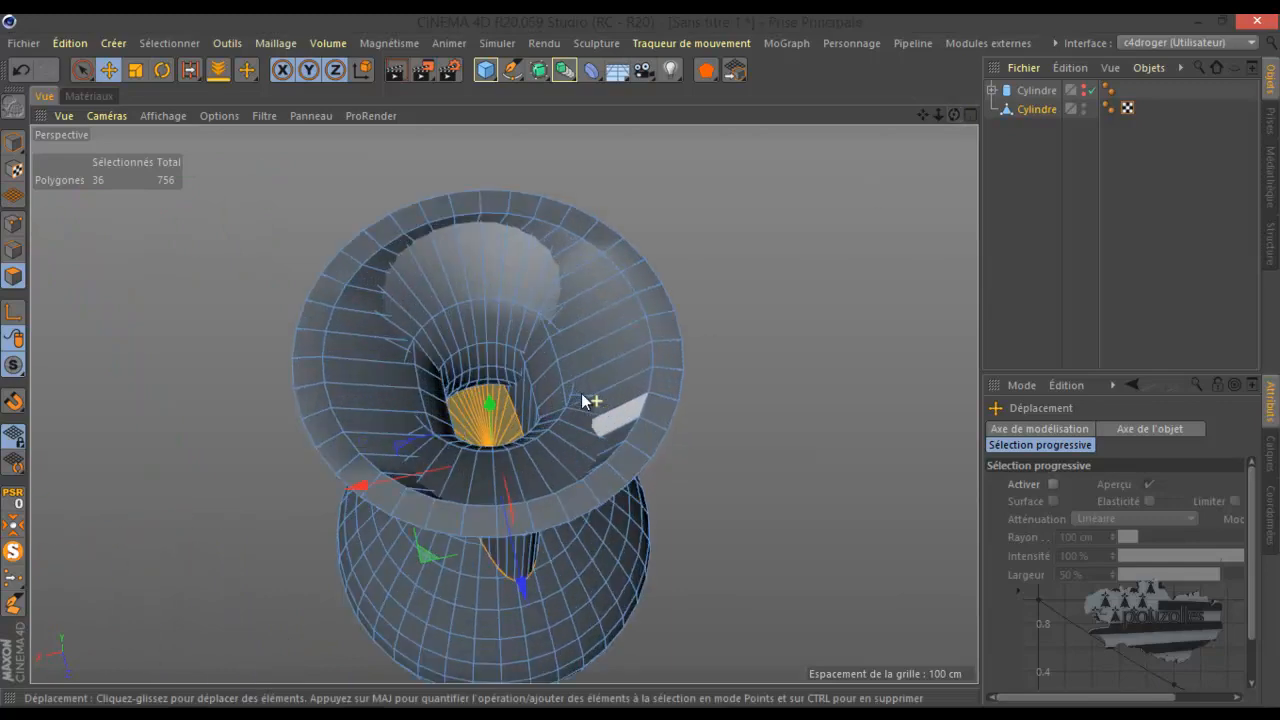
pyautogui.moveTo(954, 115); pyautogui.dragTo(643, 363)
pyautogui.middleClick(657, 404)
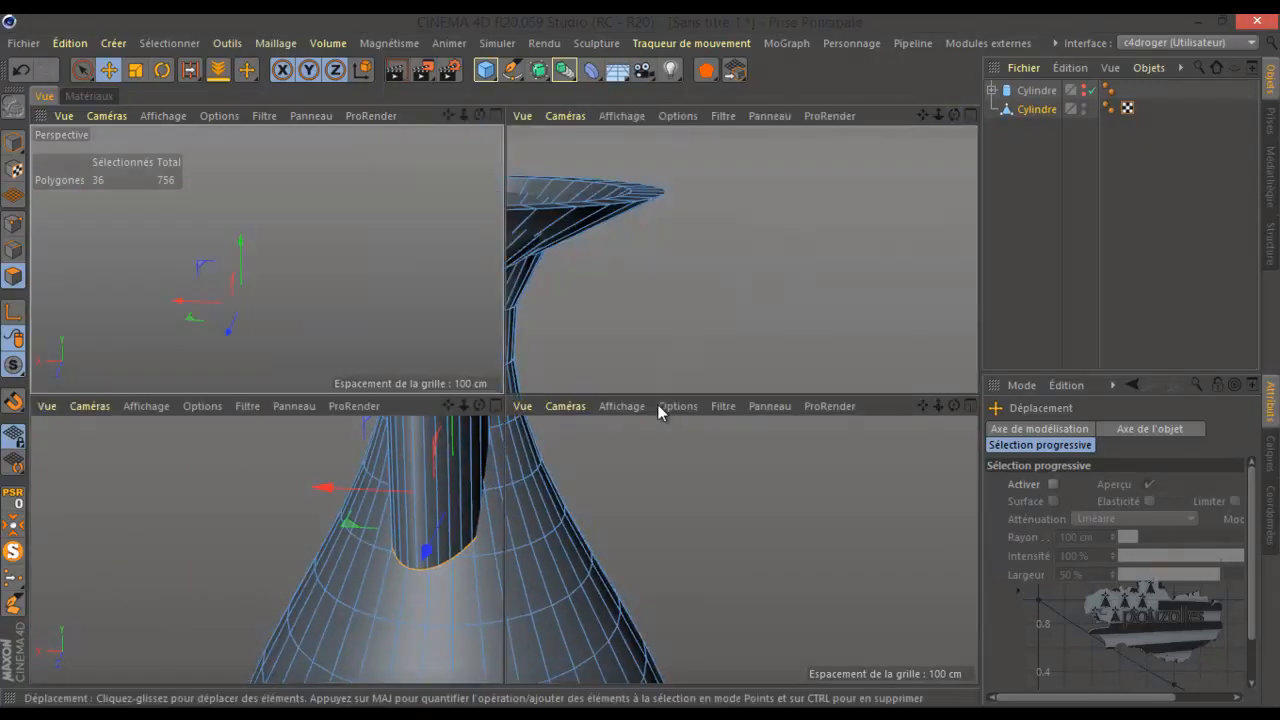
# Step: In the right view, scale the selected inner cap polygons inward so they fit inside the vase's outer wall
pyautogui.middleClick(399, 536)
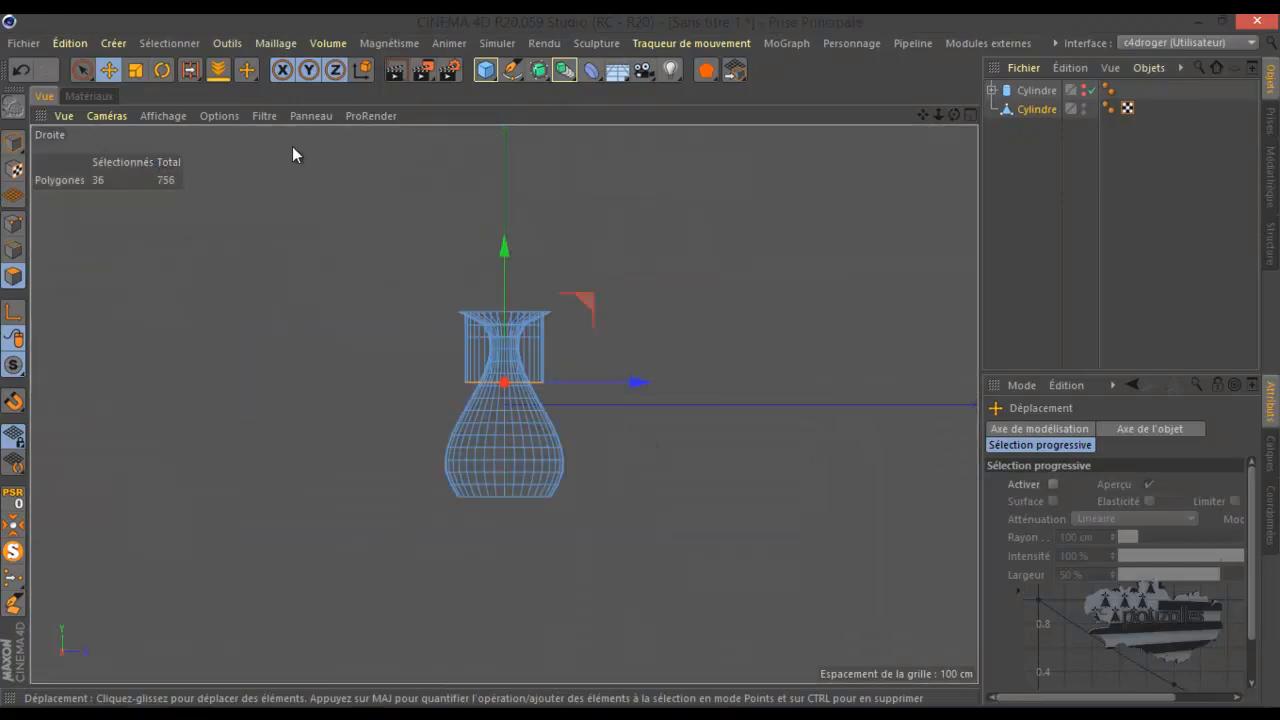
pyautogui.click(135, 69)
pyautogui.scroll(6, 508, 412)
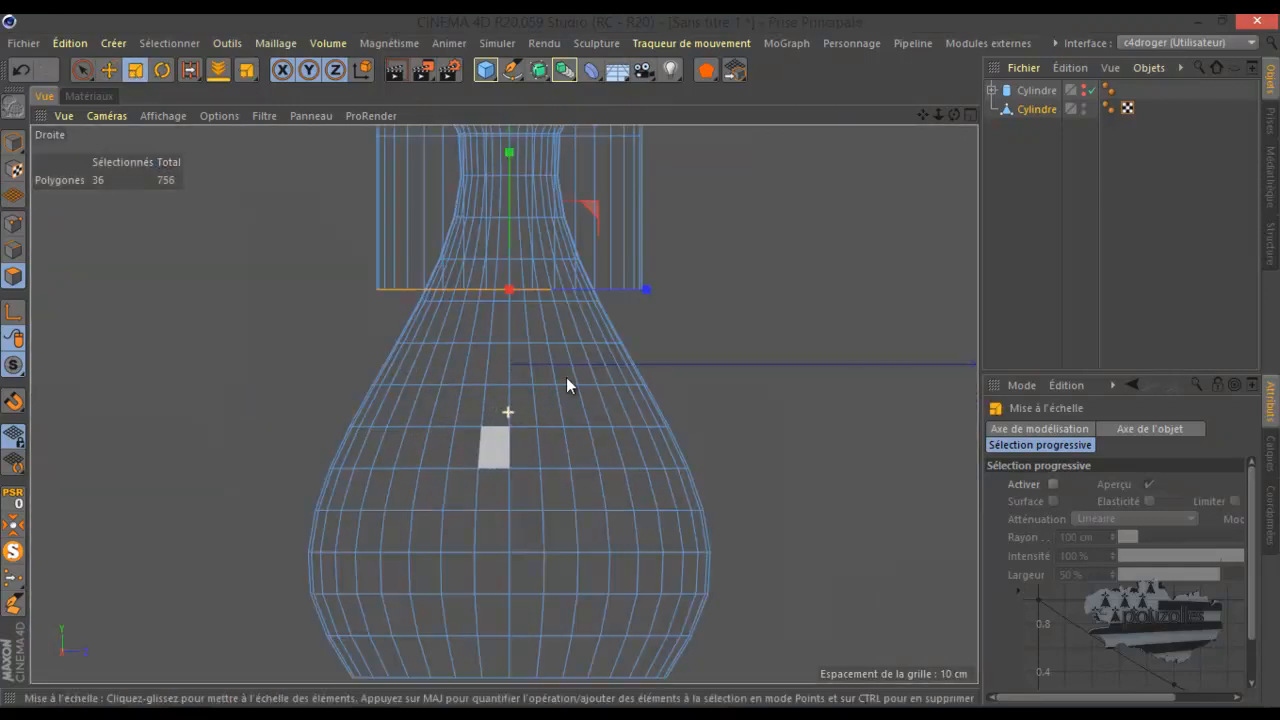
pyautogui.scroll(-3, 551, 386)
pyautogui.moveTo(672, 347); pyautogui.dragTo(591, 344)
# Step: Select the inner wall's 36-edge loop just above the cap and scale it inward to fit inside the neck
pyautogui.press('u')
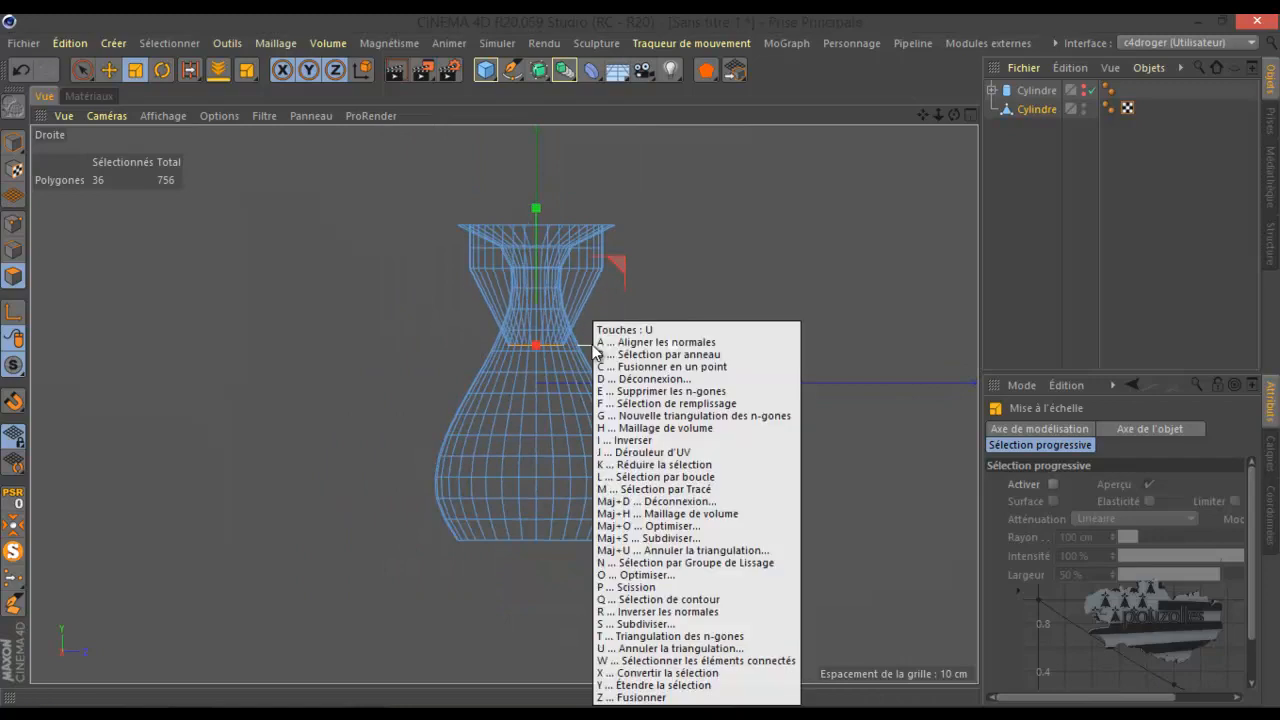
pyautogui.press('l')
pyautogui.click(14, 250)
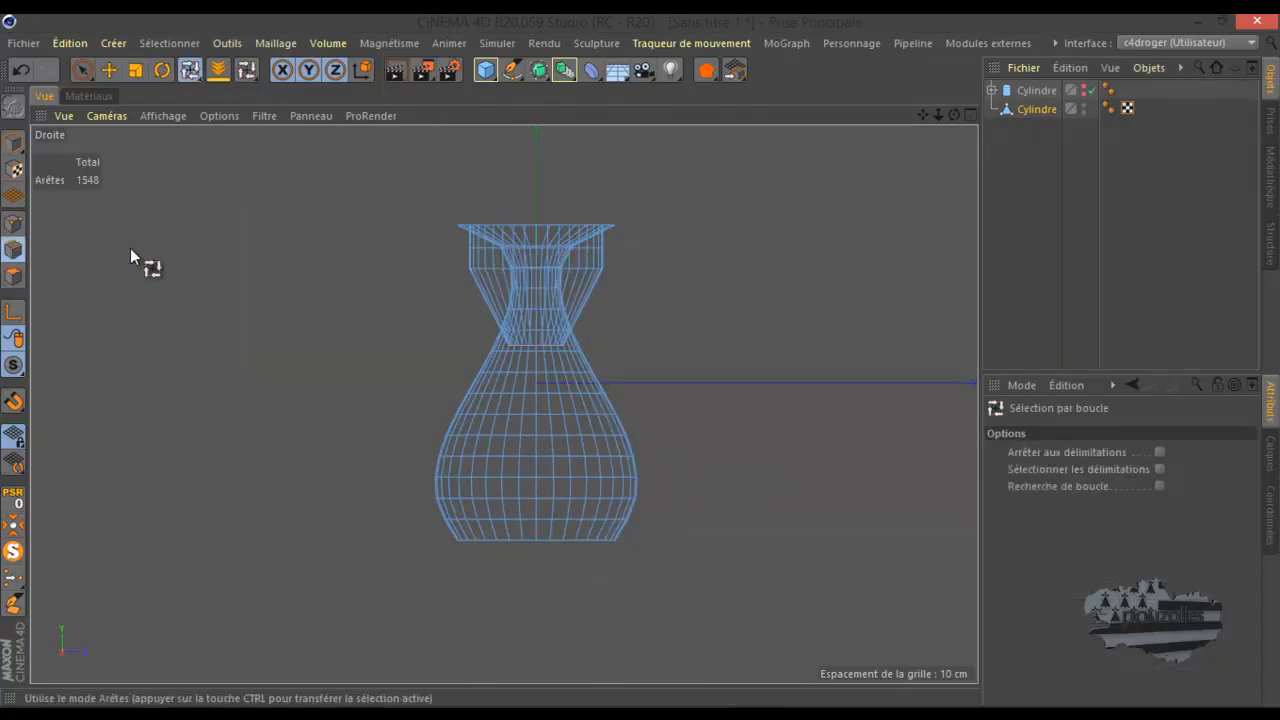
pyautogui.click(498, 268)
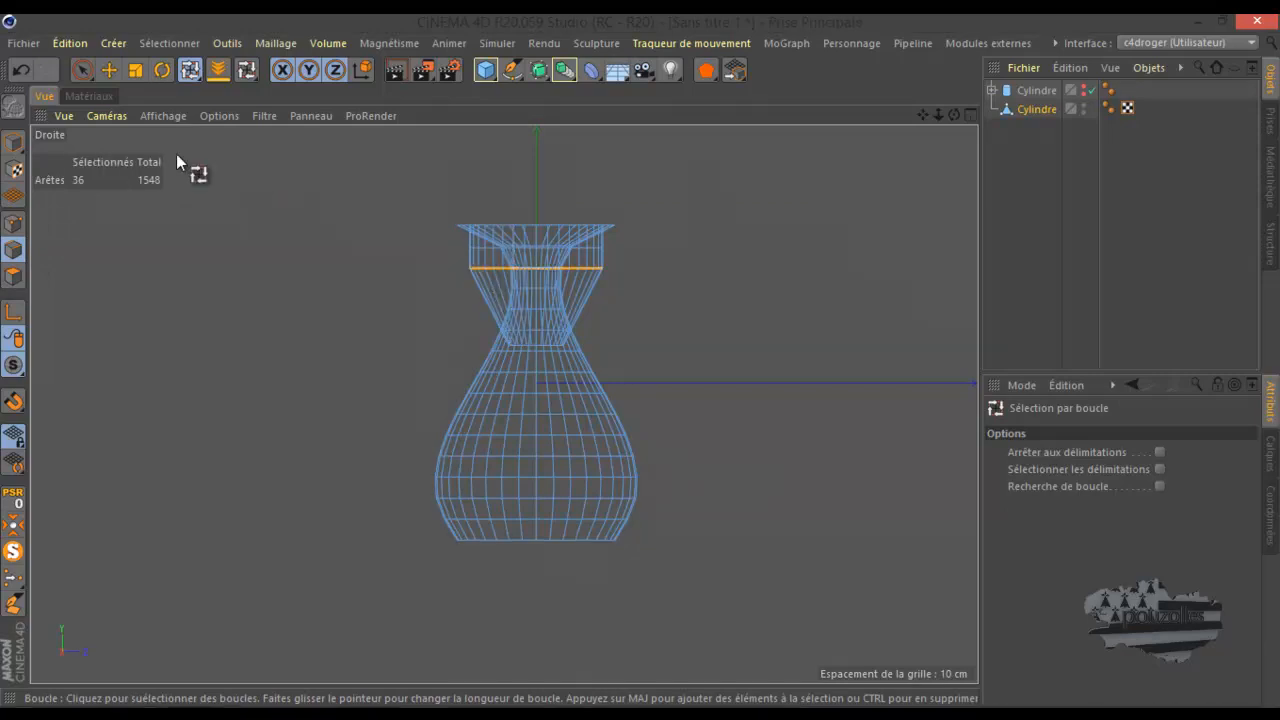
pyautogui.click(134, 73)
pyautogui.moveTo(679, 268); pyautogui.dragTo(578, 298)
# Step: Select the inner wall's wider edge loop beneath the flared rim and scale it inward to sit within the outer wall
pyautogui.scroll(4, 566, 272)
pyautogui.scroll(1, 566, 272)
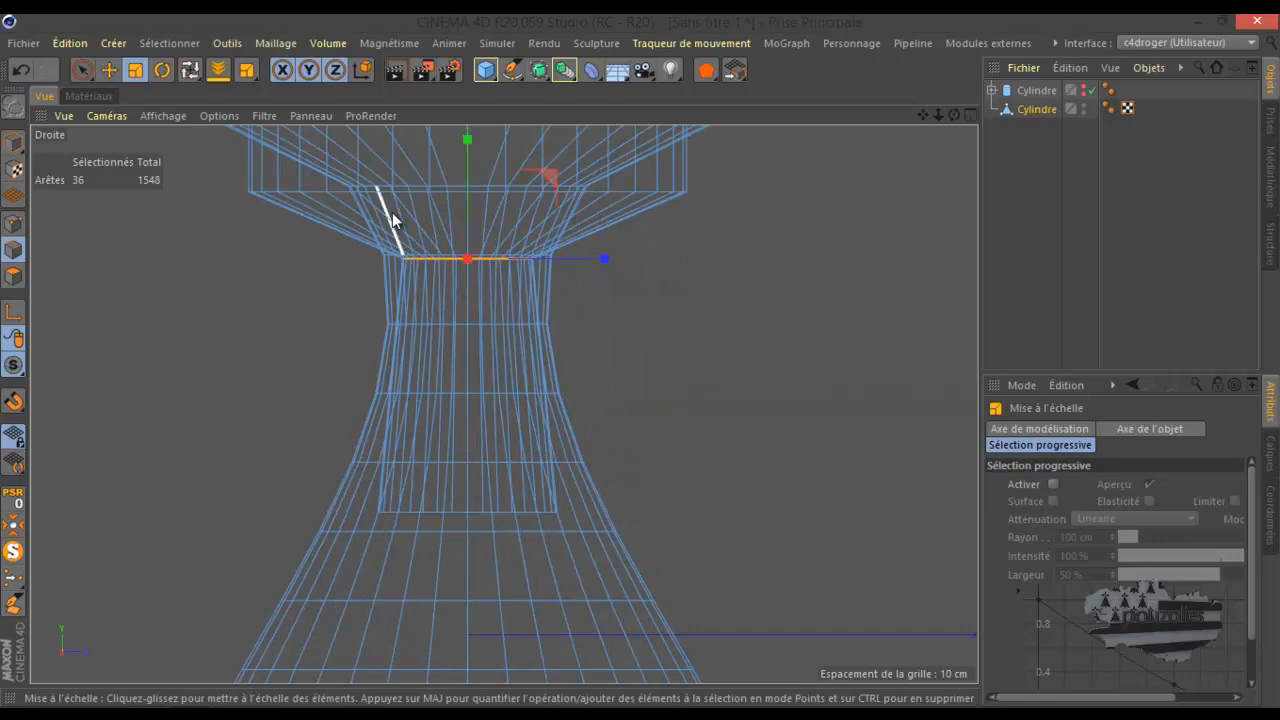
pyautogui.press('u')
pyautogui.press('l')
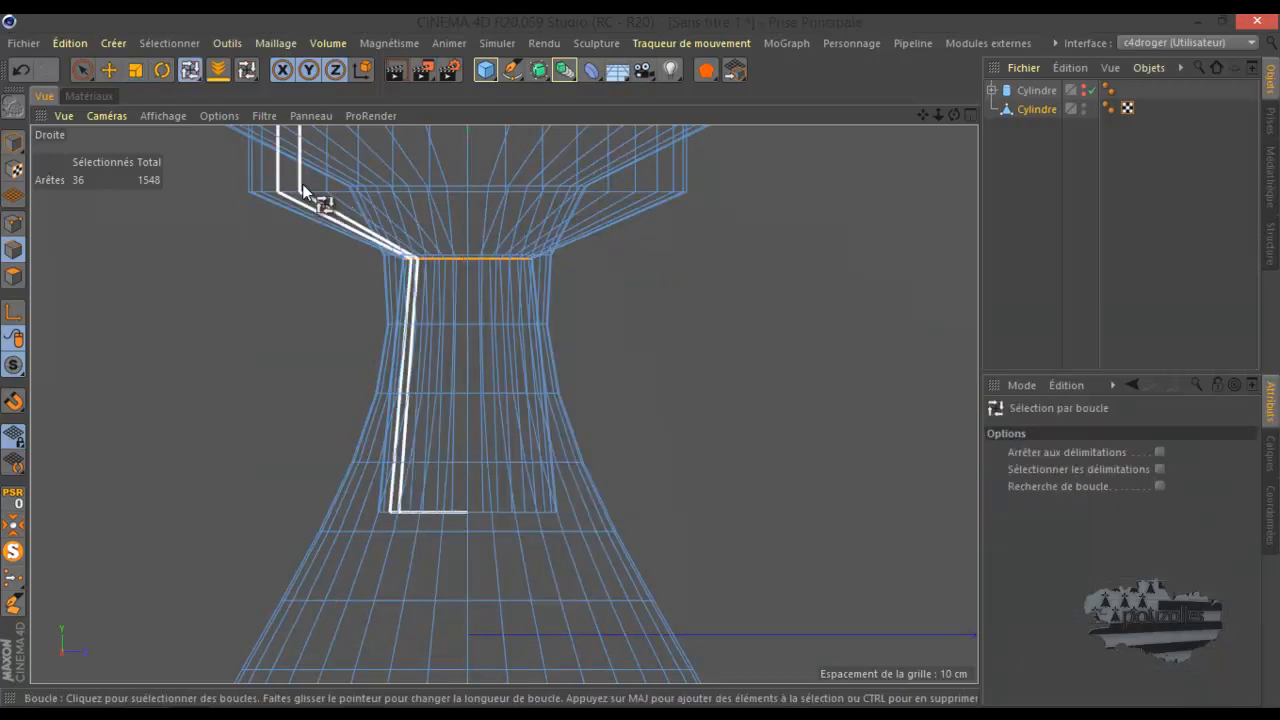
pyautogui.click(318, 194)
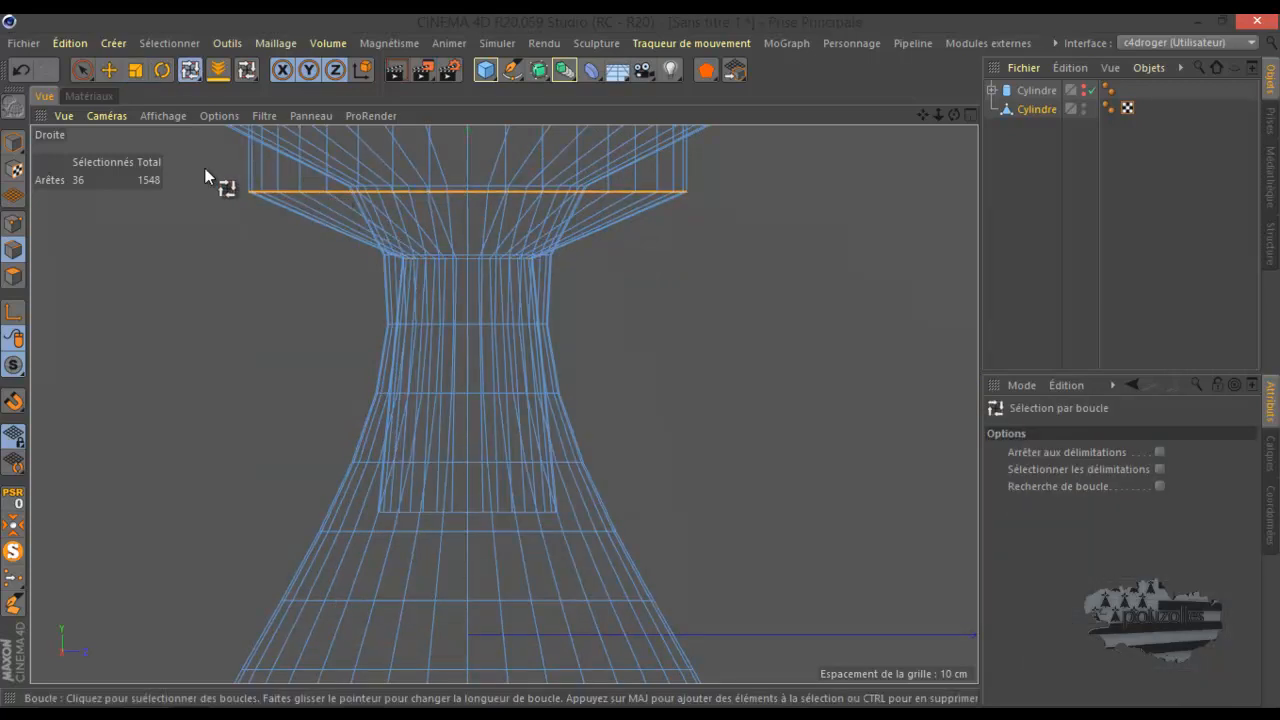
pyautogui.click(136, 69)
pyautogui.moveTo(604, 192); pyautogui.dragTo(531, 212)
# Step: In the perspective view, select both the outer and inner edge loops of the vase's rim
pyautogui.middleClick(261, 323)
pyautogui.middleClick(283, 300)
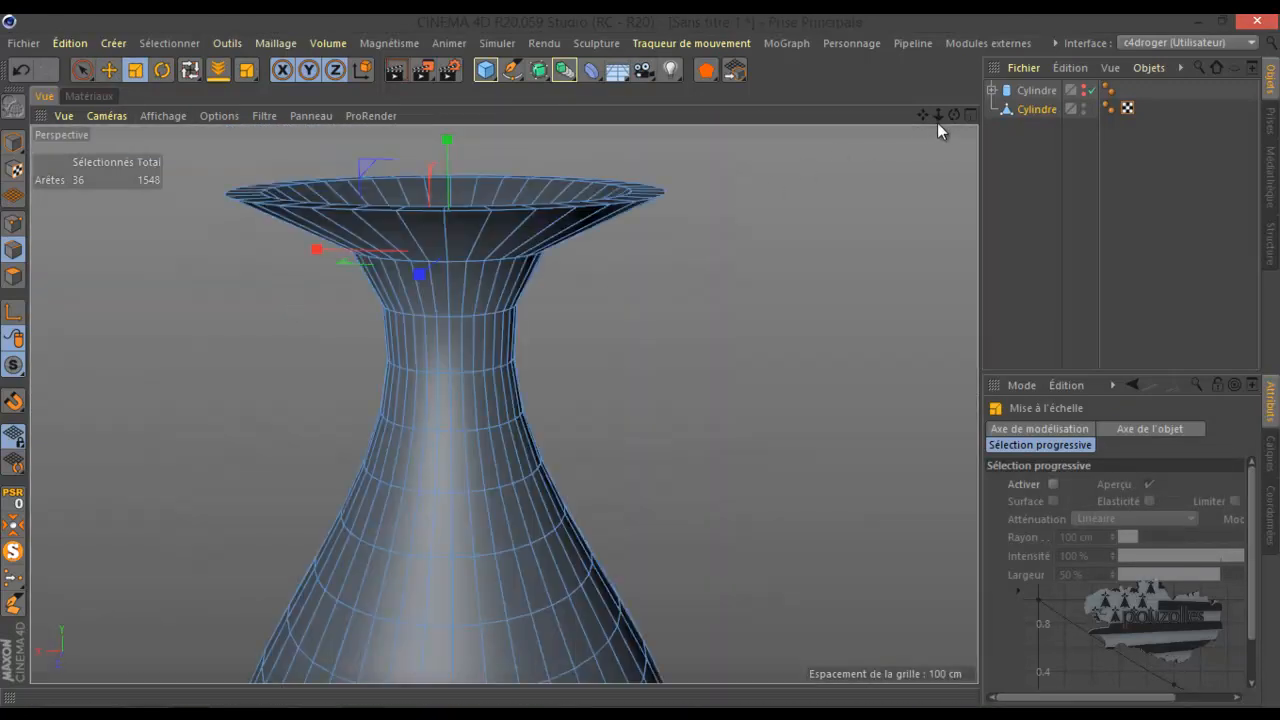
pyautogui.moveTo(955, 115); pyautogui.dragTo(668, 387)
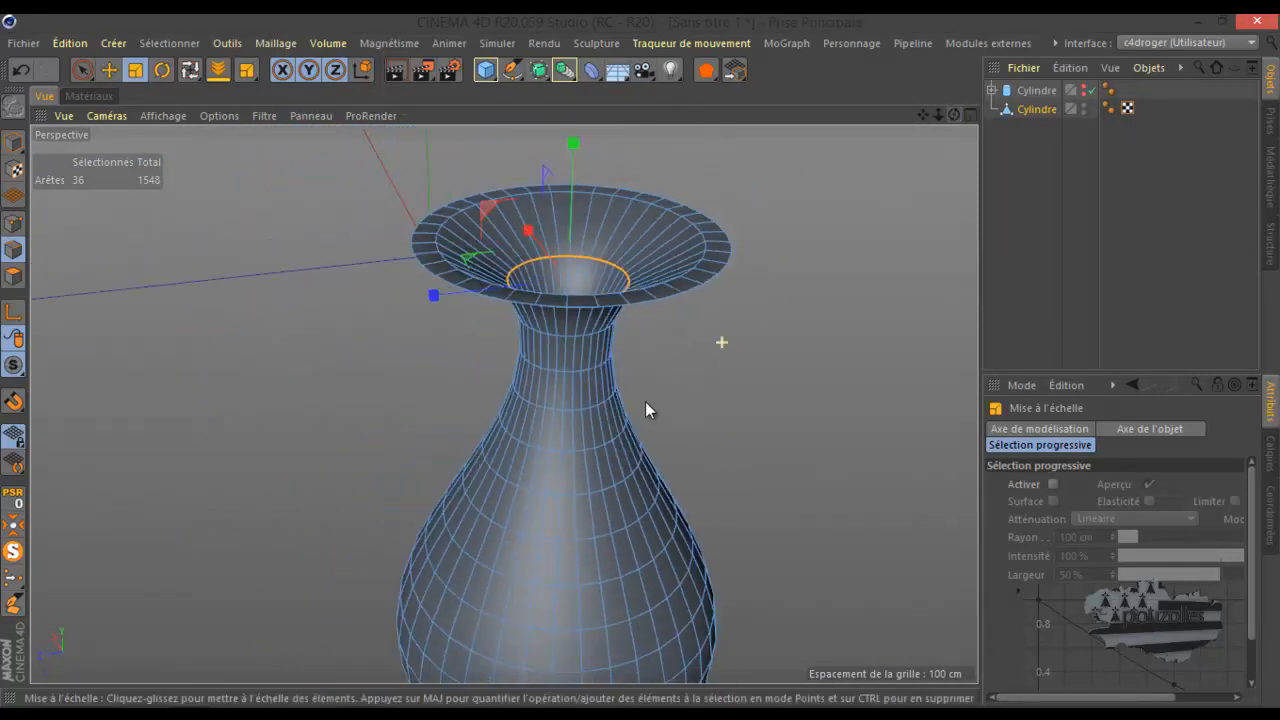
pyautogui.moveTo(955, 115); pyautogui.dragTo(640, 352)
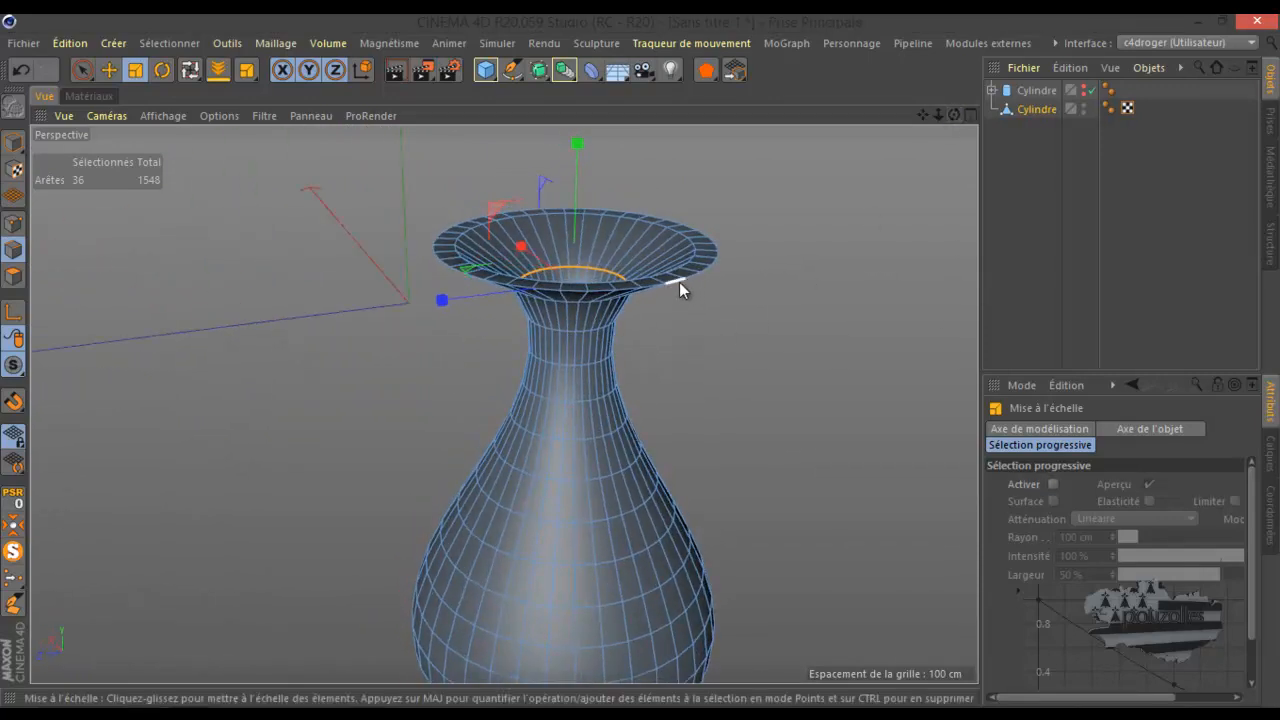
pyautogui.press('u')
pyautogui.press('l')
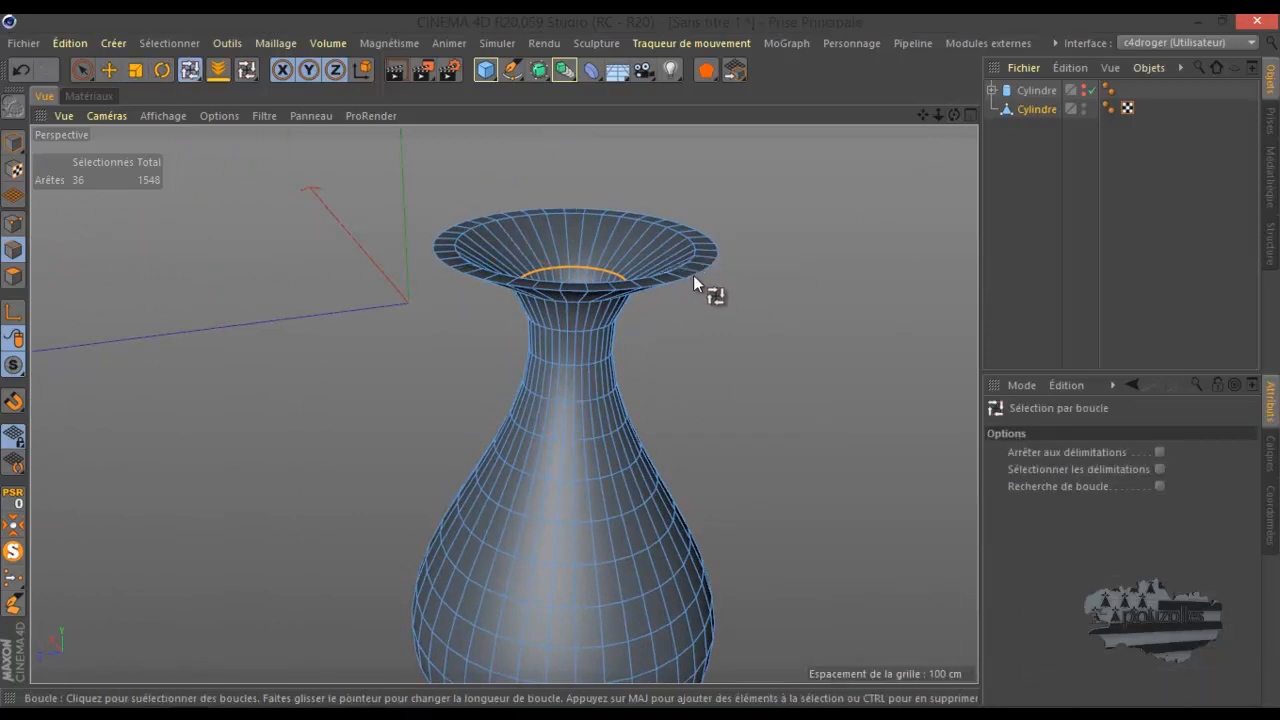
pyautogui.scroll(3, 691, 276)
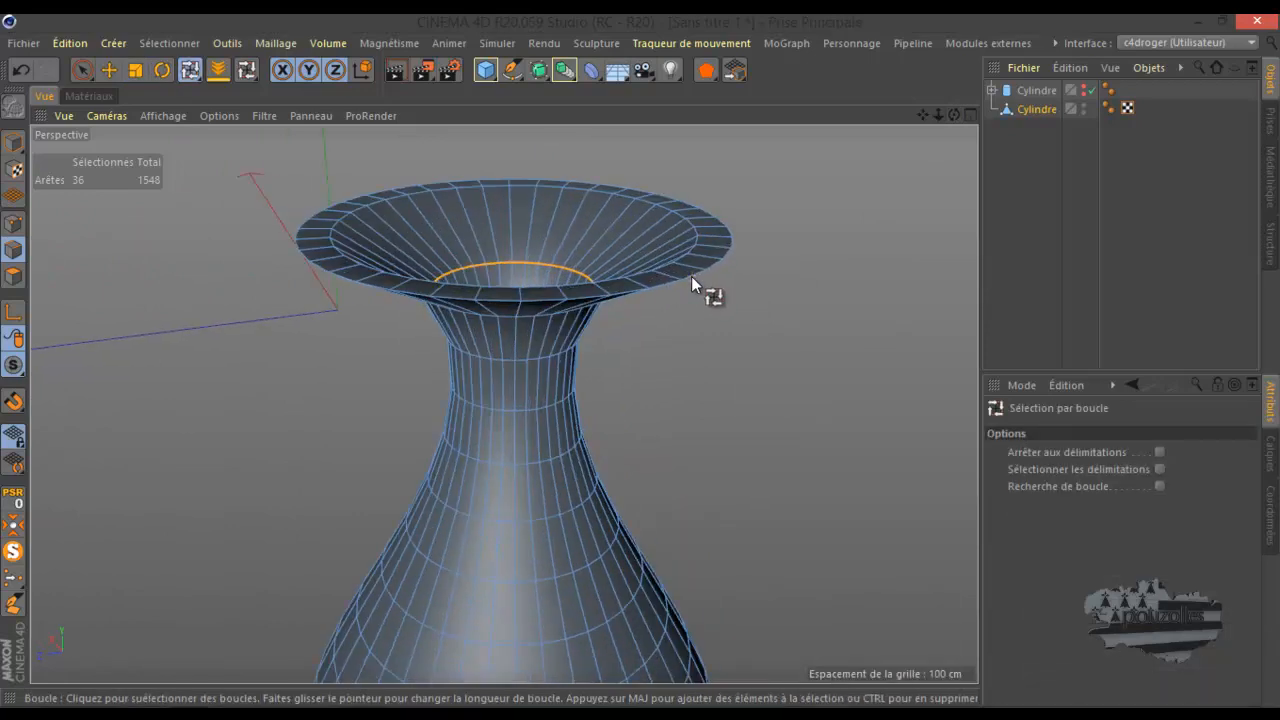
pyautogui.click(692, 275)
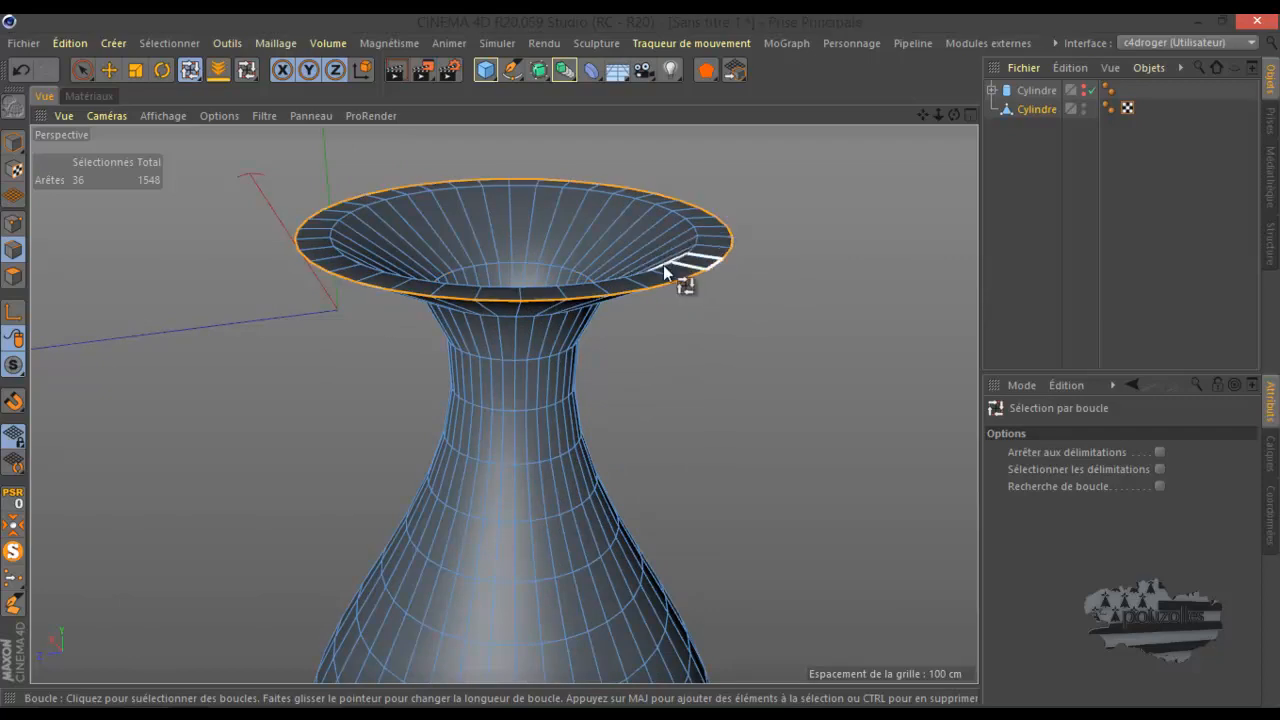
pyautogui.keyDown('shift'); pyautogui.click(666, 268); pyautogui.keyUp('shift')
# Step: Bevel the selected rim edges with a 0.6 cm offset and 1 subdivision
pyautogui.rightClick(819, 240)
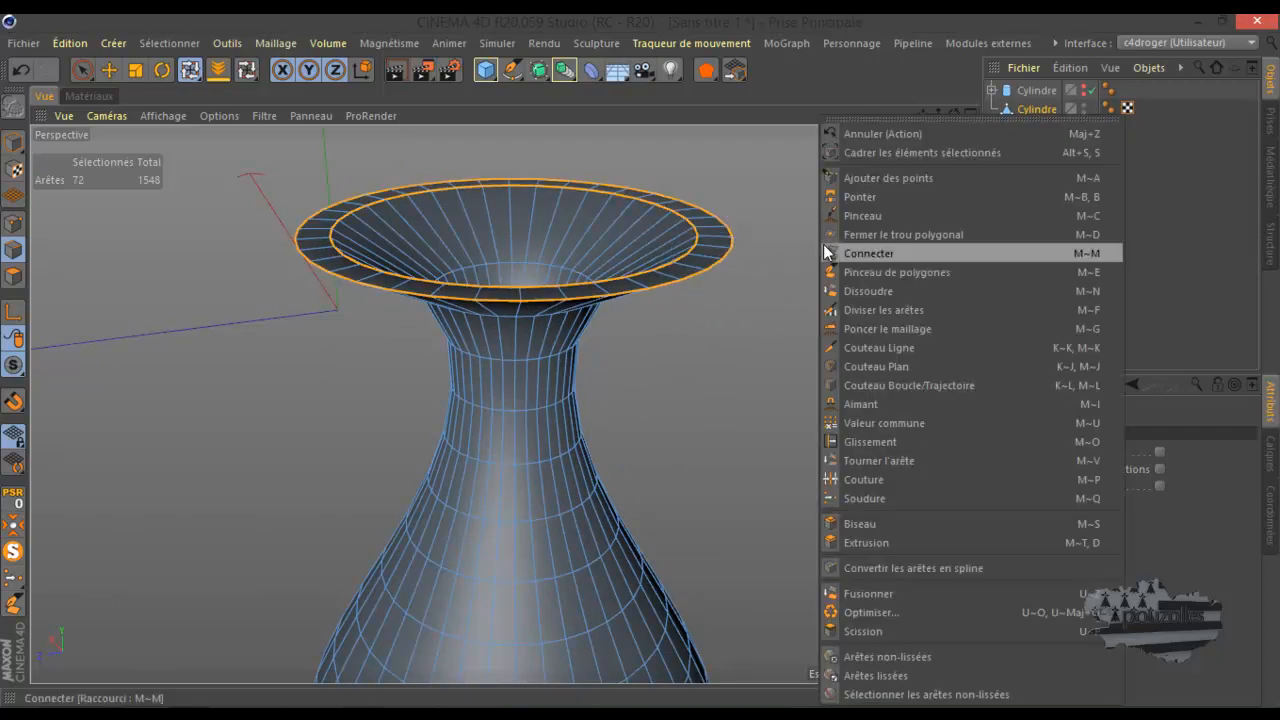
pyautogui.click(865, 528)
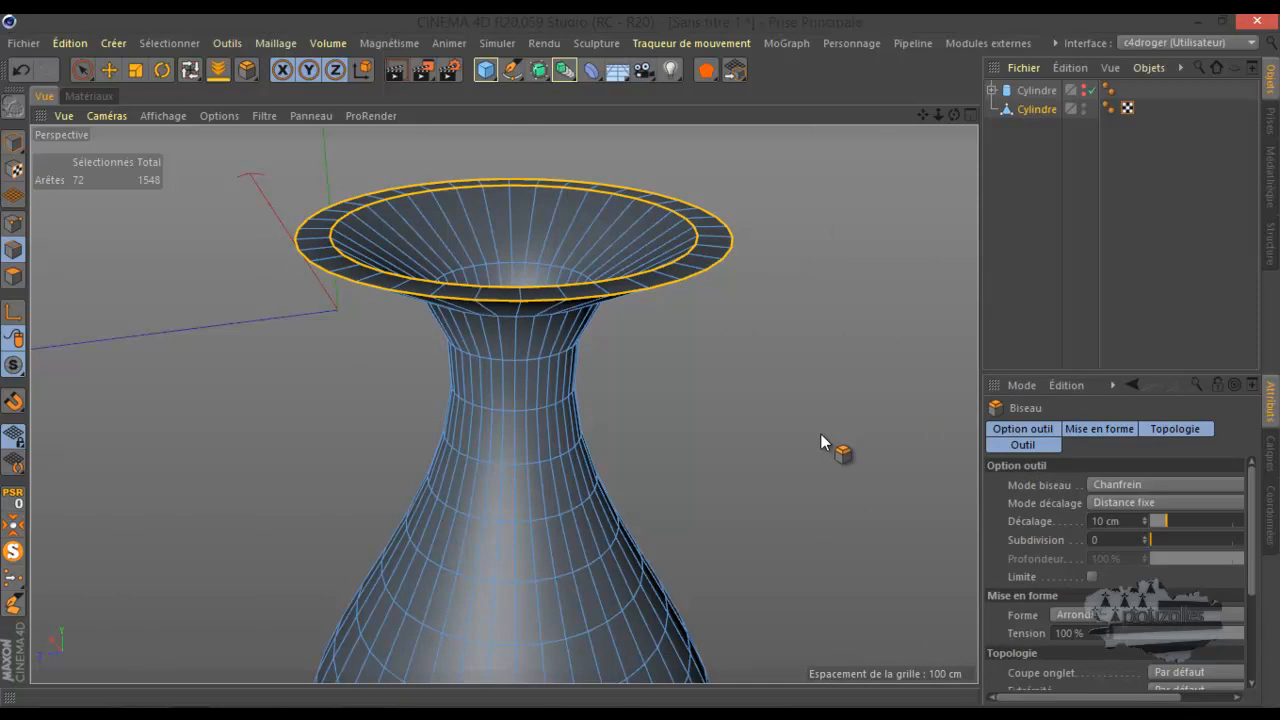
pyautogui.moveTo(820, 434); pyautogui.dragTo(642, 360)
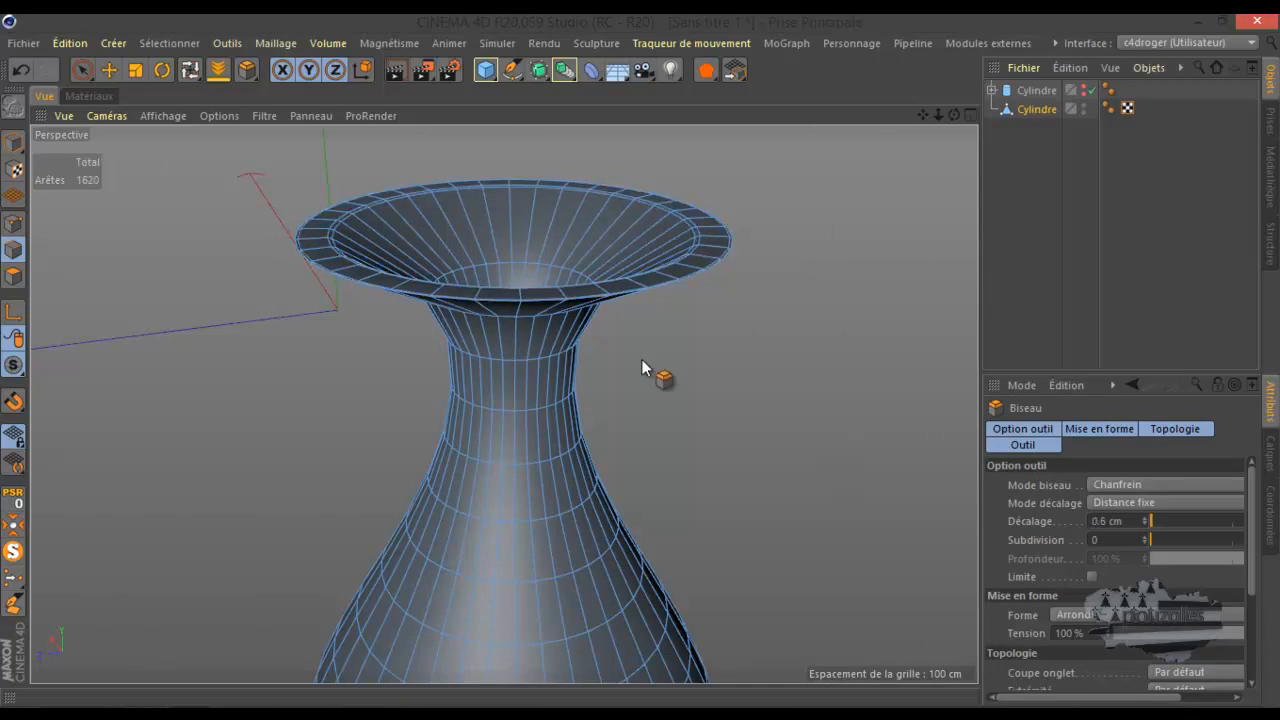
pyautogui.click(1144, 537)
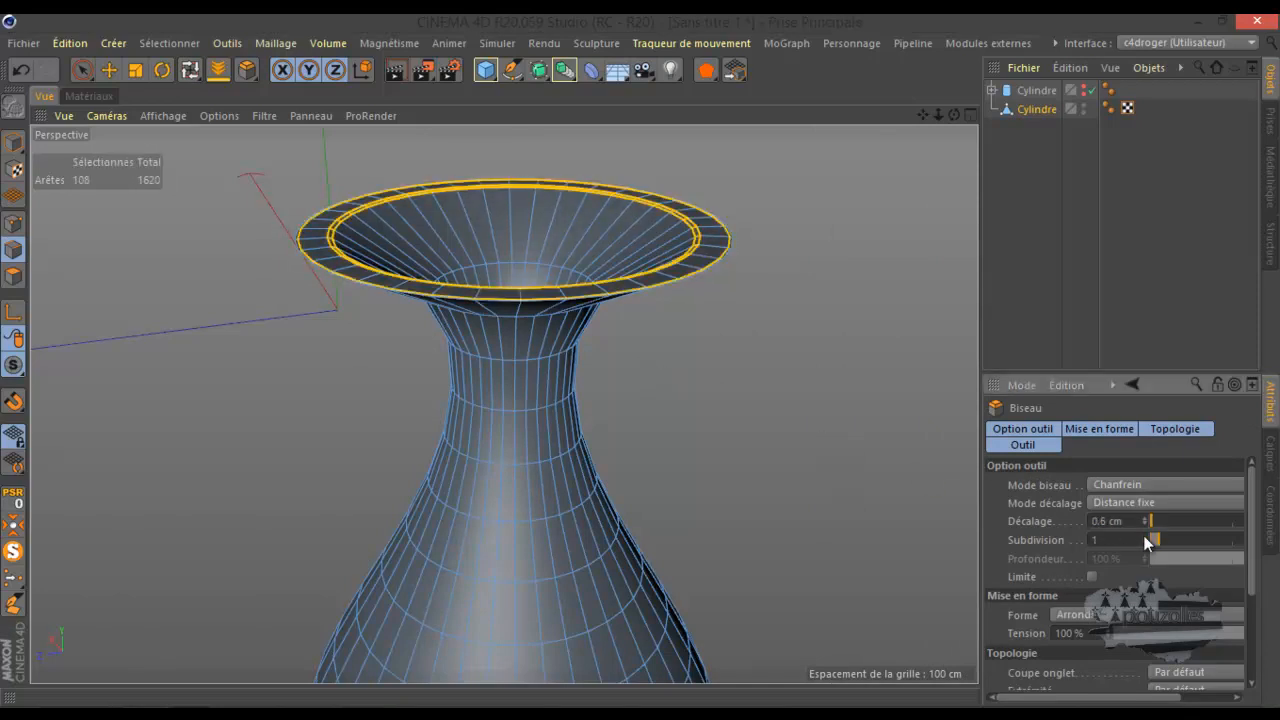
# Step: Render the current view to check the vase's bevelled rim and hollow neck
pyautogui.scroll(-3, 791, 356)
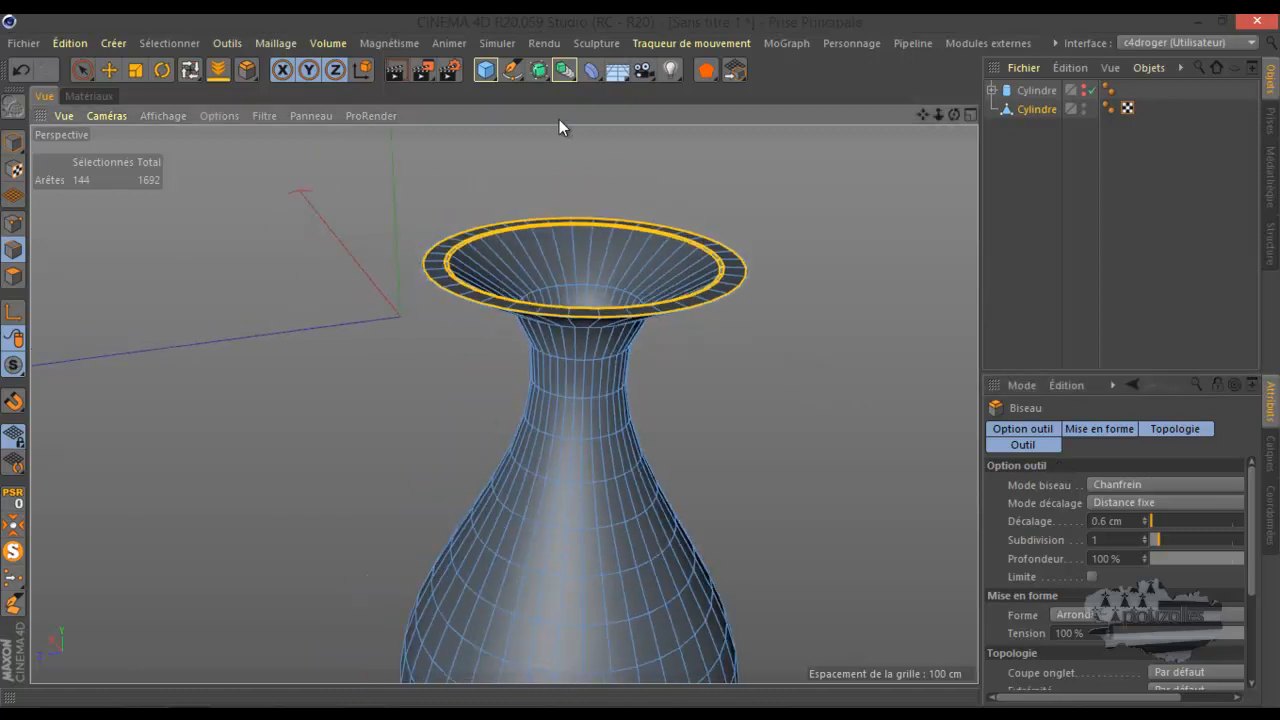
pyautogui.click(397, 70)
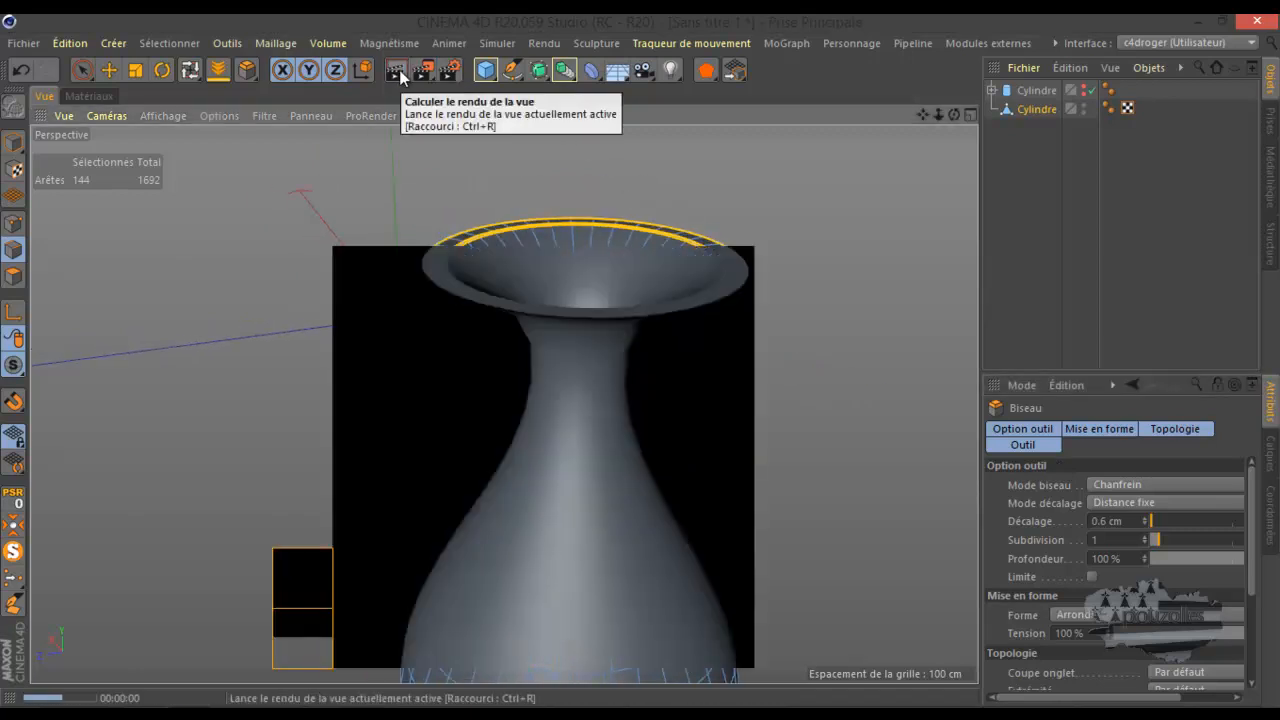
pyautogui.scroll(-2, 569, 364)
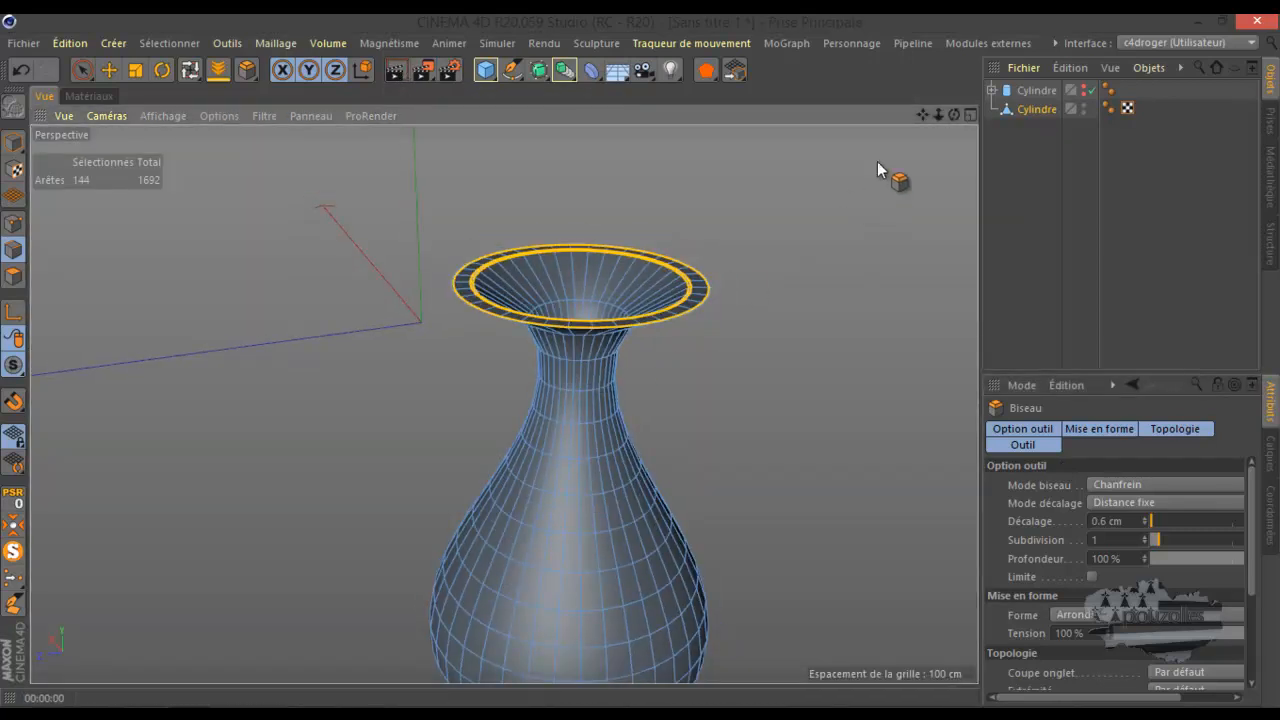
# Step: Add a Subdivision Surface and place the polygonal Cylindre inside it
pyautogui.moveTo(955, 116); pyautogui.dragTo(912, 165)
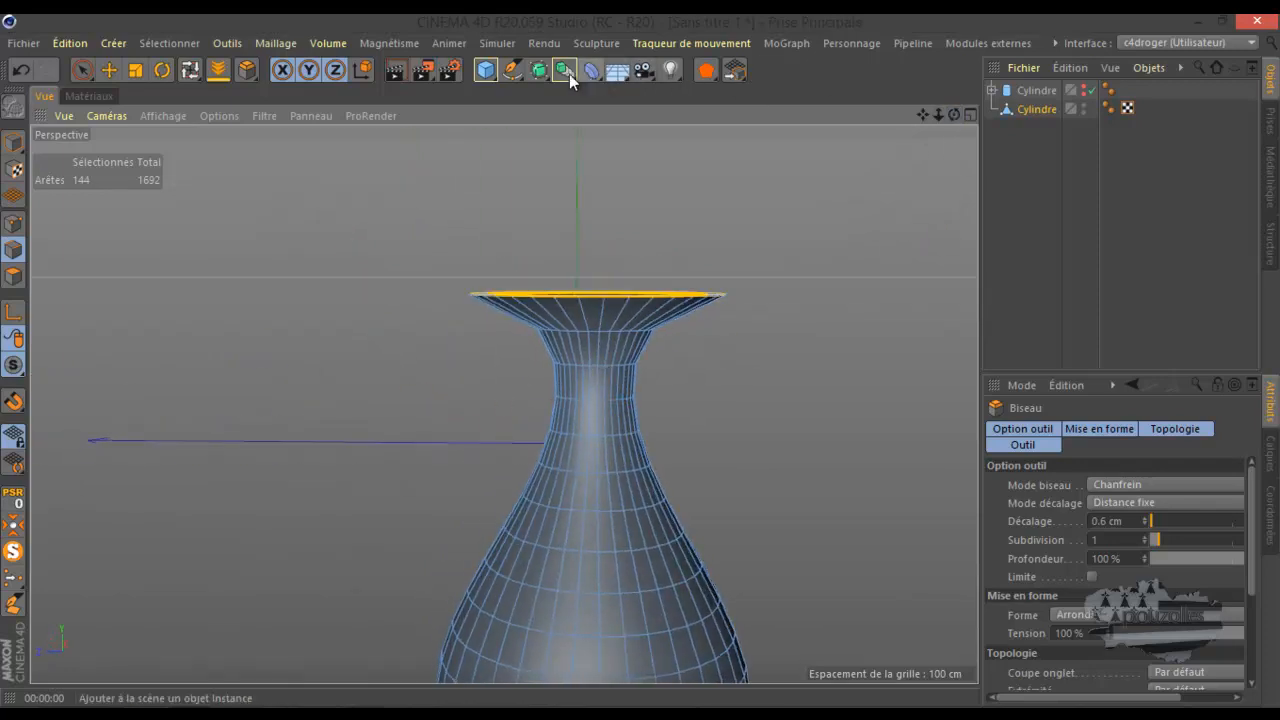
pyautogui.click(538, 70)
pyautogui.moveTo(1036, 128); pyautogui.dragTo(1044, 90)
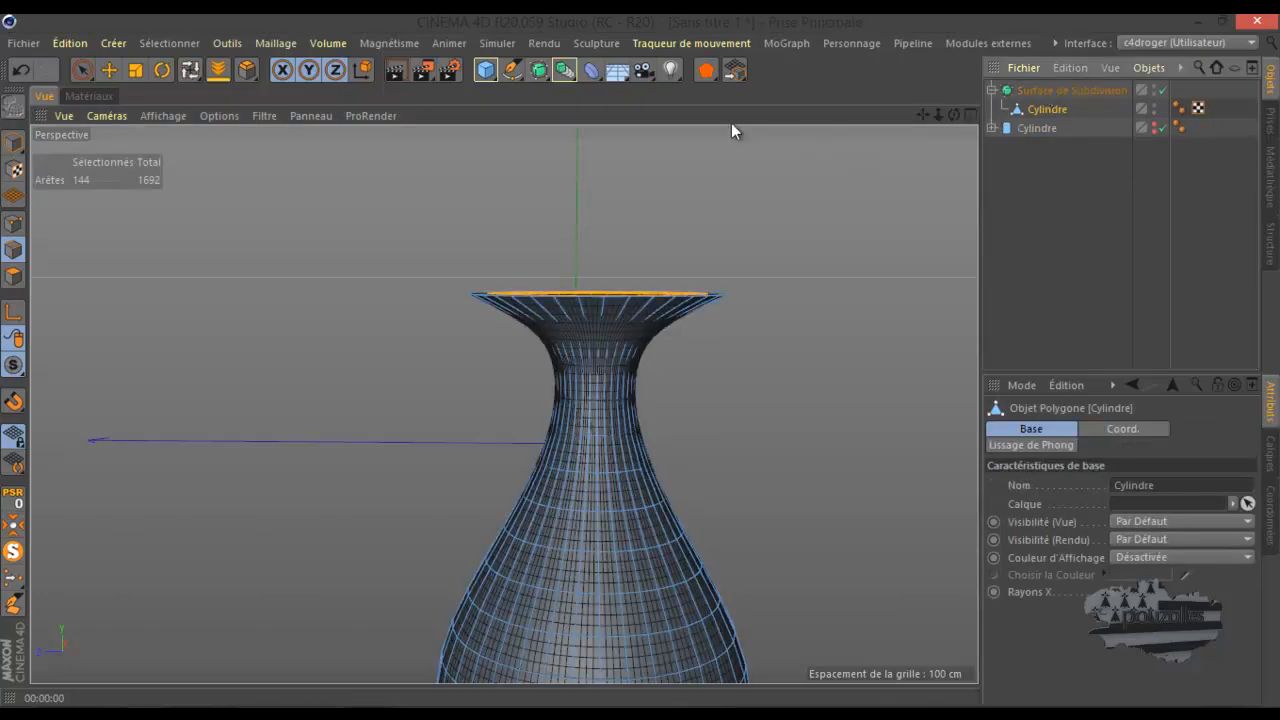
# Step: Render the smoothed vase and examine its rim and neck from the side and from above
pyautogui.click(396, 72)
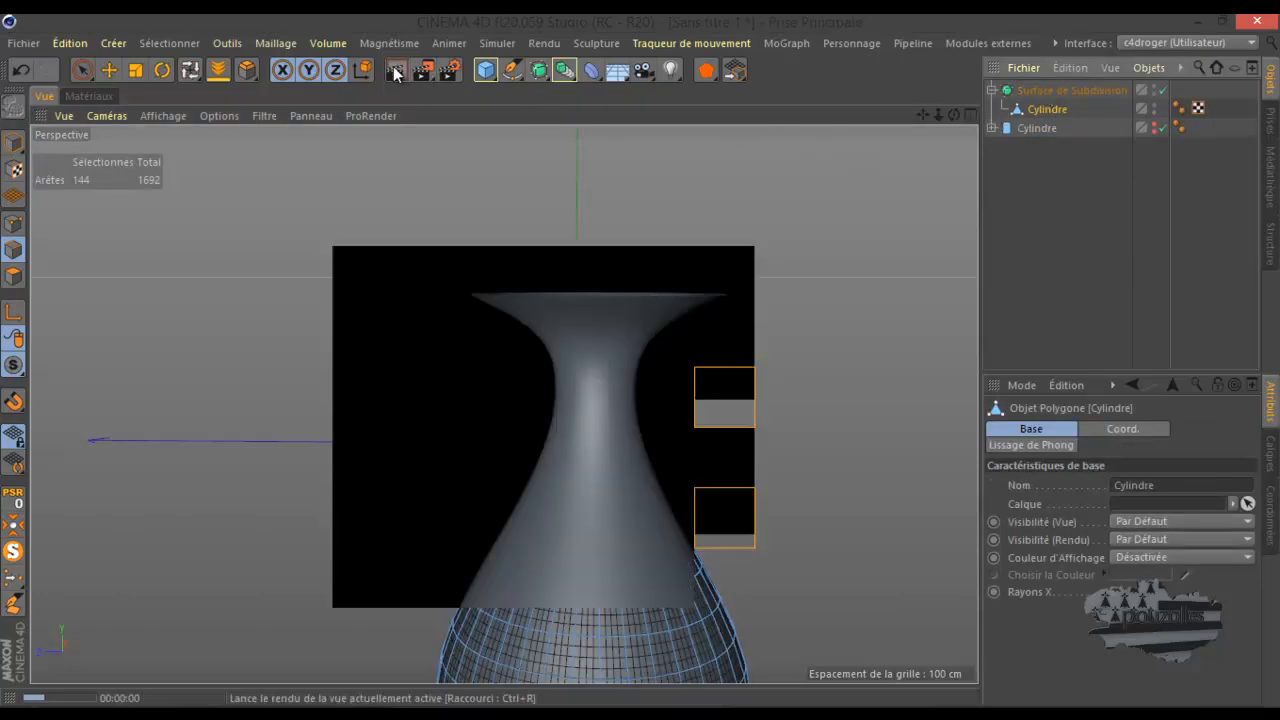
pyautogui.moveTo(955, 116); pyautogui.dragTo(641, 370)
pyautogui.moveTo(550, 337); pyautogui.dragTo(555, 350)
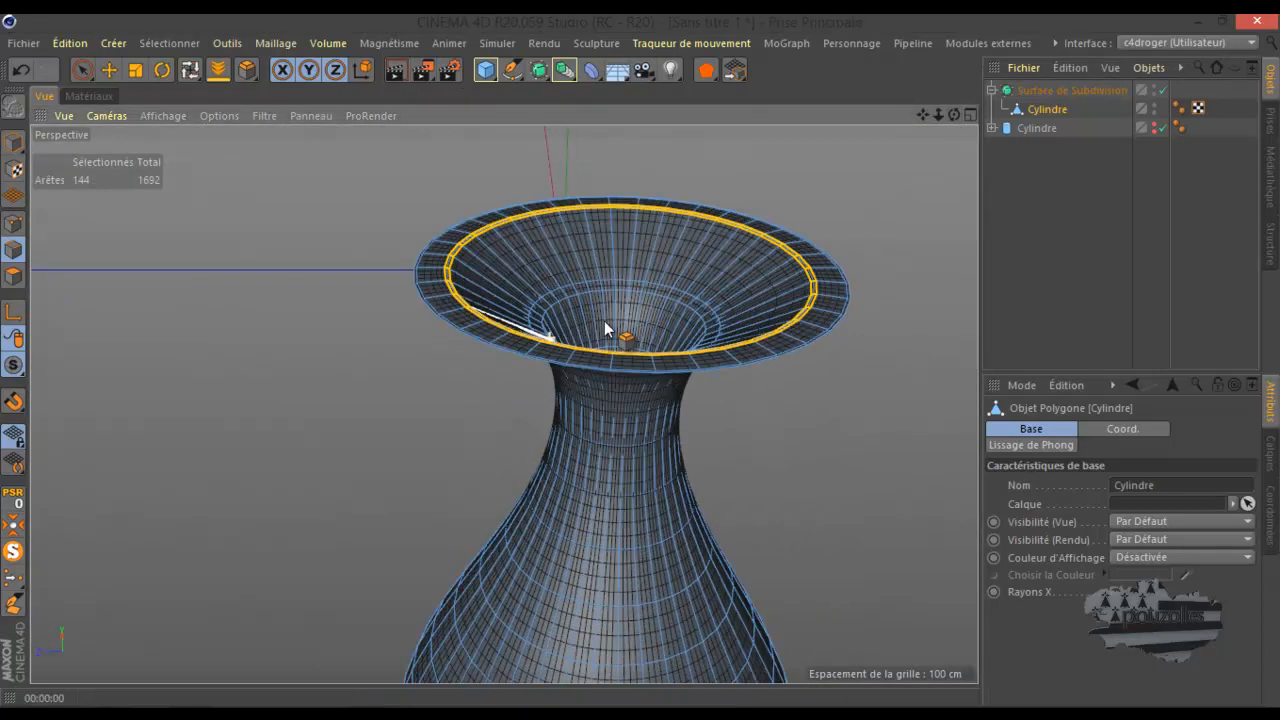
pyautogui.moveTo(954, 116); pyautogui.dragTo(641, 353)
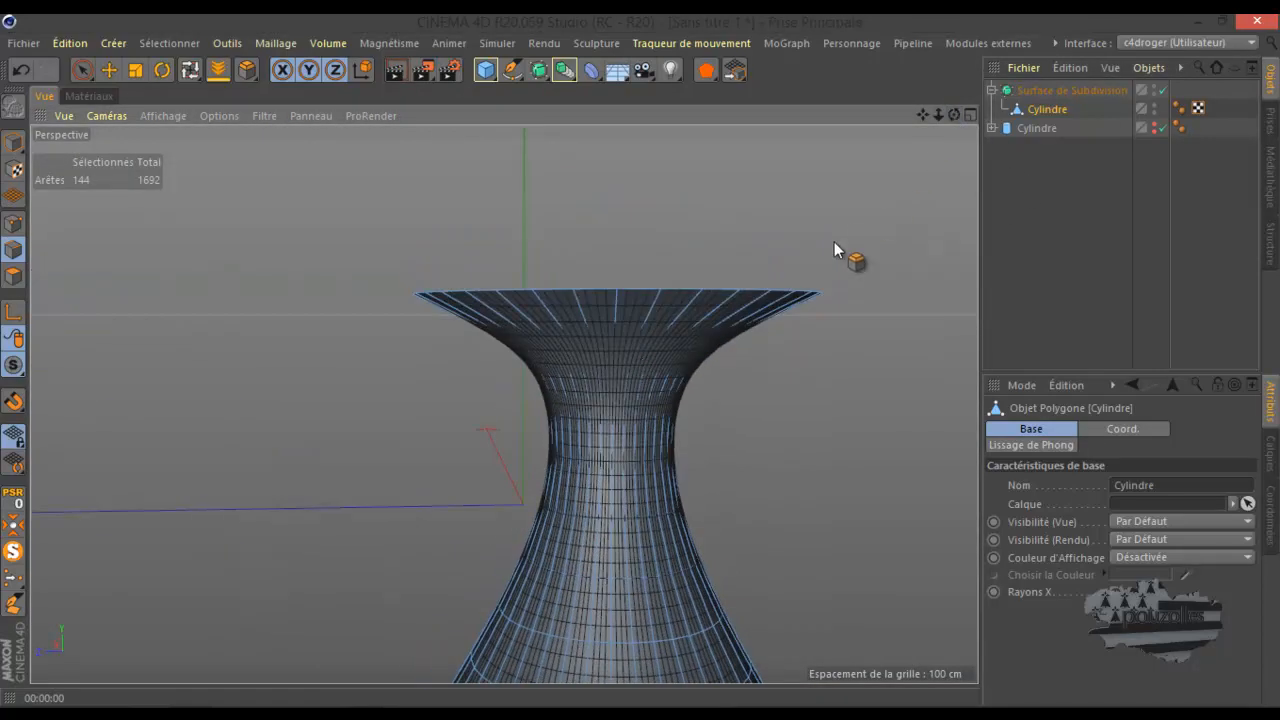
pyautogui.moveTo(954, 115); pyautogui.dragTo(640, 368)
pyautogui.scroll(-3, 798, 172)
# Step: Clear the rim edge selection and frame the whole smoothed vase from the side
pyautogui.click(109, 69)
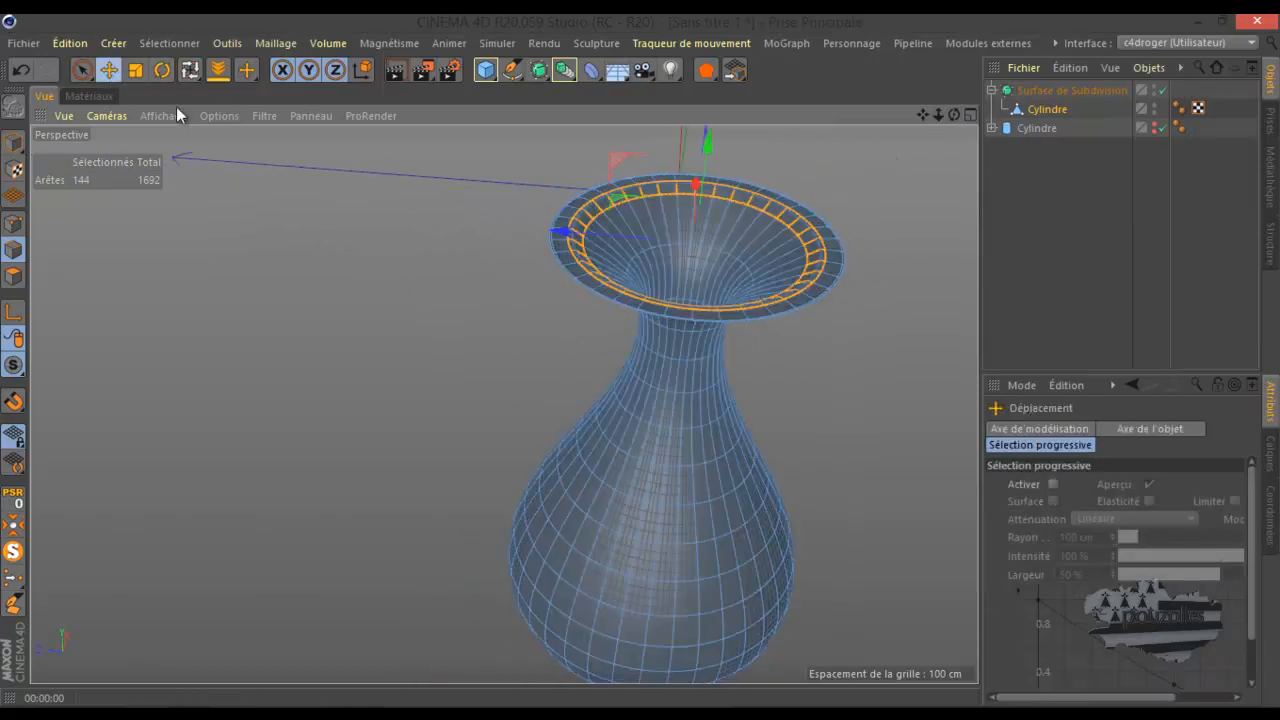
pyautogui.click(365, 290)
pyautogui.scroll(-2, 375, 290)
pyautogui.moveTo(954, 117); pyautogui.dragTo(885, 193)
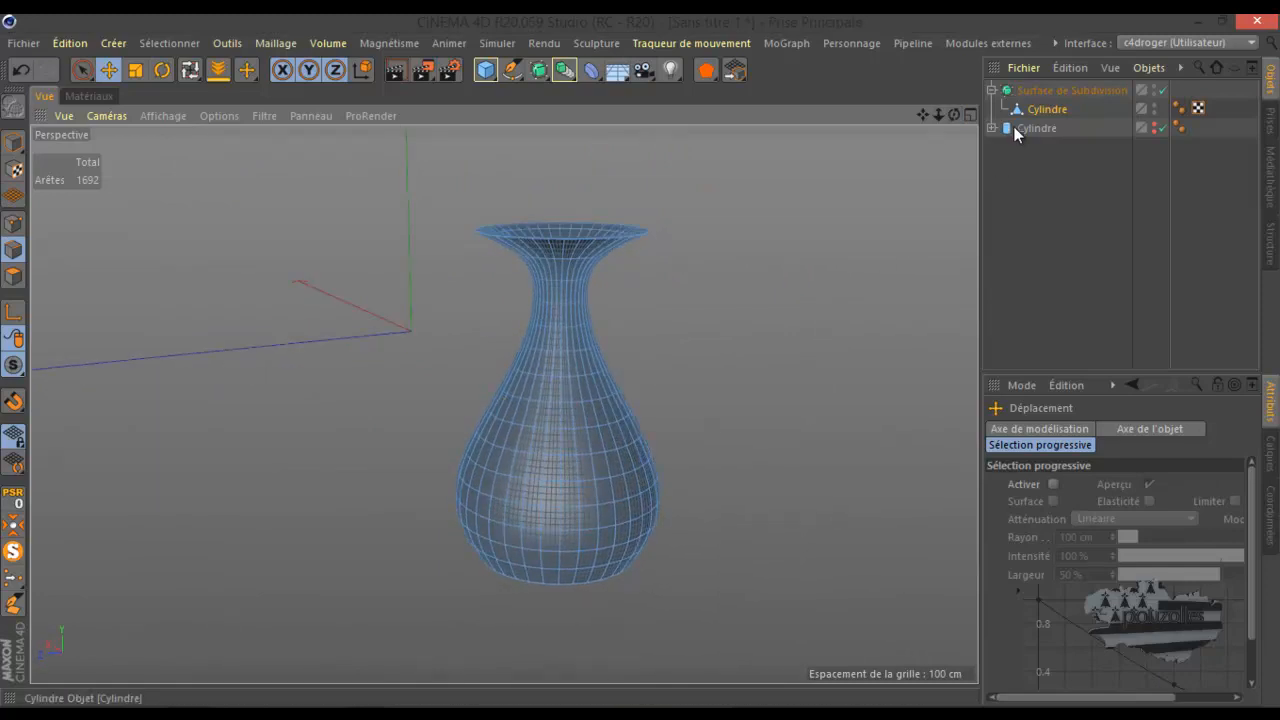
# Step: Delete the Subdivision Surface with its polygonal vase and make the original parametric Cylindre visible again
pyautogui.click(1044, 92)
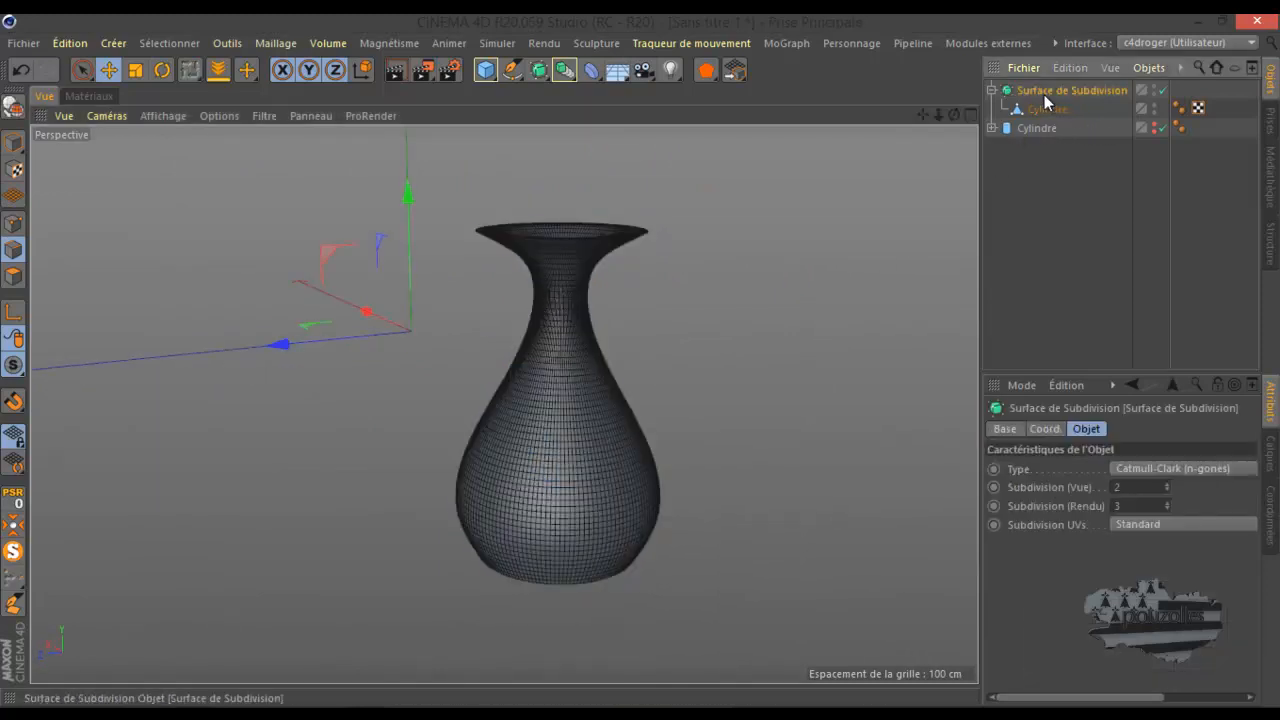
pyautogui.press('Delete')
pyautogui.click(1089, 90)
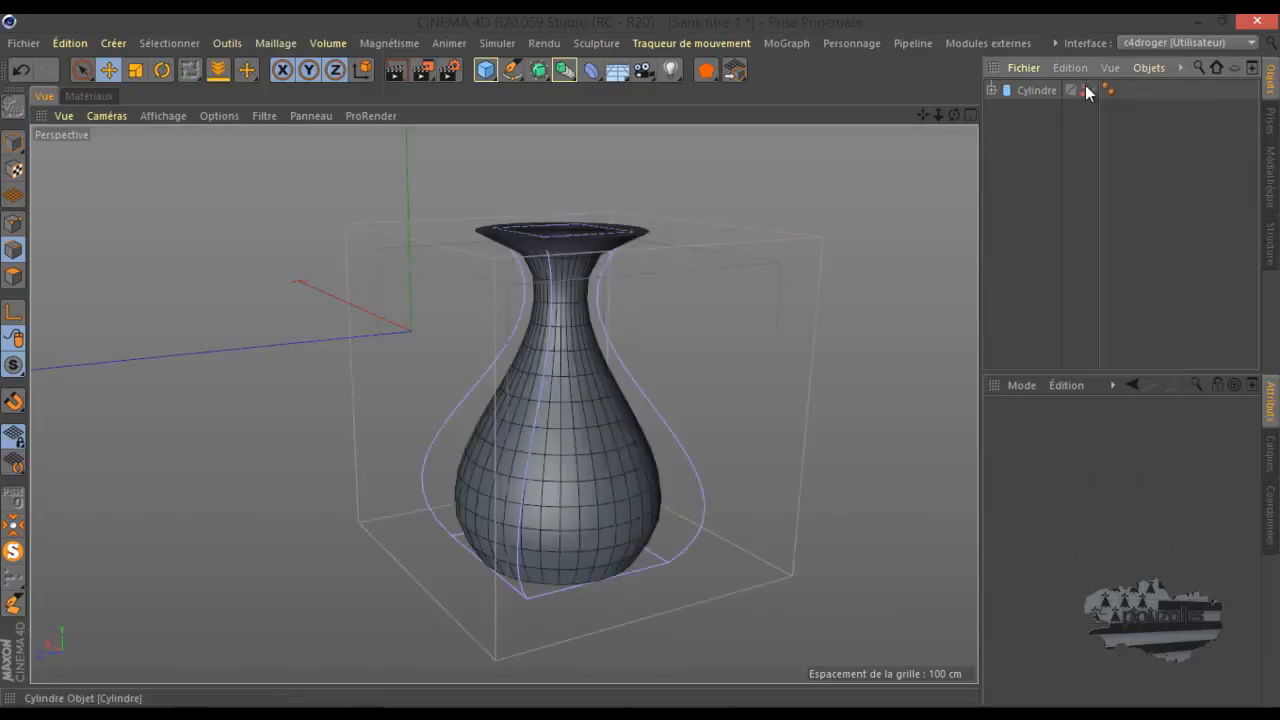
pyautogui.moveTo(955, 115); pyautogui.dragTo(641, 358)
# Step: Select the Champ cubique under the Effilage deformer and, in model mode, resize its Y dimension to about 90.9 cm
pyautogui.click(991, 90)
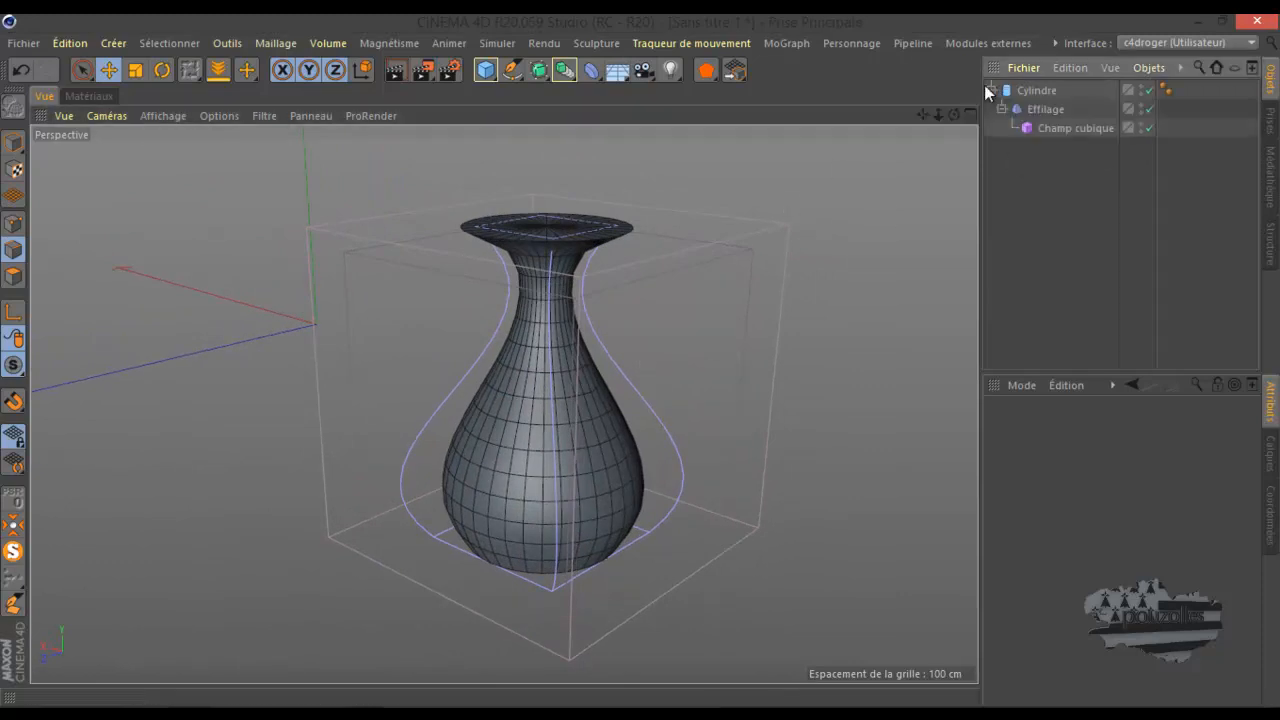
pyautogui.click(1045, 127)
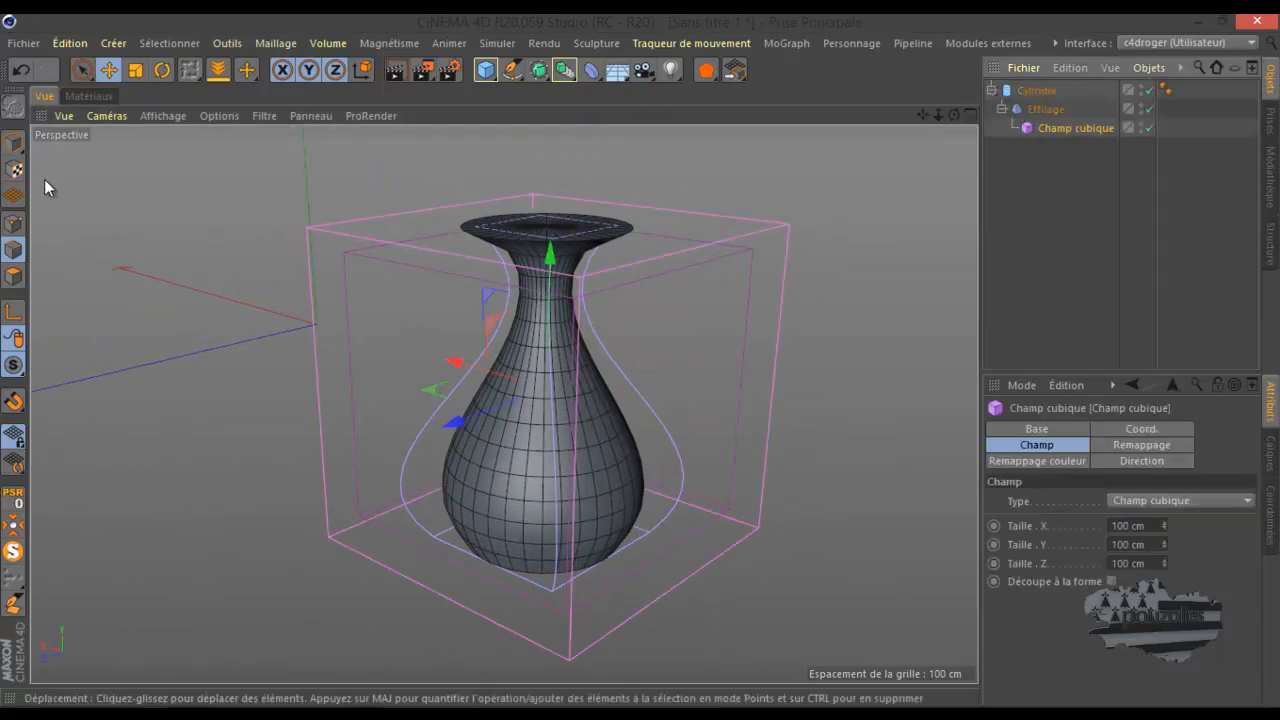
pyautogui.click(13, 143)
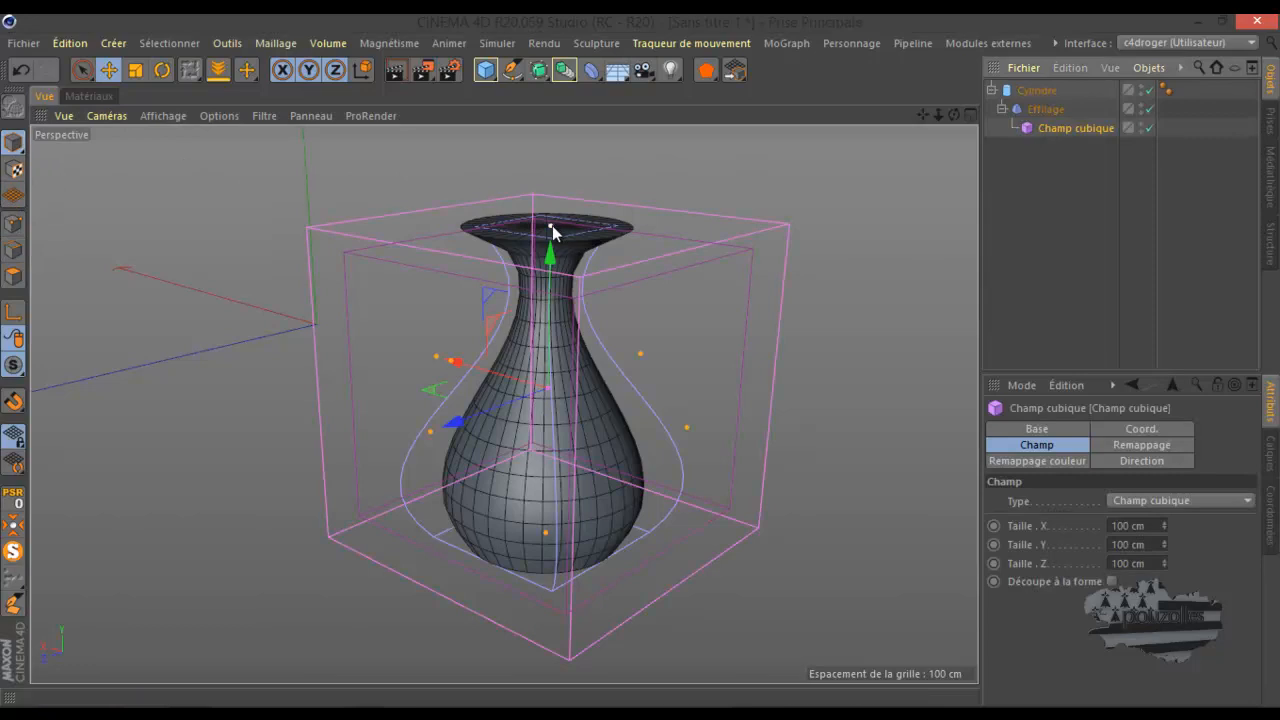
pyautogui.moveTo(556, 227); pyautogui.dragTo(553, 223)
pyautogui.moveTo(553, 220); pyautogui.dragTo(555, 247)
pyautogui.moveTo(958, 113); pyautogui.dragTo(640, 360)
pyautogui.scroll(-4, 668, 411)
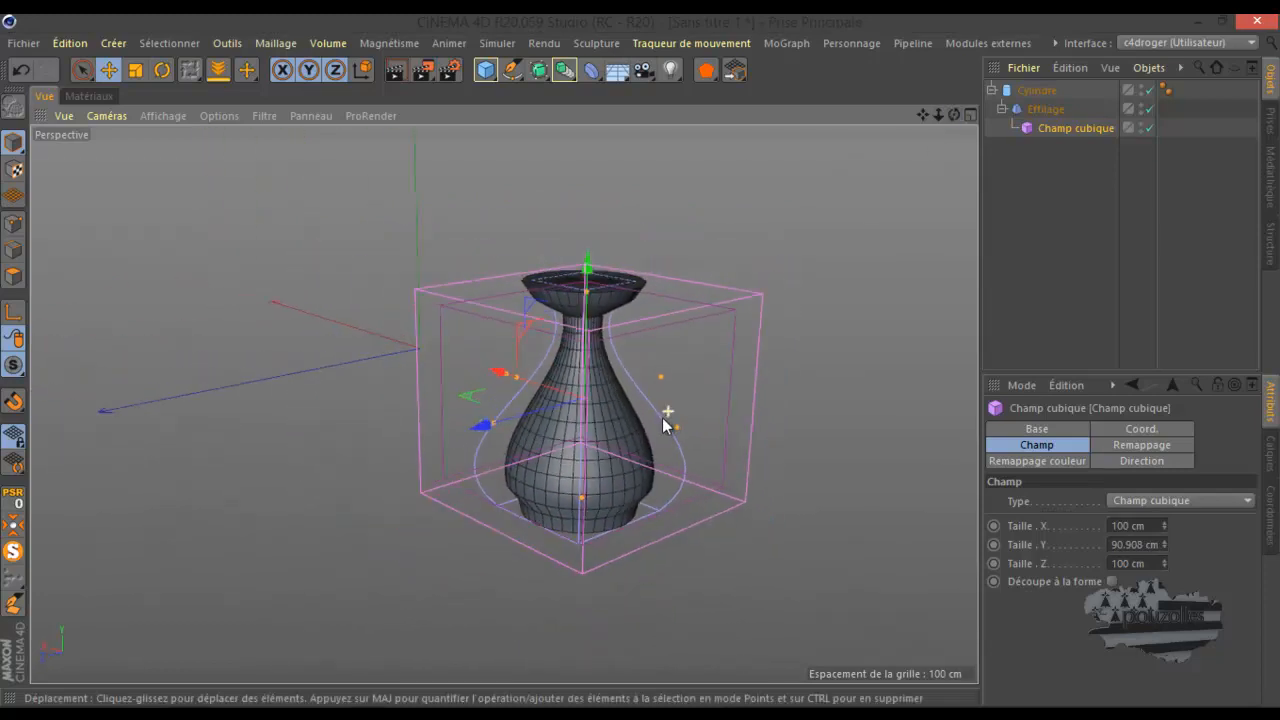
pyautogui.scroll(3, 624, 483)
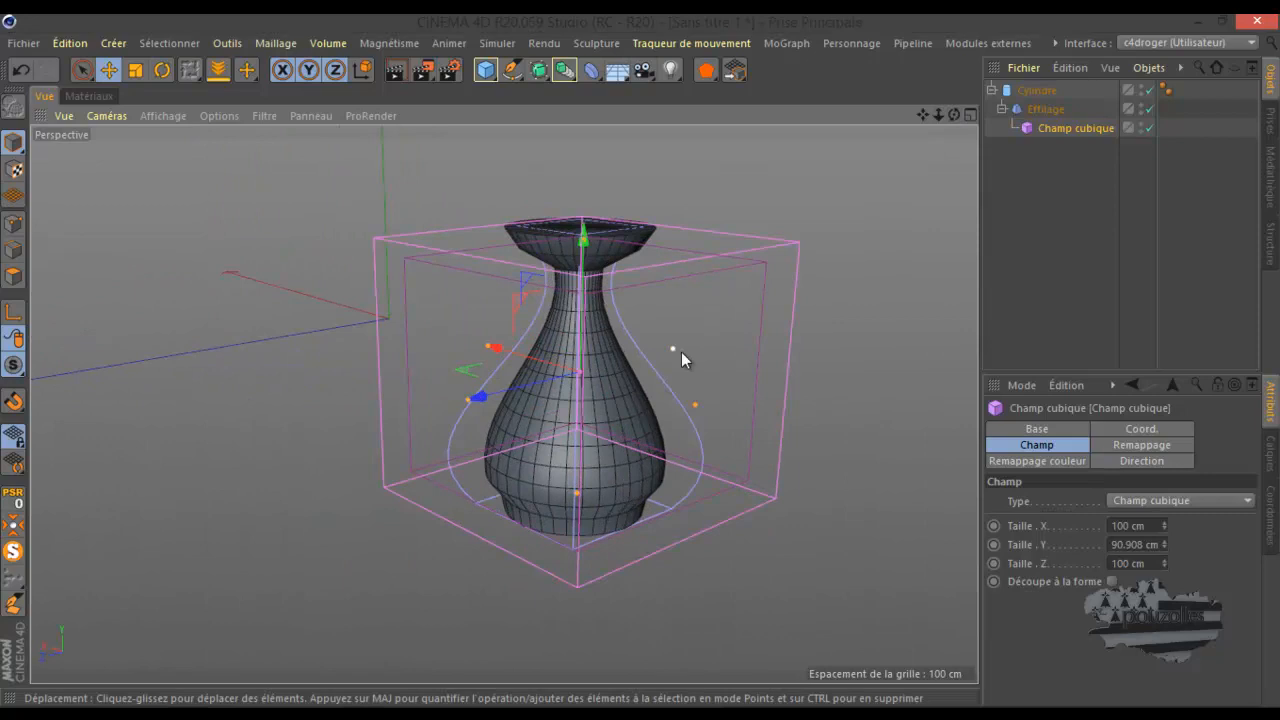
pyautogui.click(591, 72)
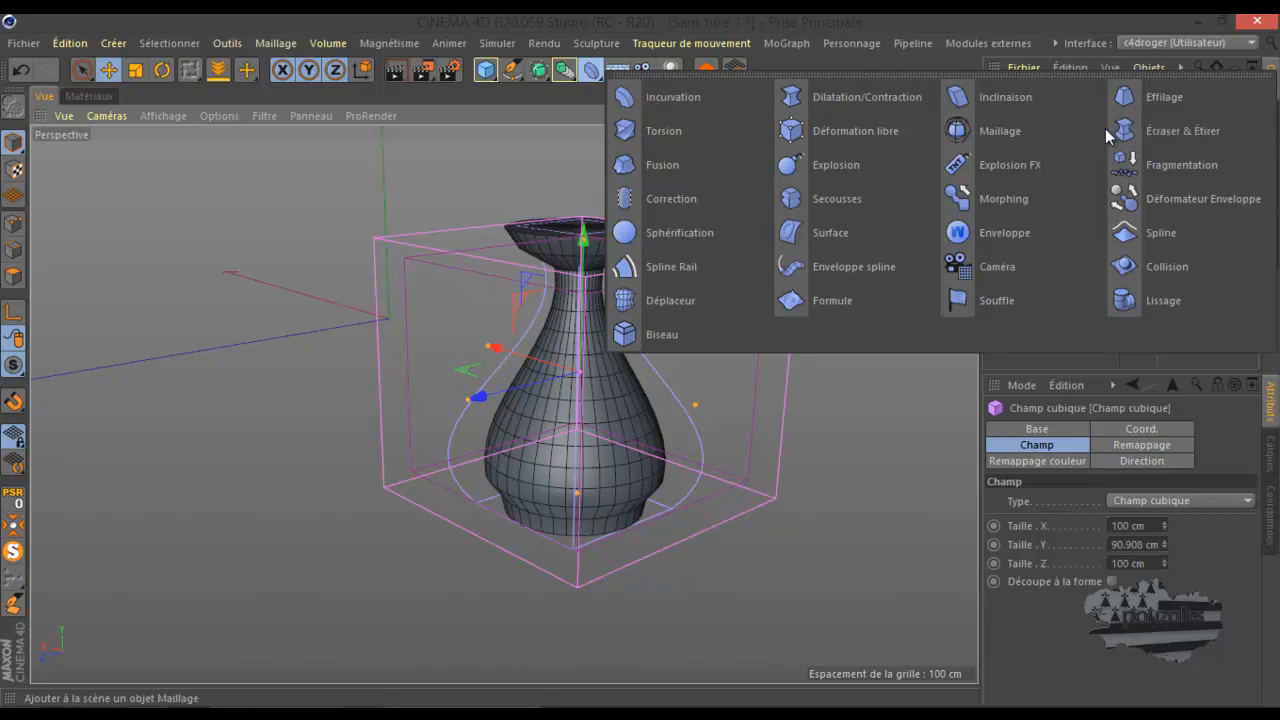
pyautogui.click(1079, 636)
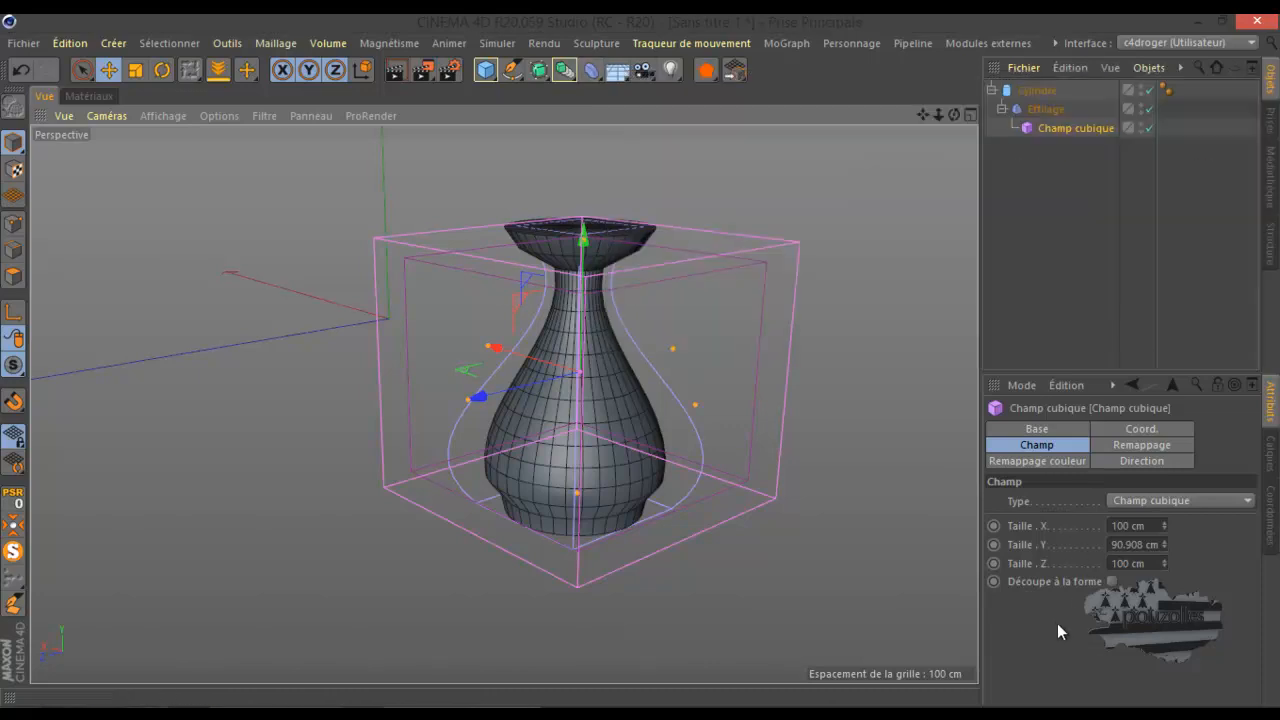